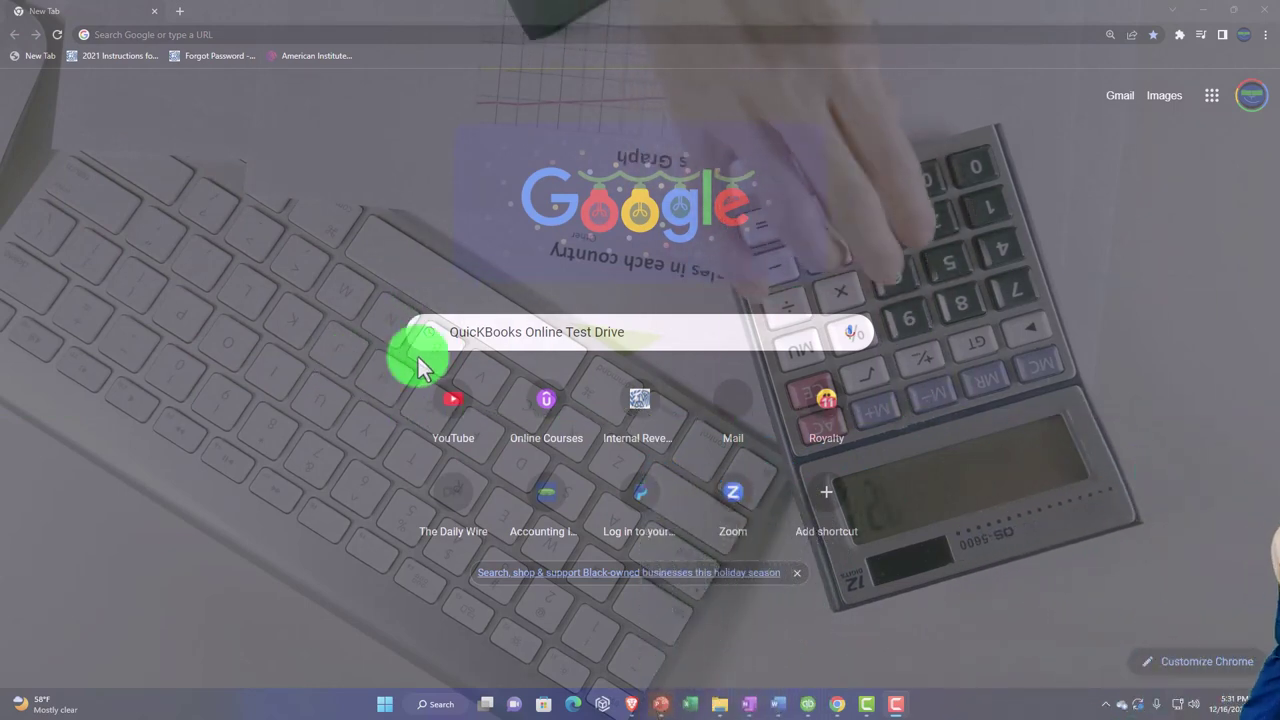
Search for the test drive, open the 'Test drive QuickBooks Online' article, and launch the United States test drive.
{"action": "key", "text": "Return"}
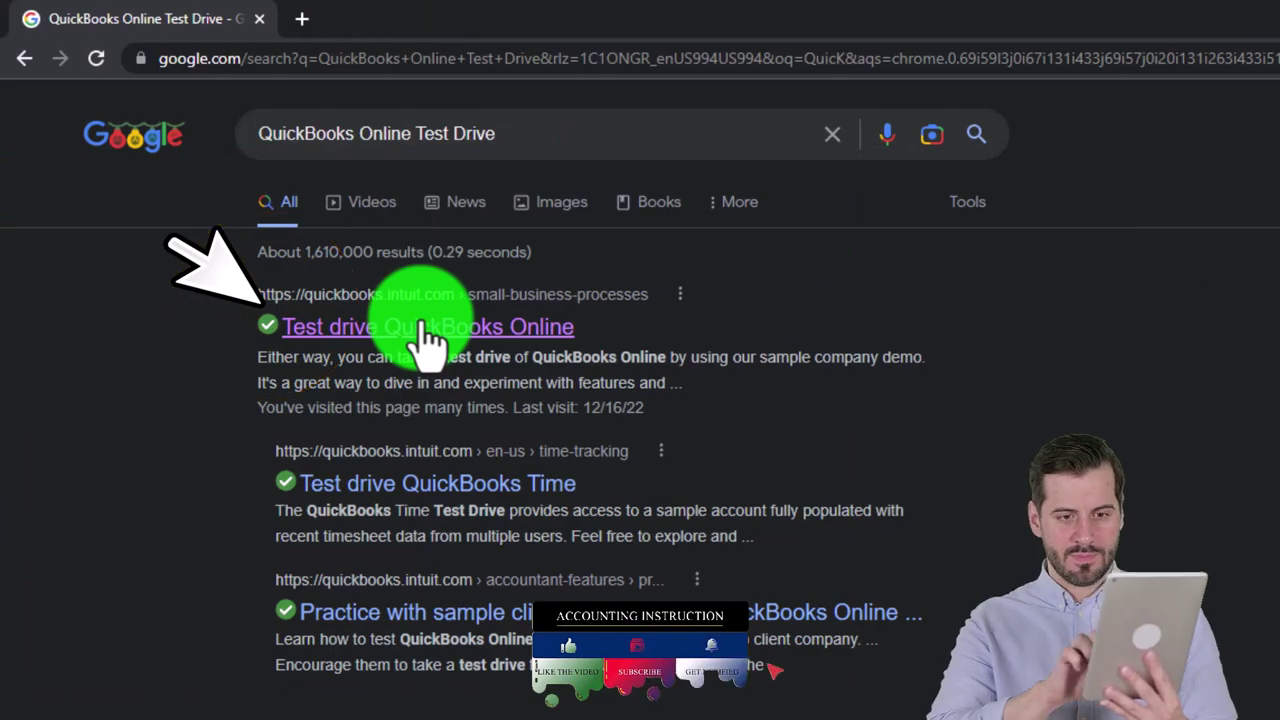
{"action": "left_click", "coordinate": [425, 328]}
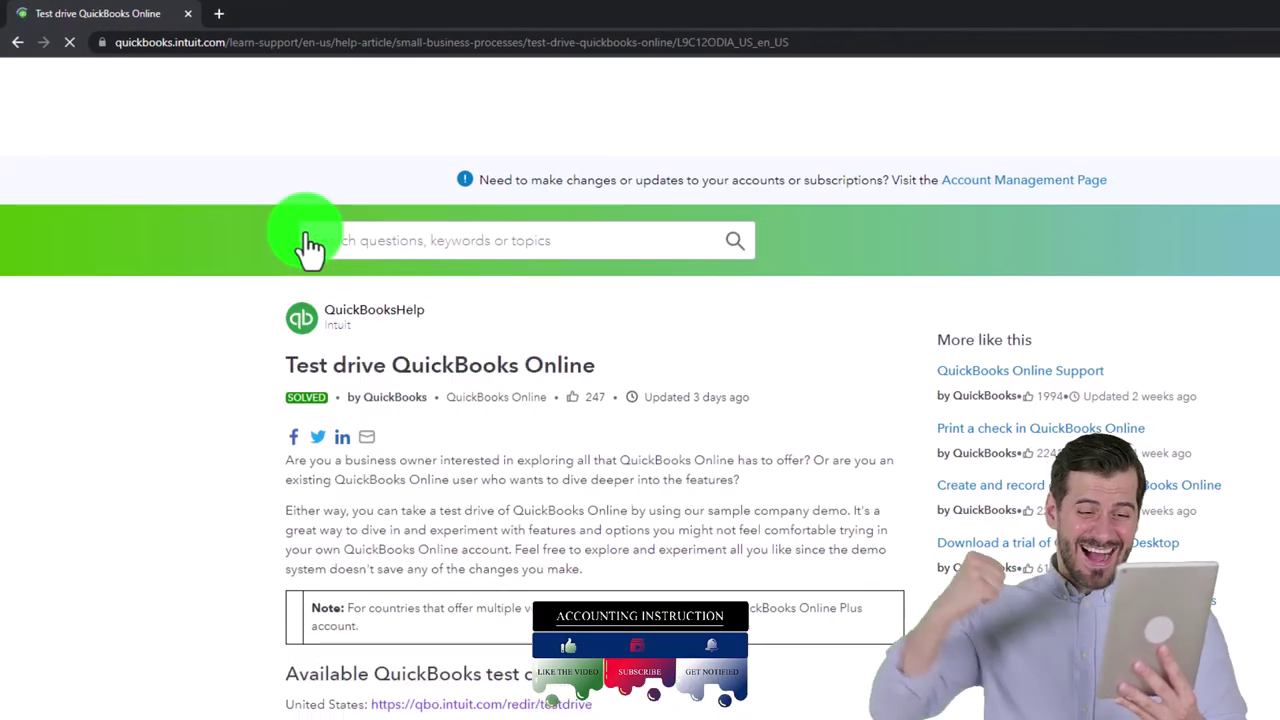
{"action": "scroll", "coordinate": [268, 367], "scroll_direction": "down", "scroll_amount": 3}
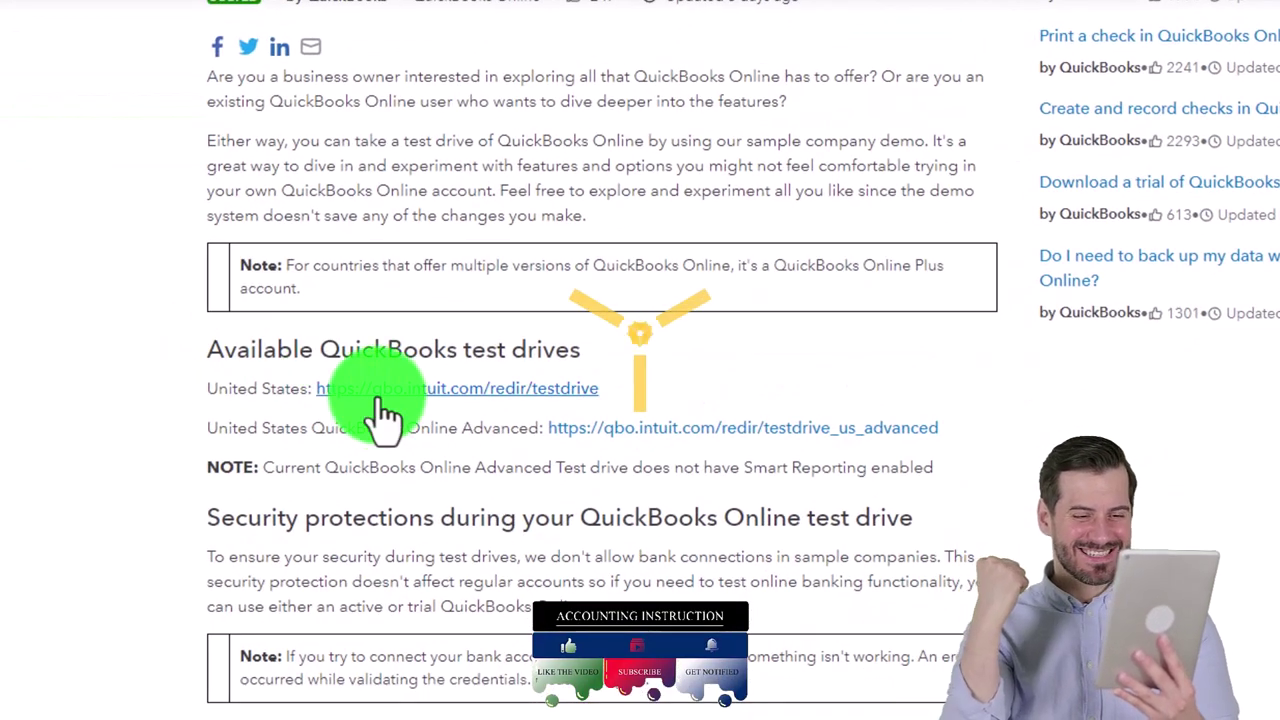
{"action": "left_click", "coordinate": [383, 398]}
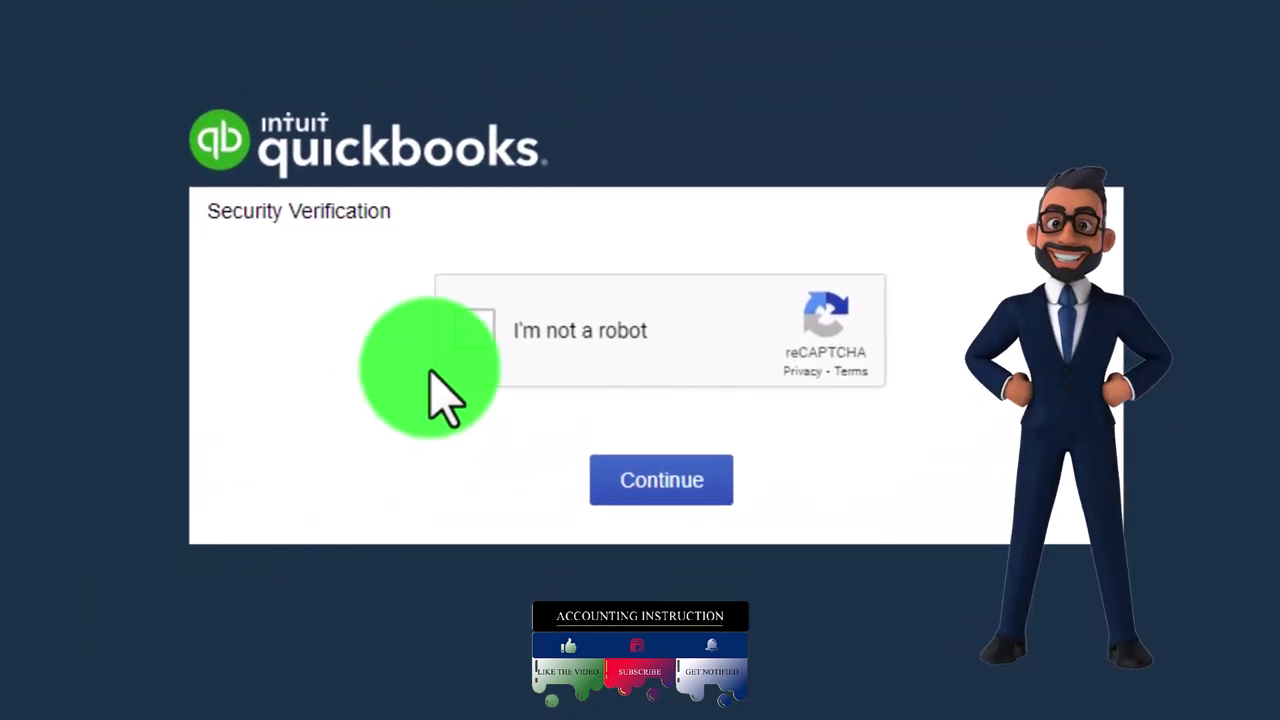
Continue into Craig's Design and Landscaping Services and duplicate its tab twice for three copies.
{"action": "left_click", "coordinate": [620, 478]}
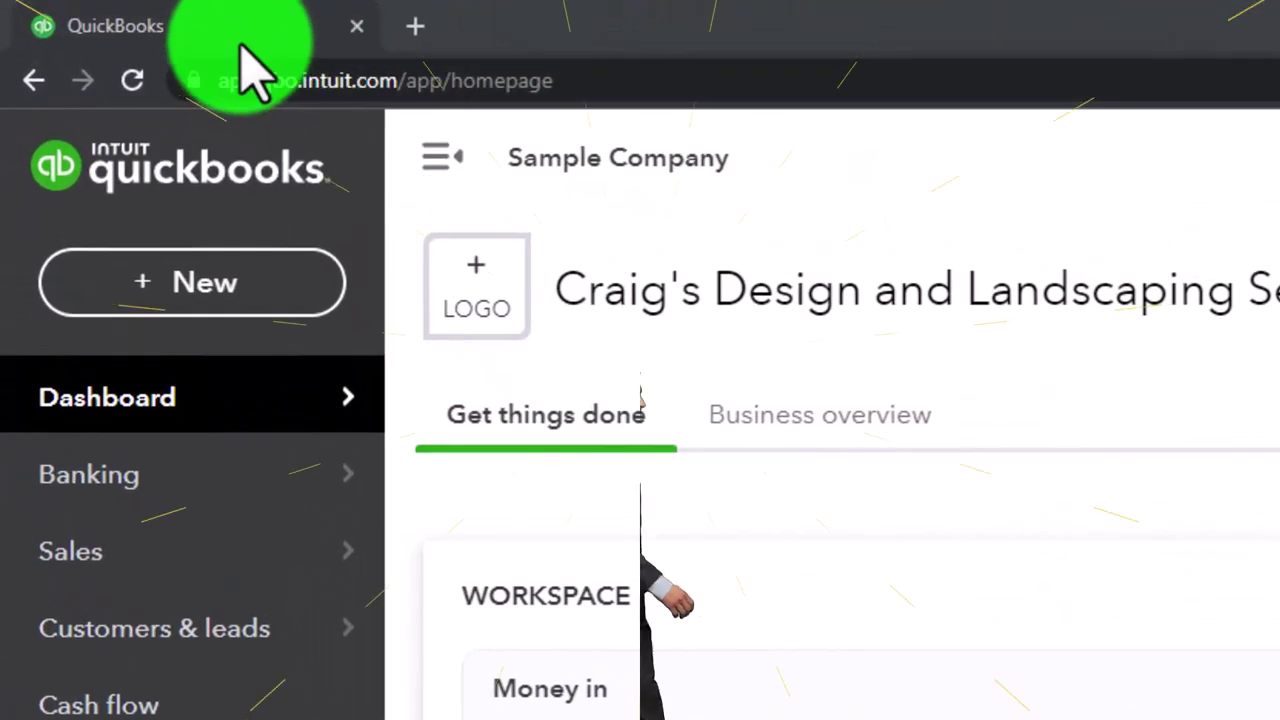
{"action": "right_click", "coordinate": [245, 60]}
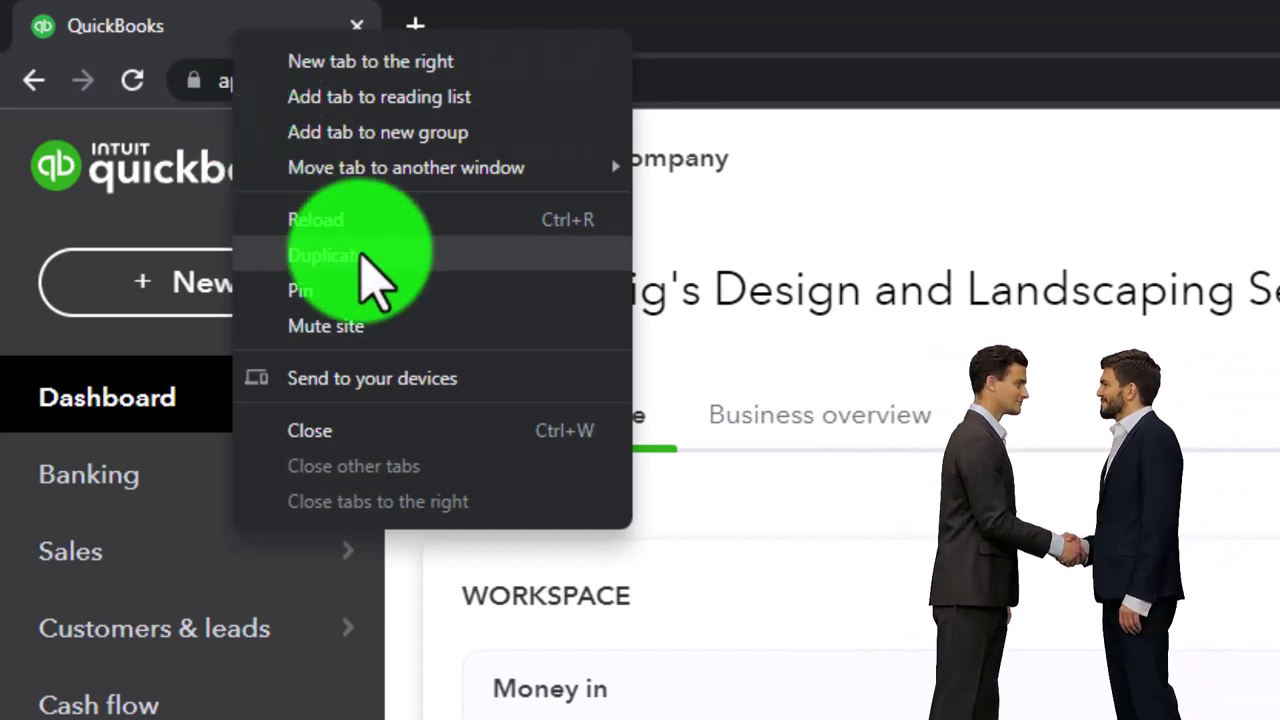
{"action": "left_click", "coordinate": [360, 254]}
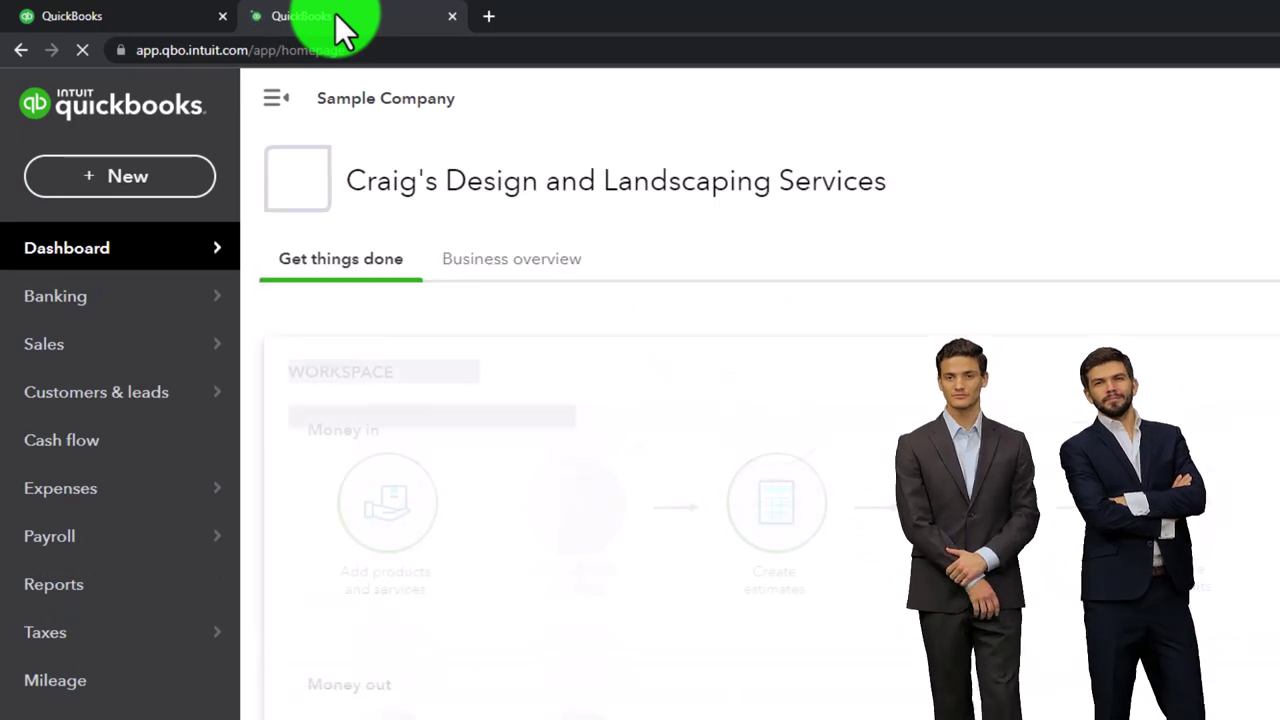
{"action": "right_click", "coordinate": [335, 13]}
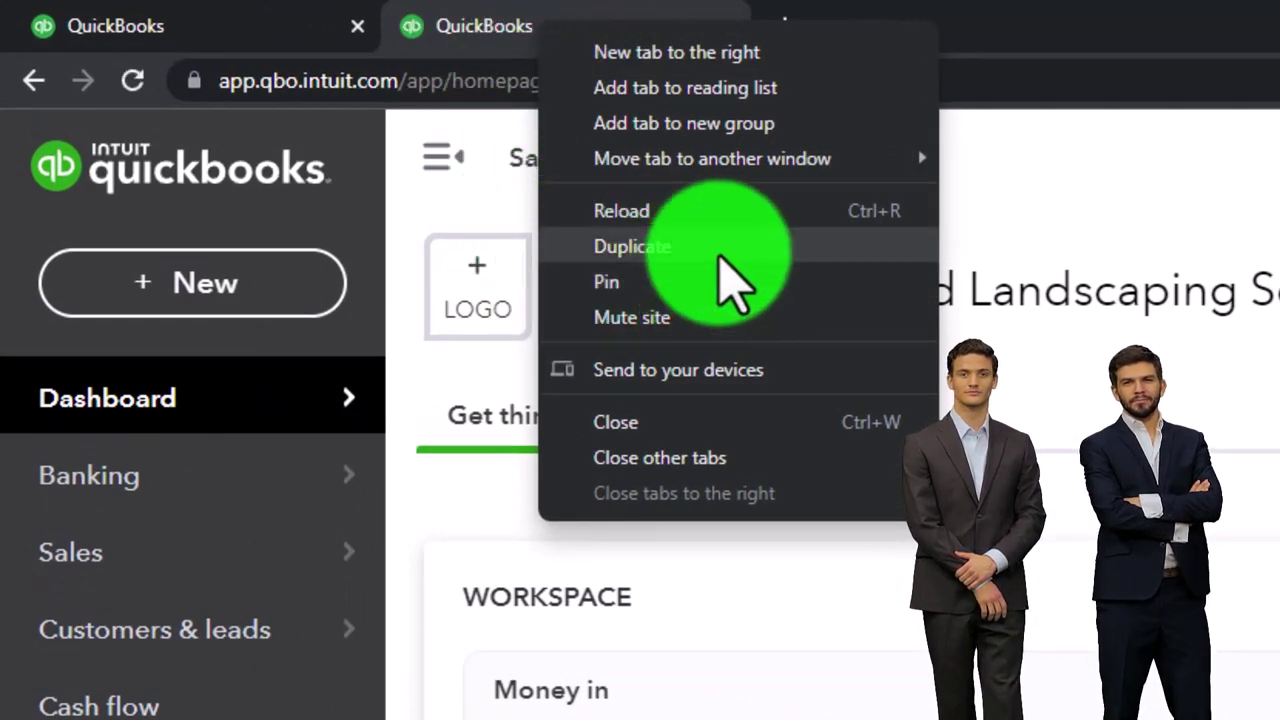
{"action": "left_click", "coordinate": [733, 285]}
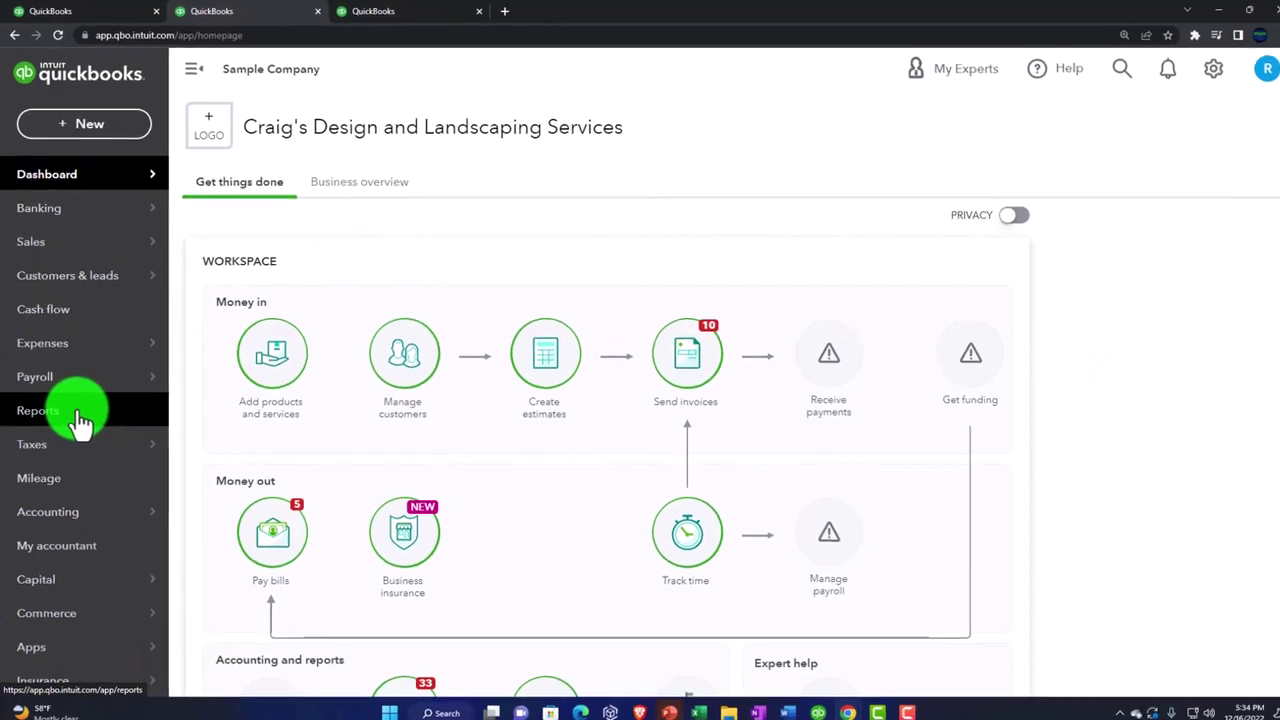
From Reports, show the Balance Sheet in tab two and Profit and Loss in tab three.
{"action": "left_click", "coordinate": [98, 510]}
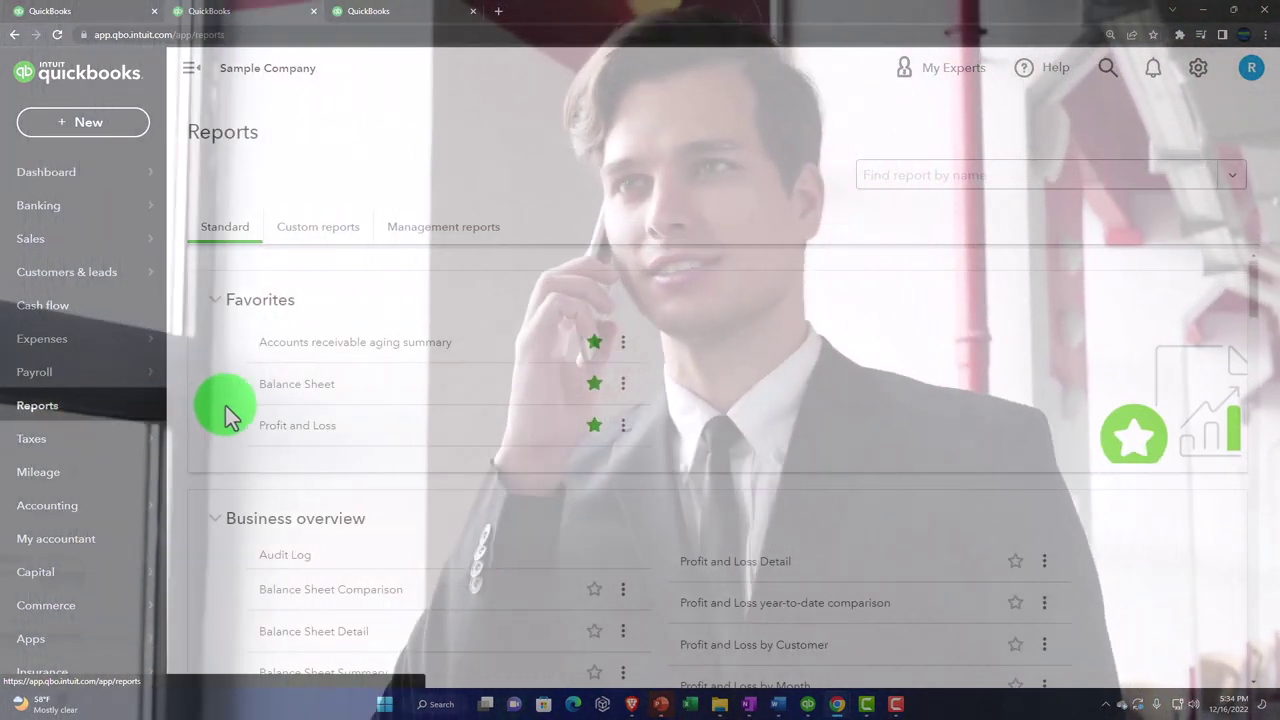
{"action": "left_click", "coordinate": [306, 395]}
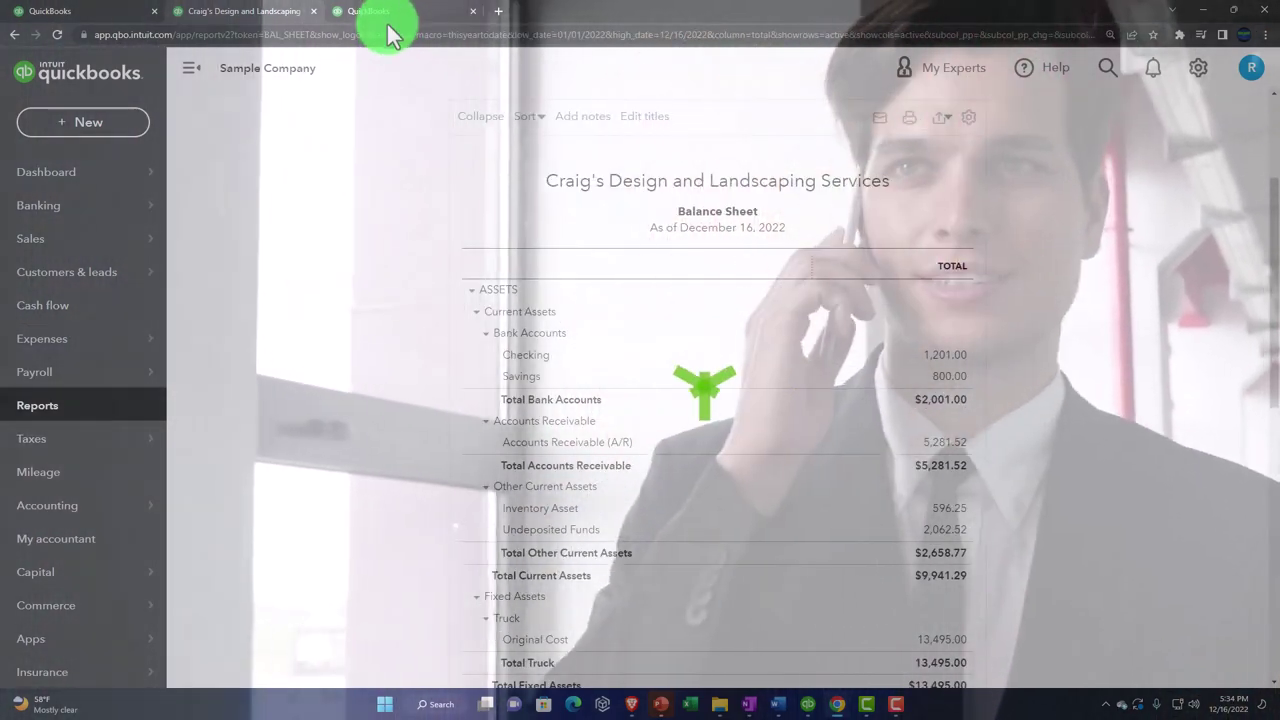
{"action": "left_click", "coordinate": [390, 15]}
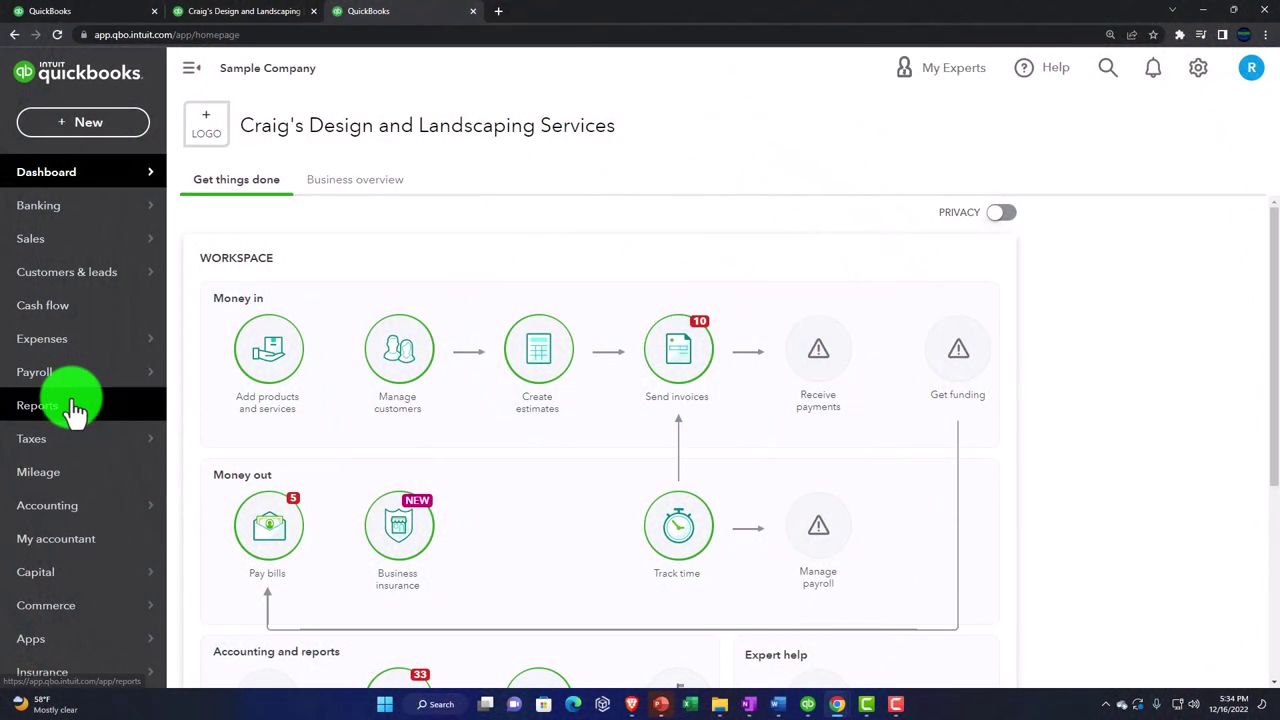
{"action": "left_click", "coordinate": [76, 410]}
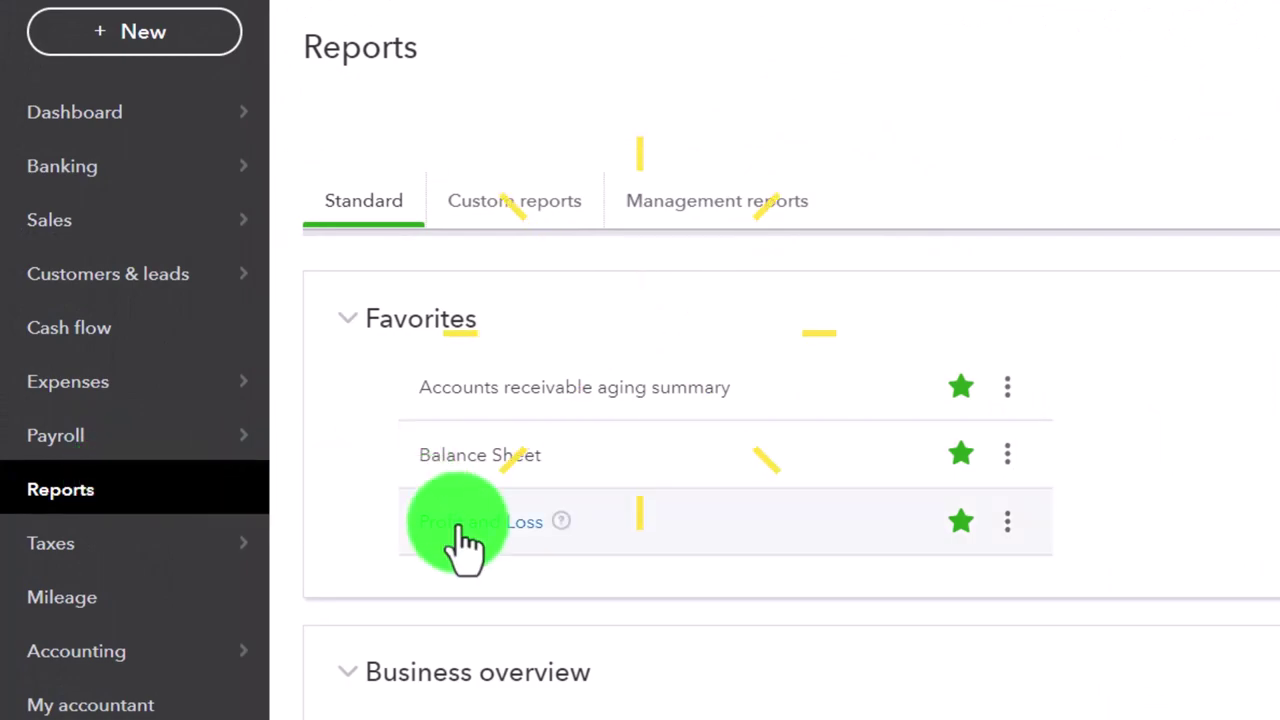
{"action": "left_click", "coordinate": [460, 522]}
{"action": "scroll", "coordinate": [463, 532], "scroll_direction": "down", "scroll_amount": 3}
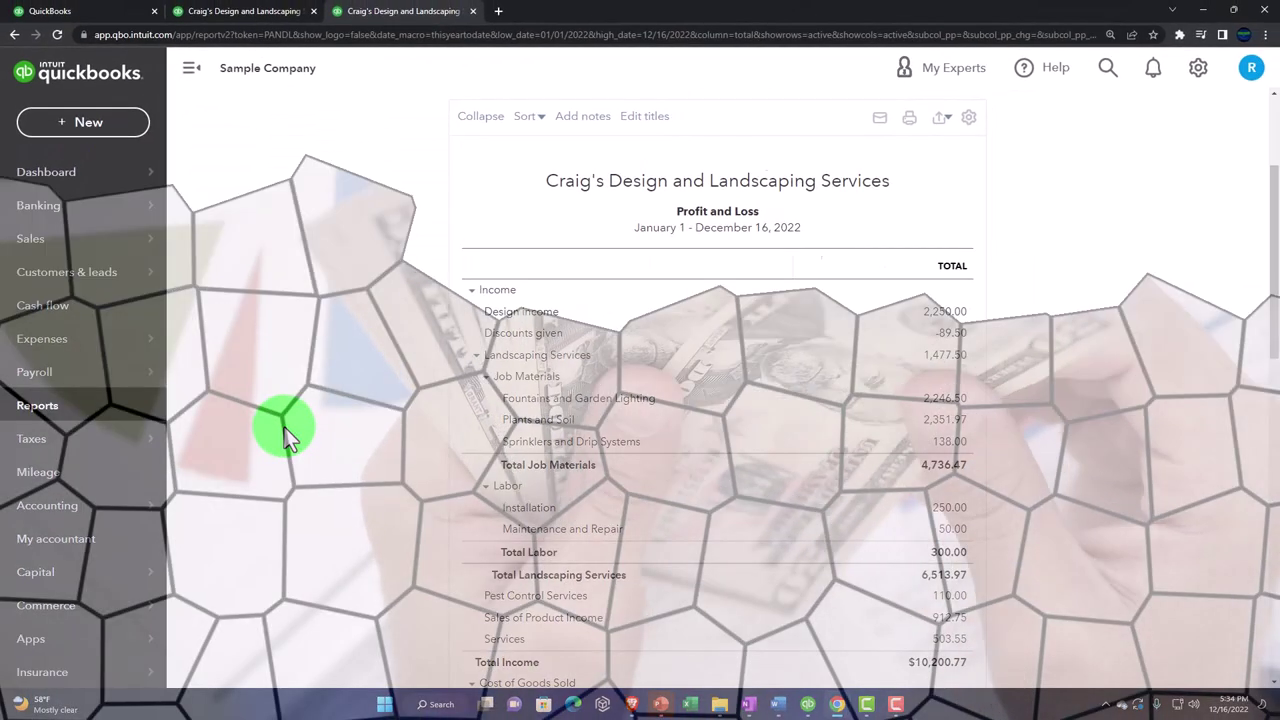
Rerun the Profit and Loss for 01/01/2022–12/31/2022, then return to the Balance Sheet tab.
{"action": "scroll", "coordinate": [284, 427], "scroll_direction": "up", "scroll_amount": 3}
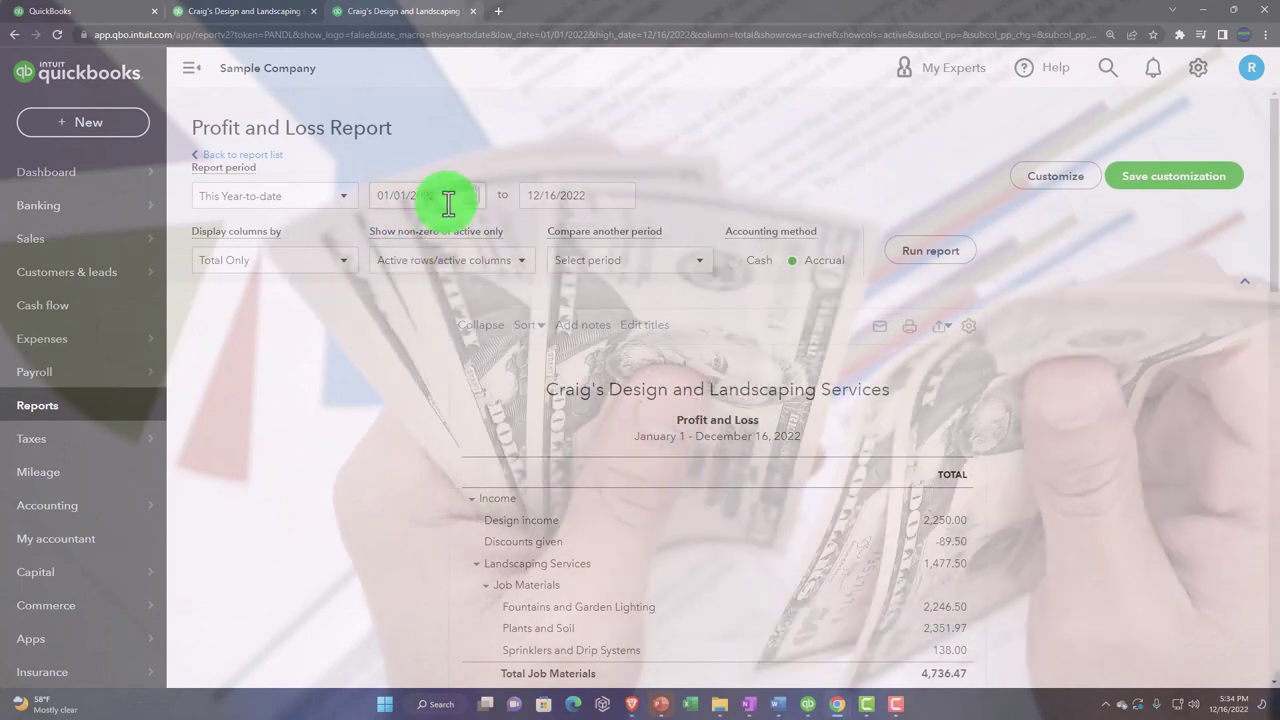
{"action": "left_click_drag", "start_coordinate": [449, 200], "coordinate": [362, 205]}
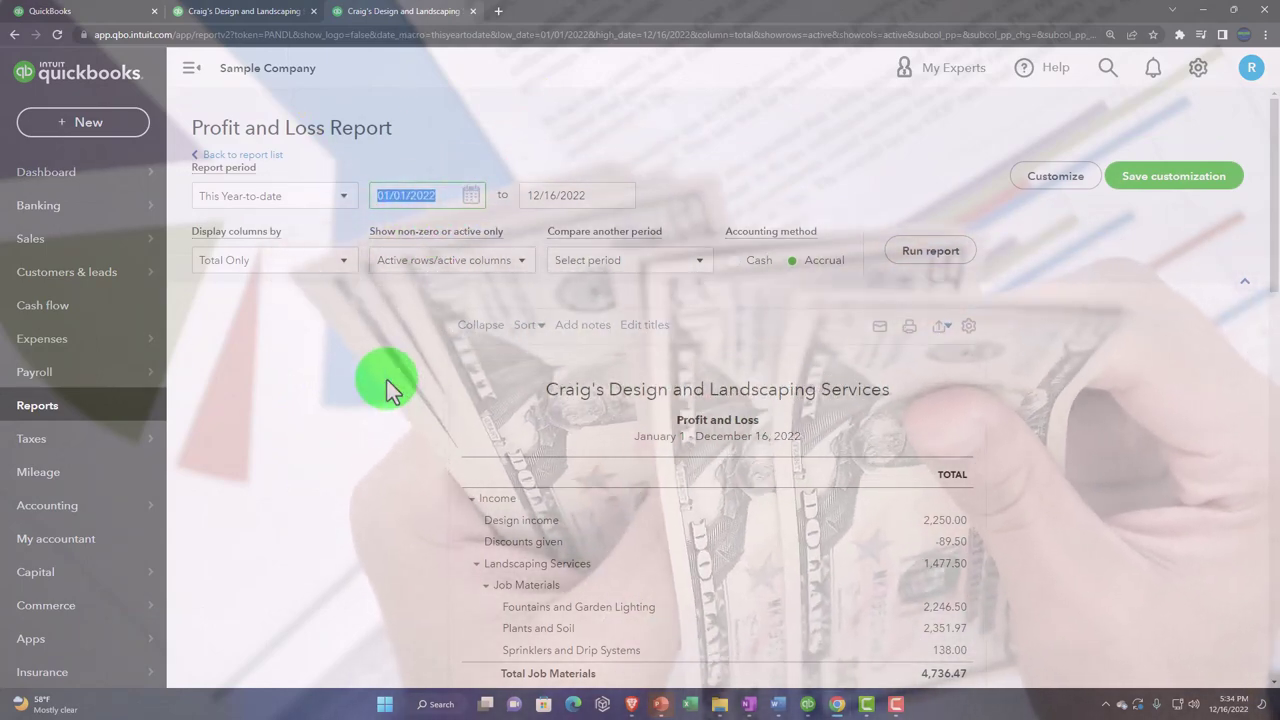
{"action": "type", "text": "010122"}
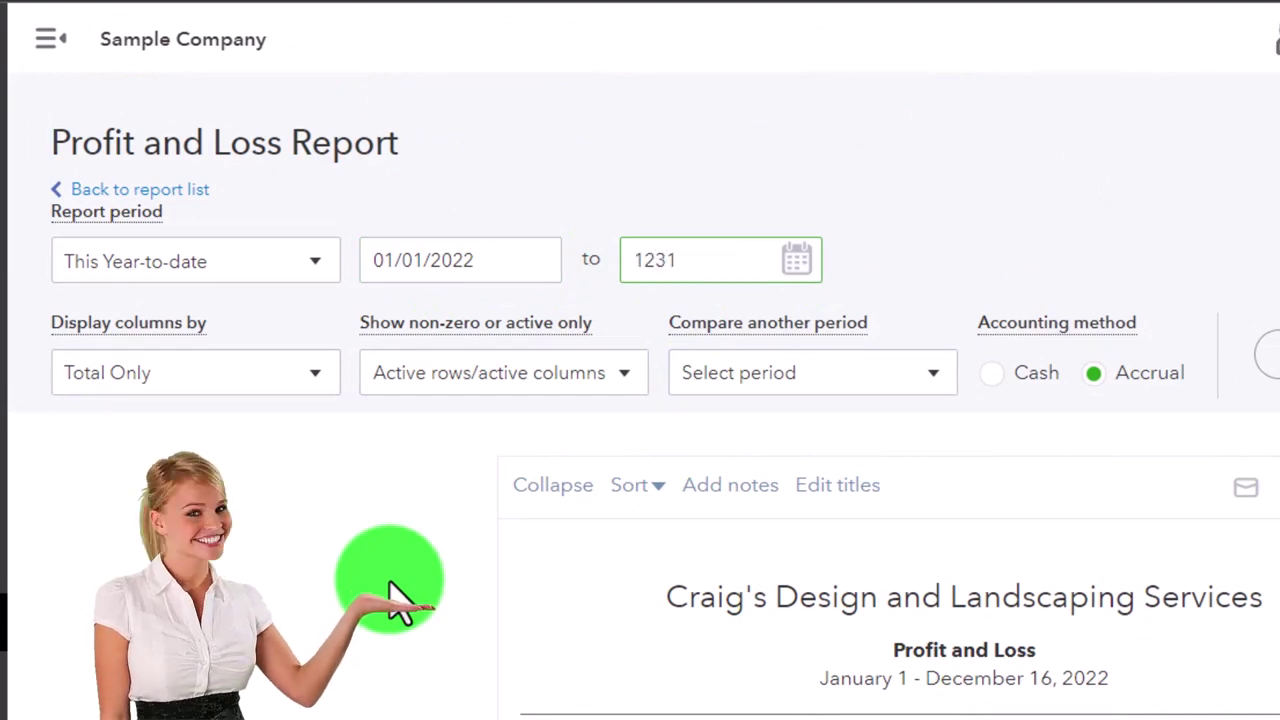
{"action": "type", "text": "22"}
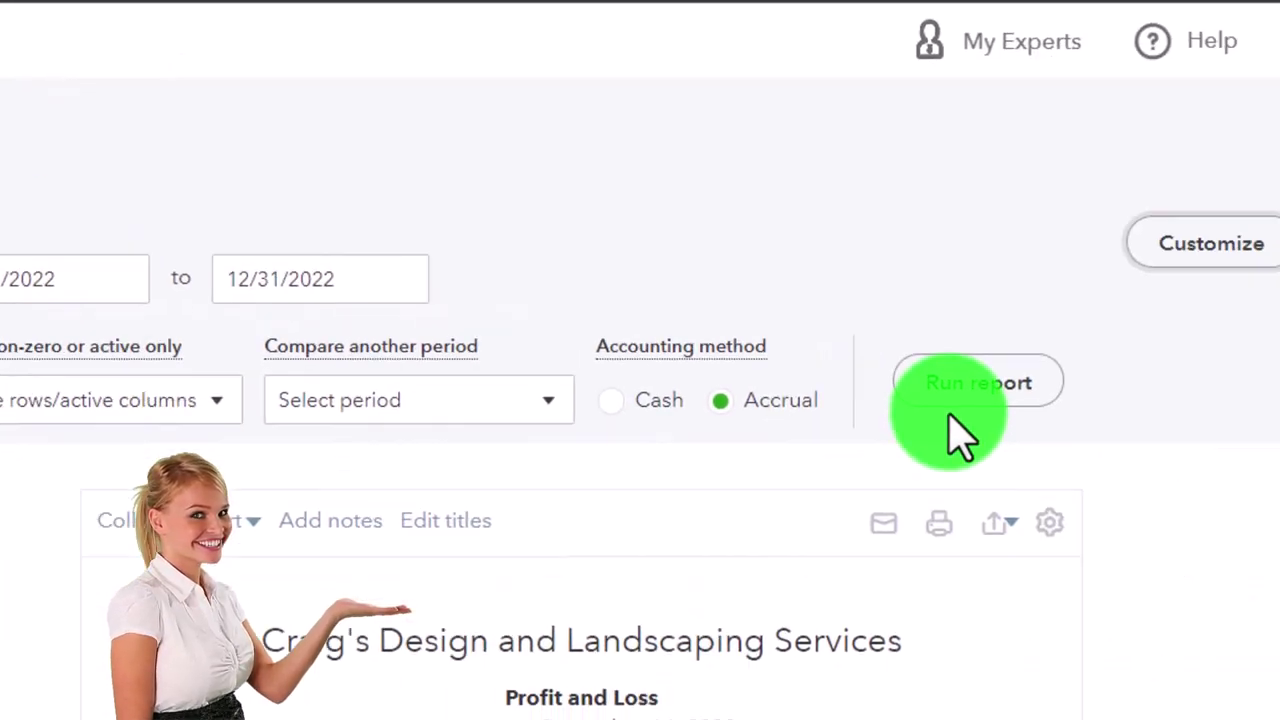
{"action": "left_click", "coordinate": [668, 380]}
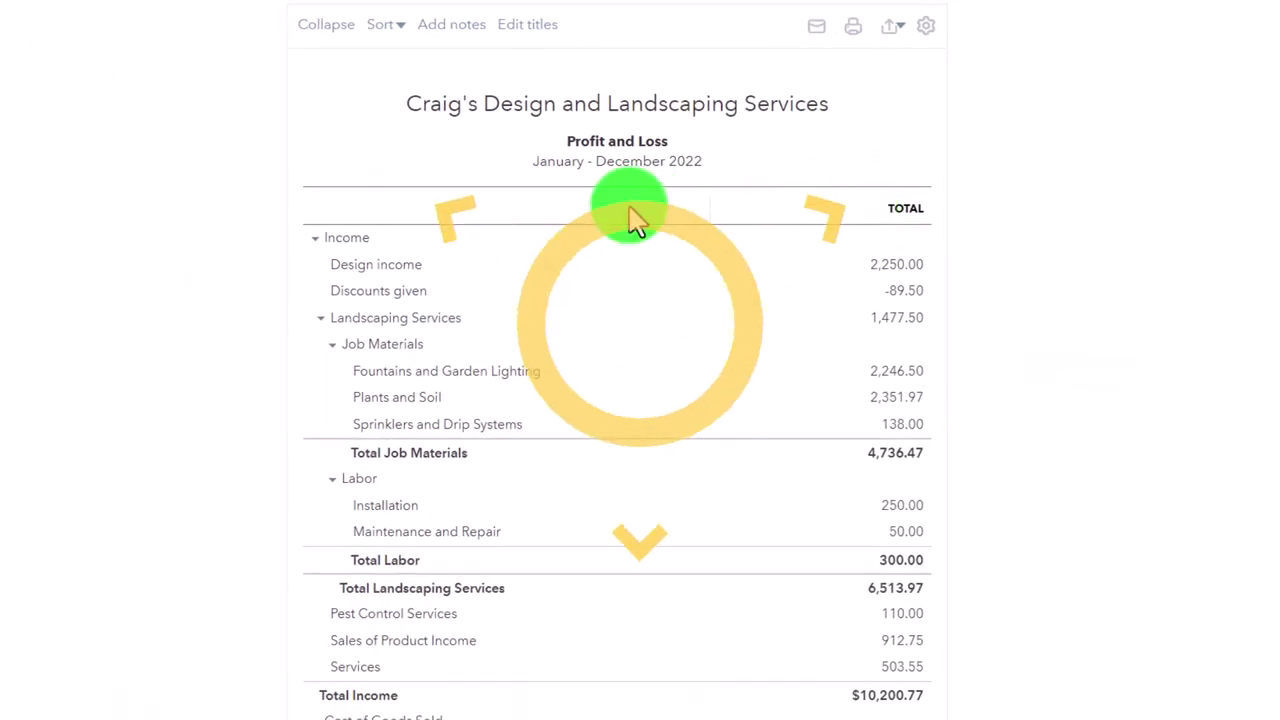
{"action": "left_click", "coordinate": [509, 40]}
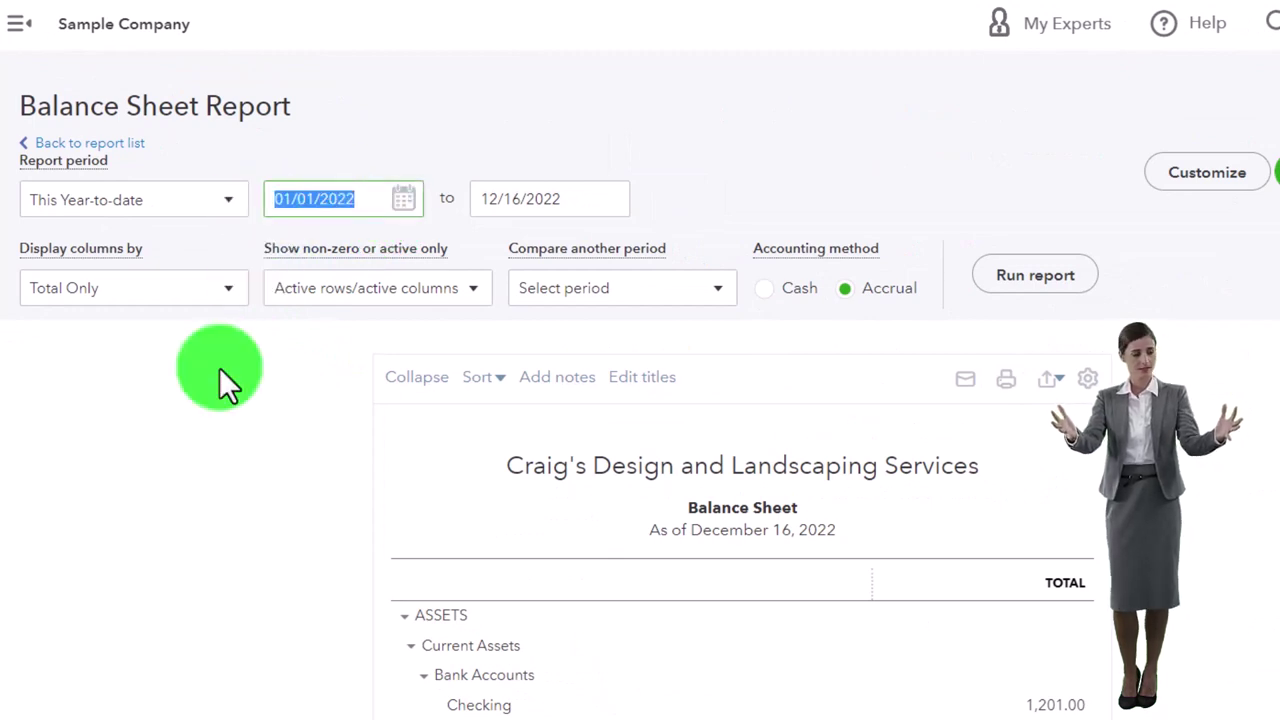
Run the Balance Sheet with dates 01/01/2022 to 12/31/2022.
{"action": "type", "text": "01/01/202"}
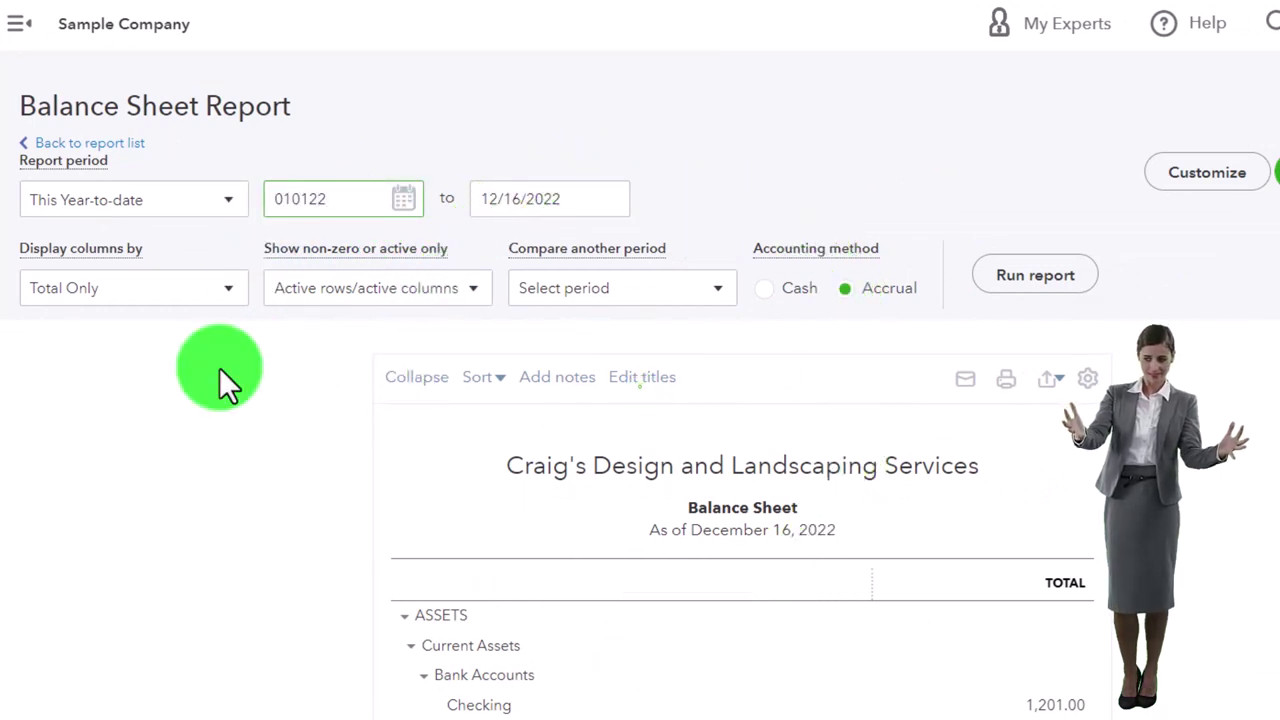
{"action": "key", "text": "Tab"}
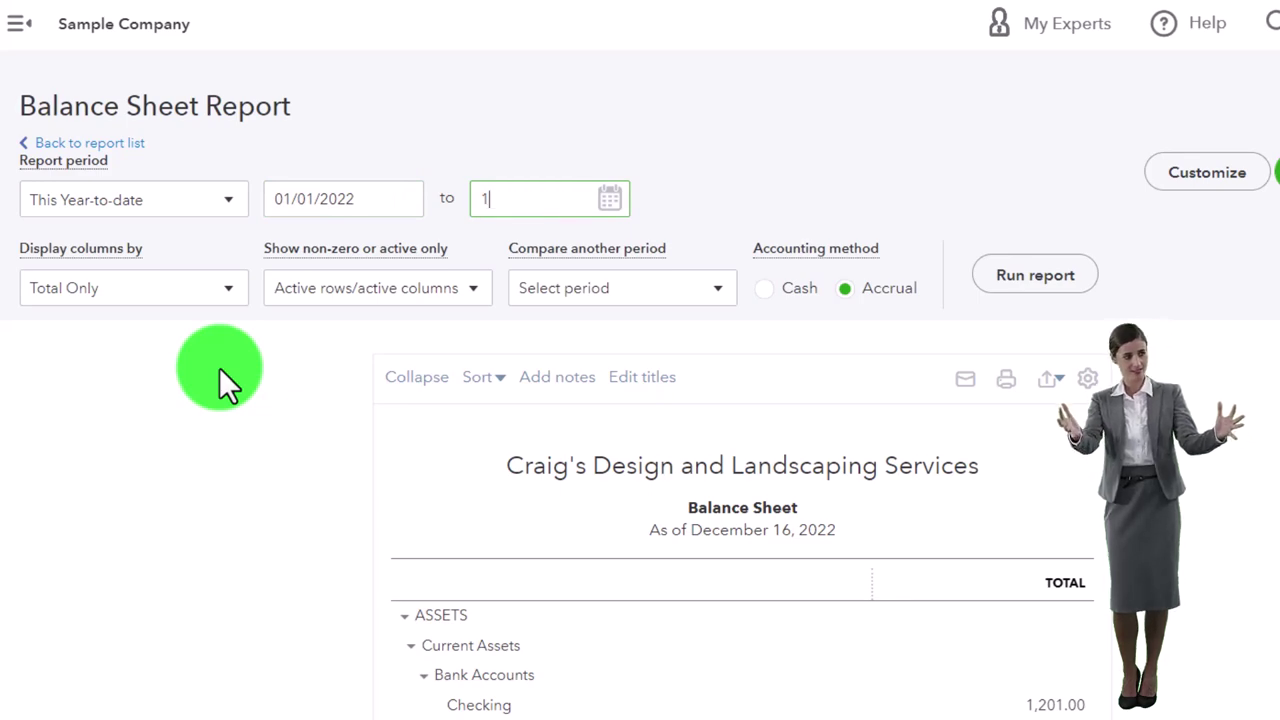
{"action": "key", "text": "Tab"}
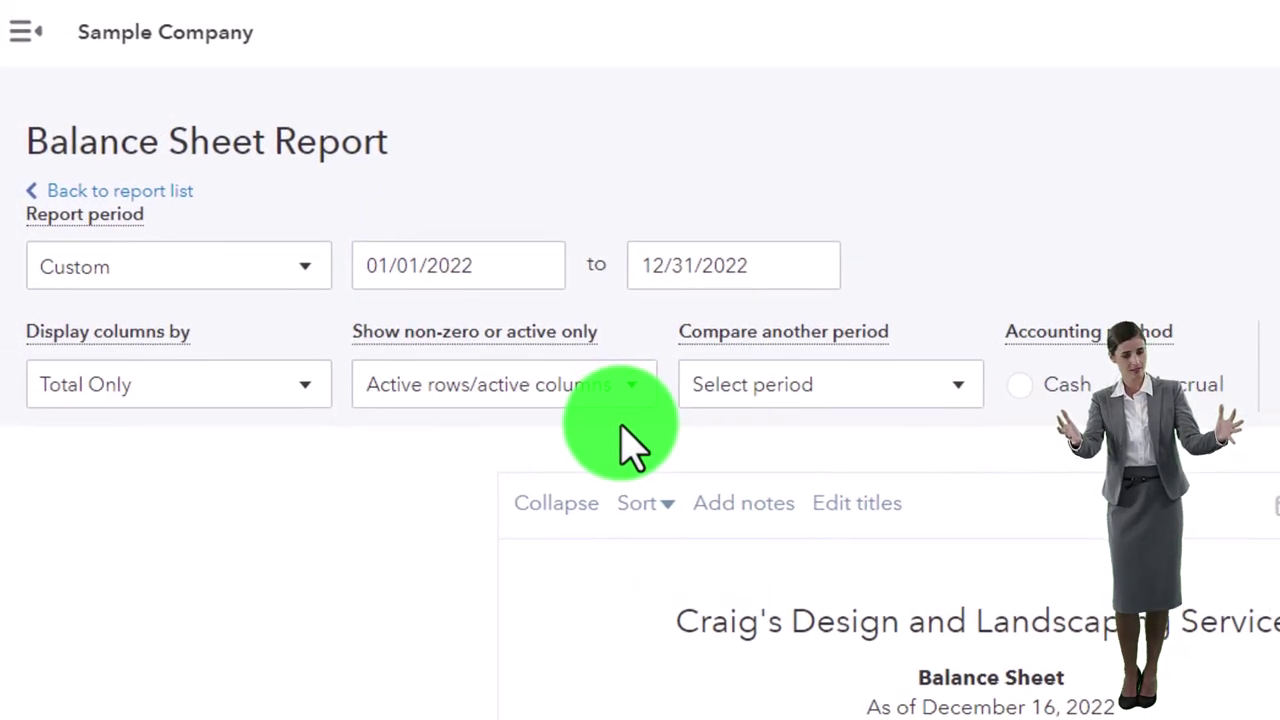
{"action": "left_click", "coordinate": [815, 385]}
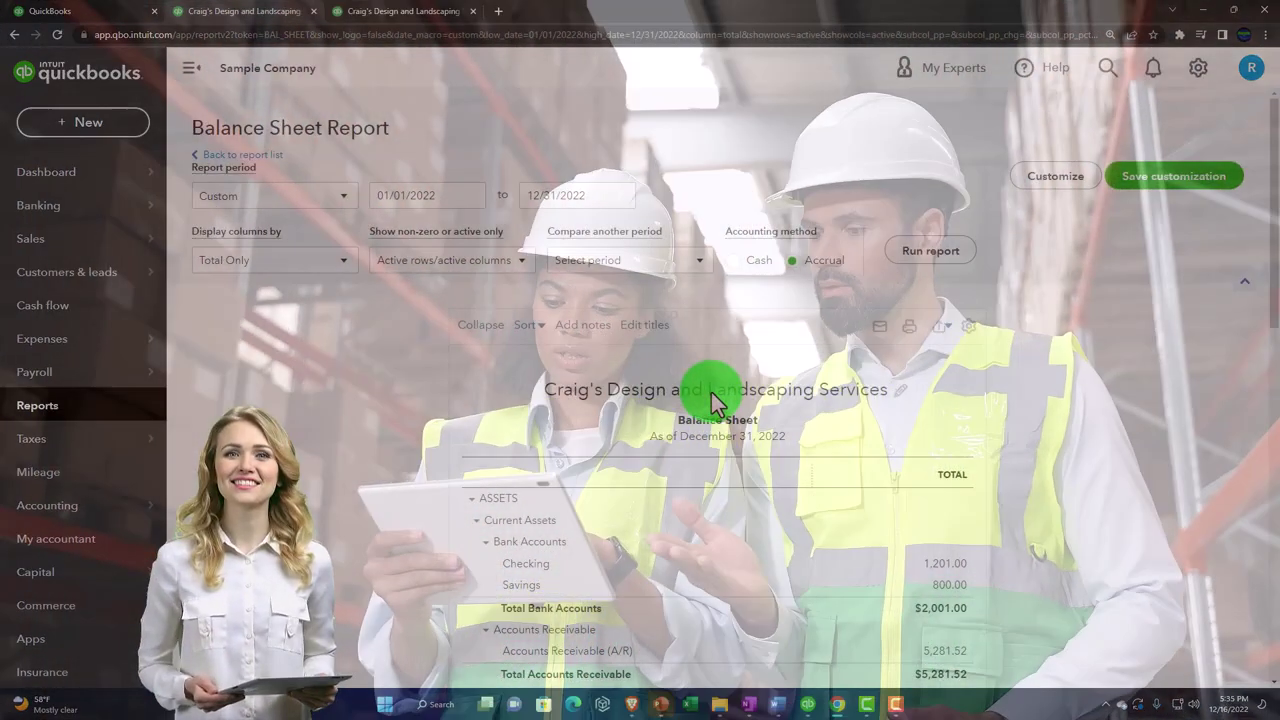
{"action": "left_click", "coordinate": [99, 18]}
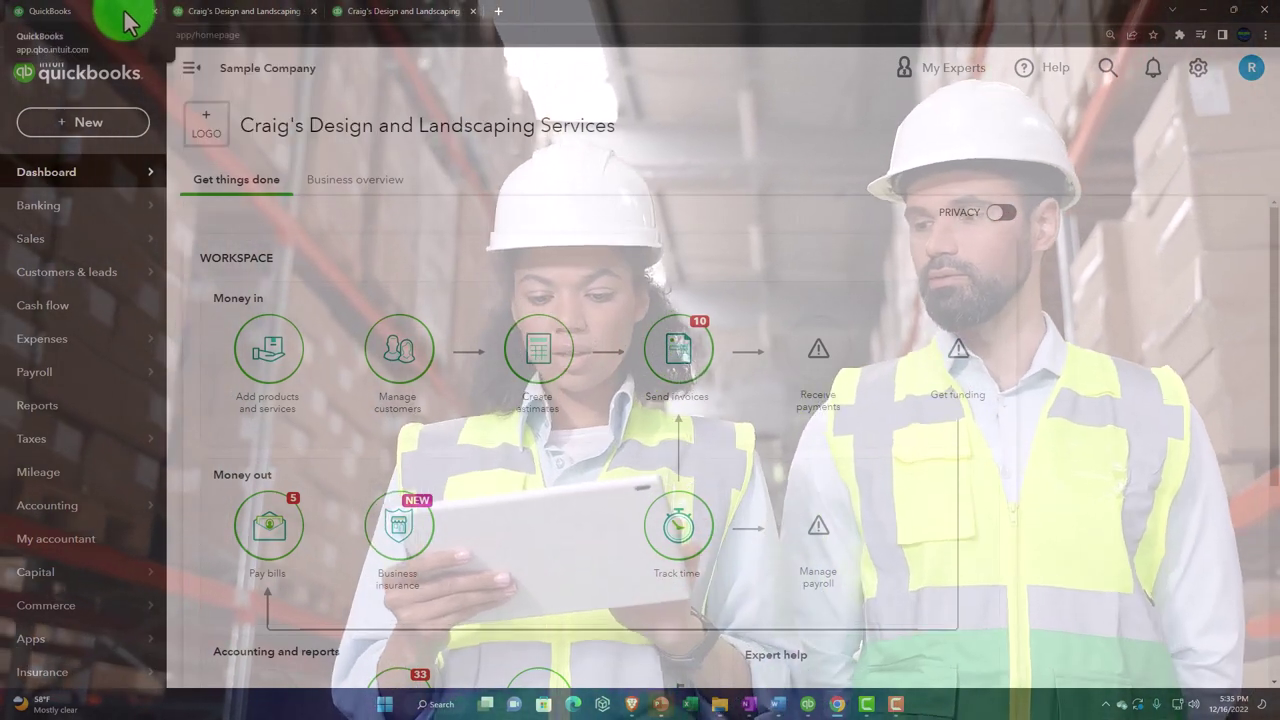
{"action": "key", "text": "ctrl+w"}
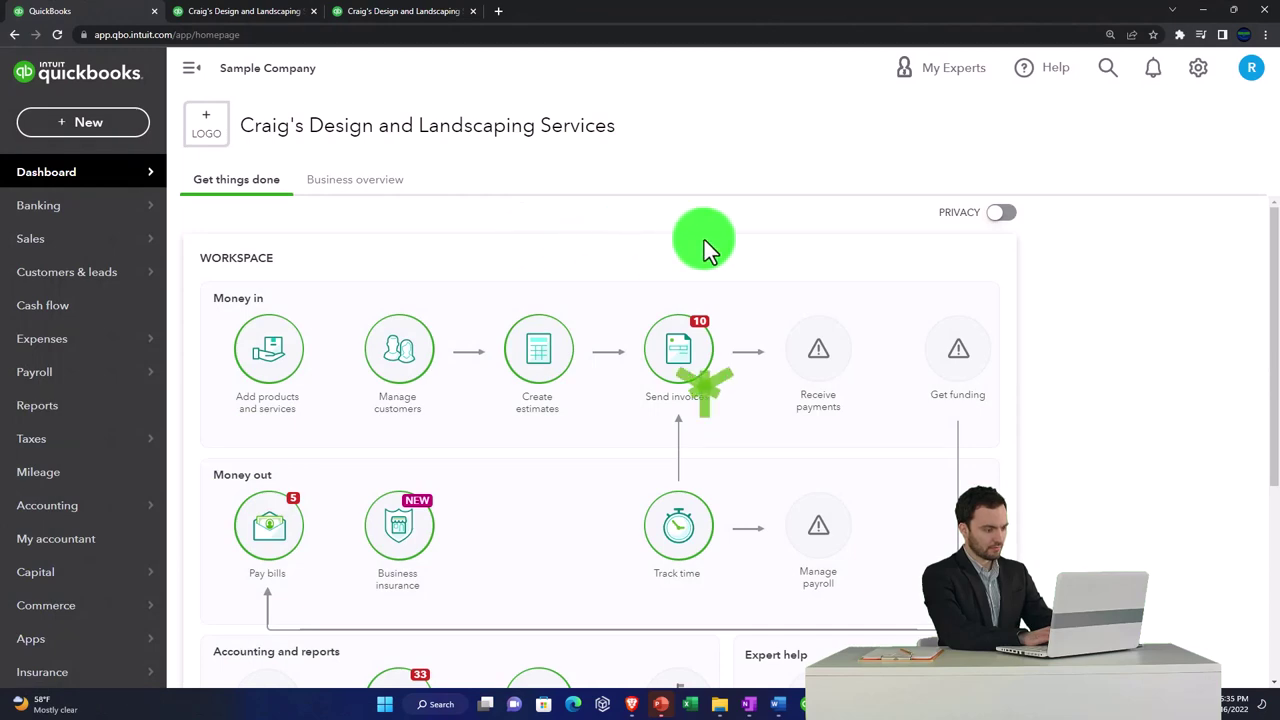
{"action": "key", "text": "ctrl+plus"}
{"action": "key", "text": "ctrl+plus"}
{"action": "key", "text": "ctrl+plus"}
{"action": "key", "text": "ctrl+plus"}
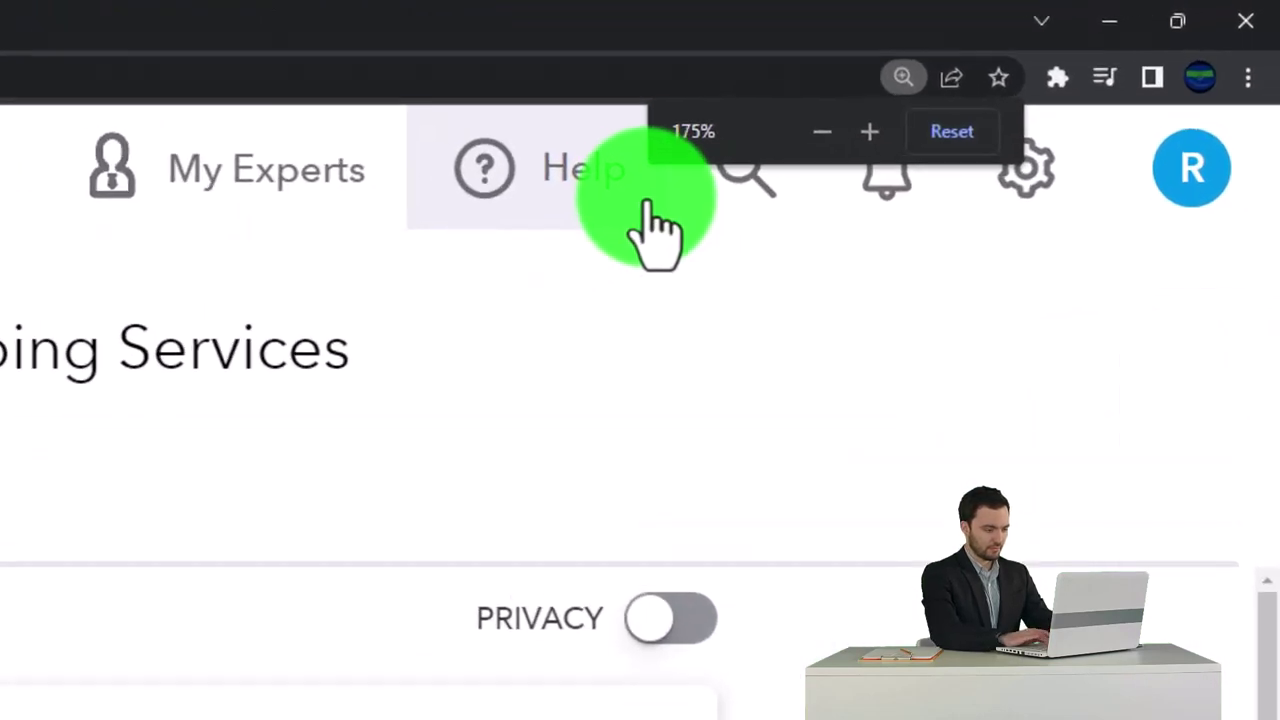
{"action": "key", "text": "ctrl+minus"}
{"action": "key", "text": "ctrl+minus"}
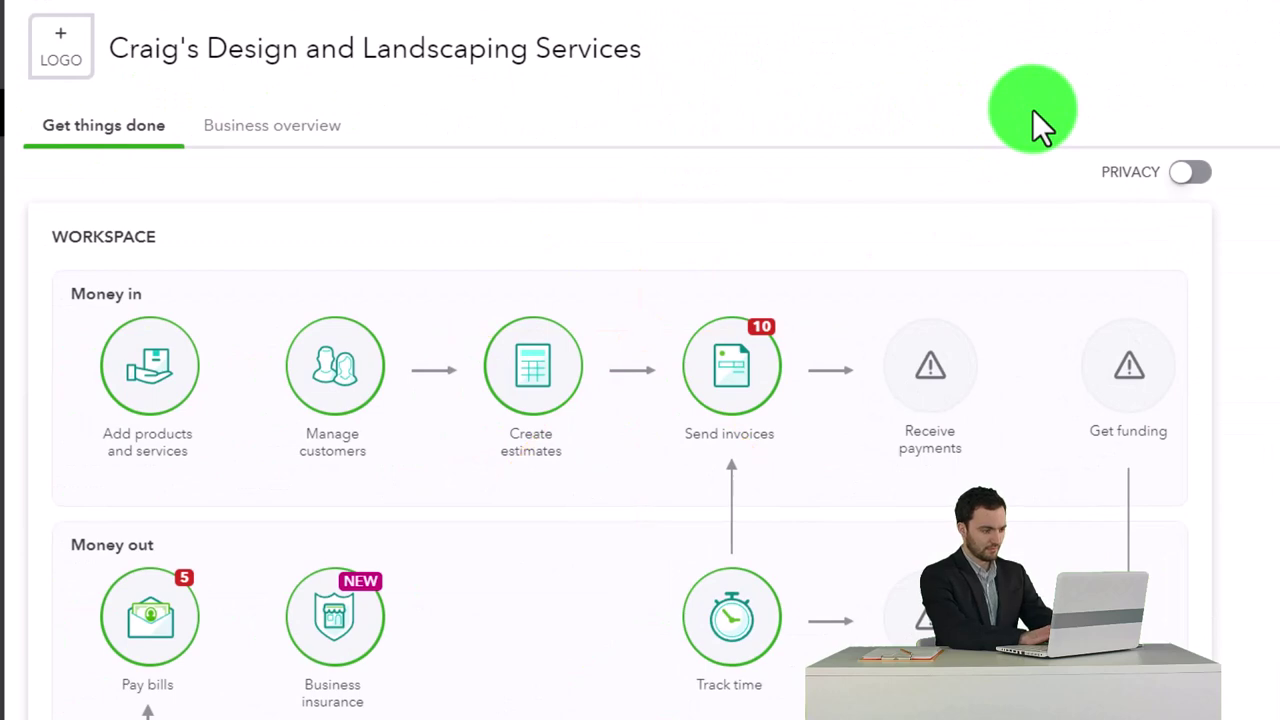
{"action": "mouse_move", "coordinate": [143, 177]}
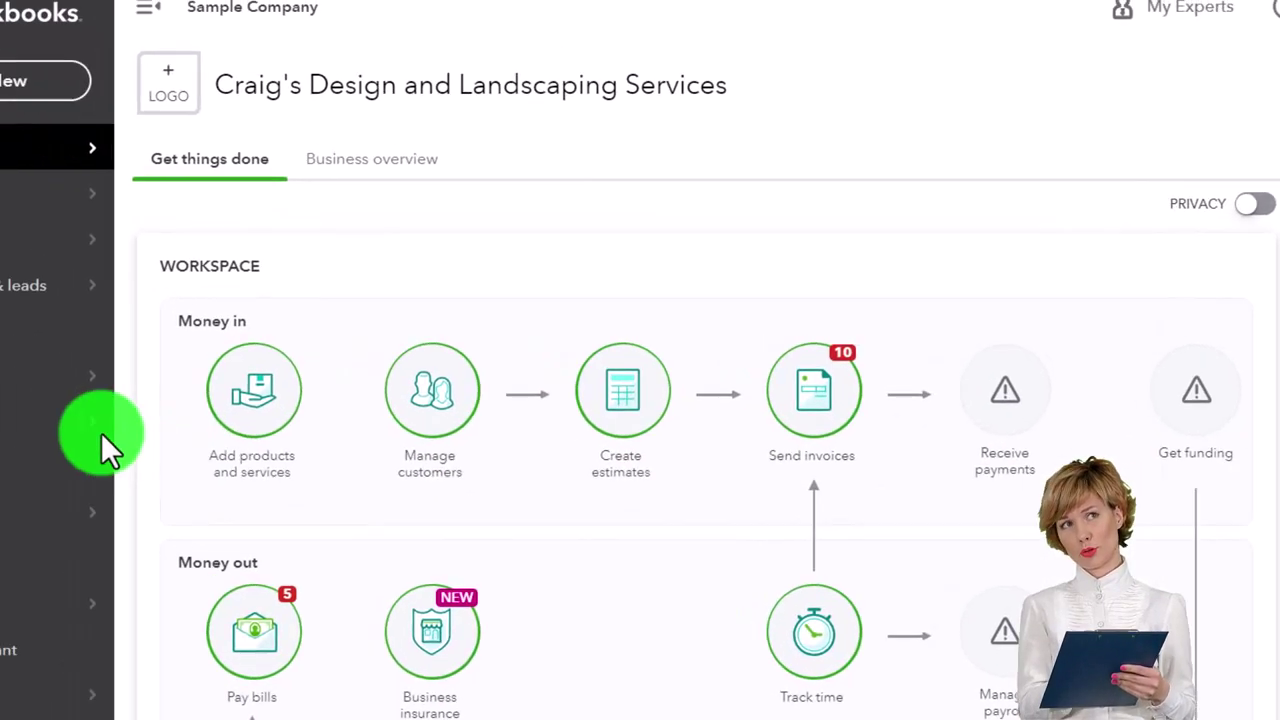
{"action": "mouse_move", "coordinate": [9, 513]}
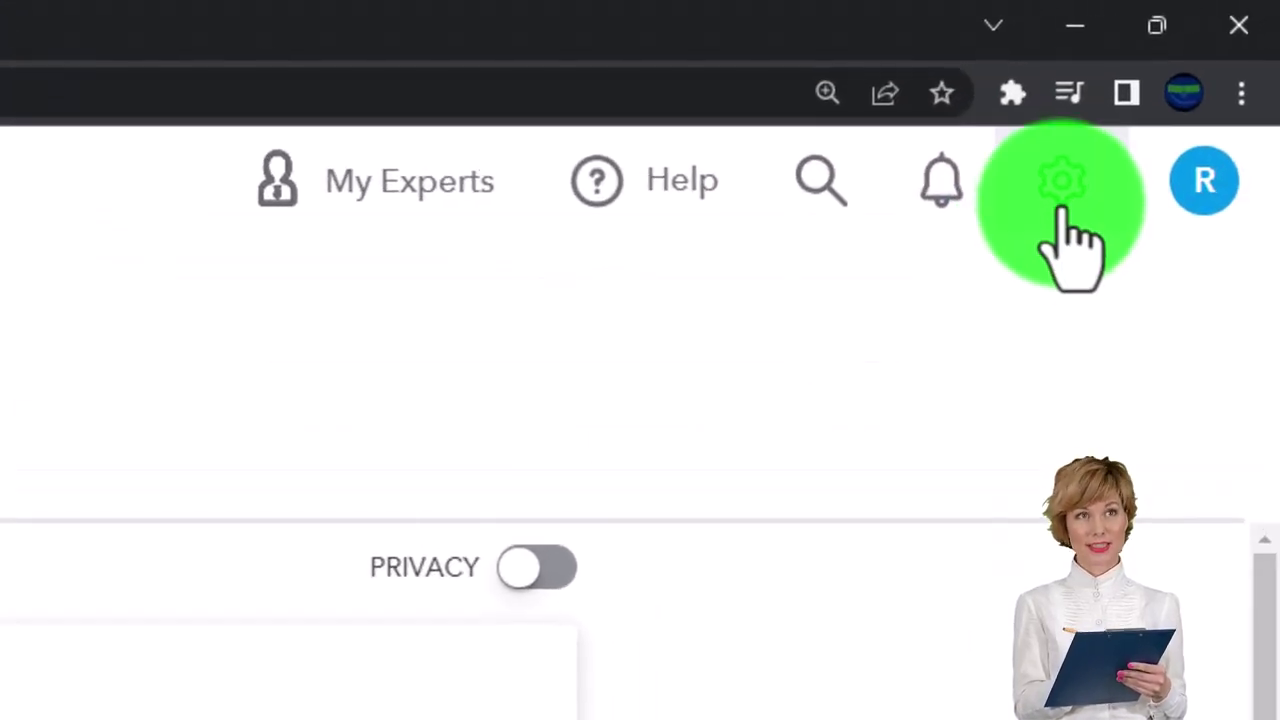
Choose Switch to Business view from the gear menu and confirm it in settings.
{"action": "left_click", "coordinate": [1062, 205]}
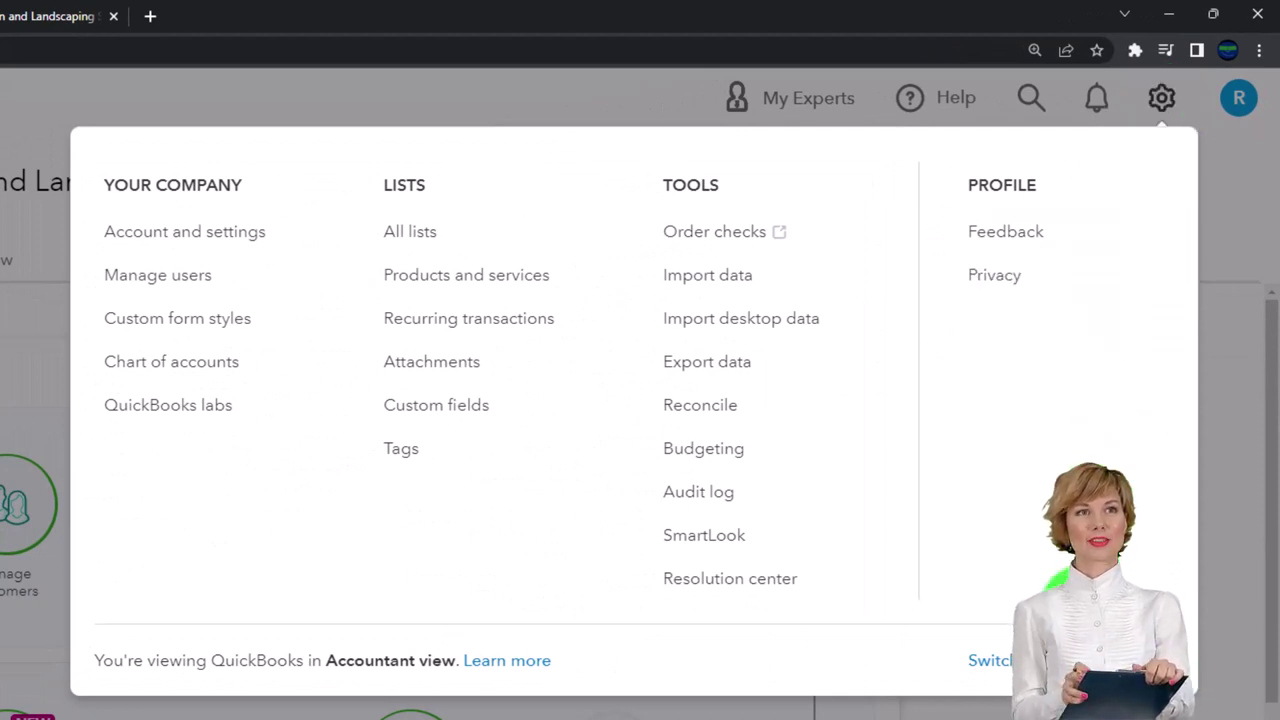
{"action": "left_click", "coordinate": [985, 660]}
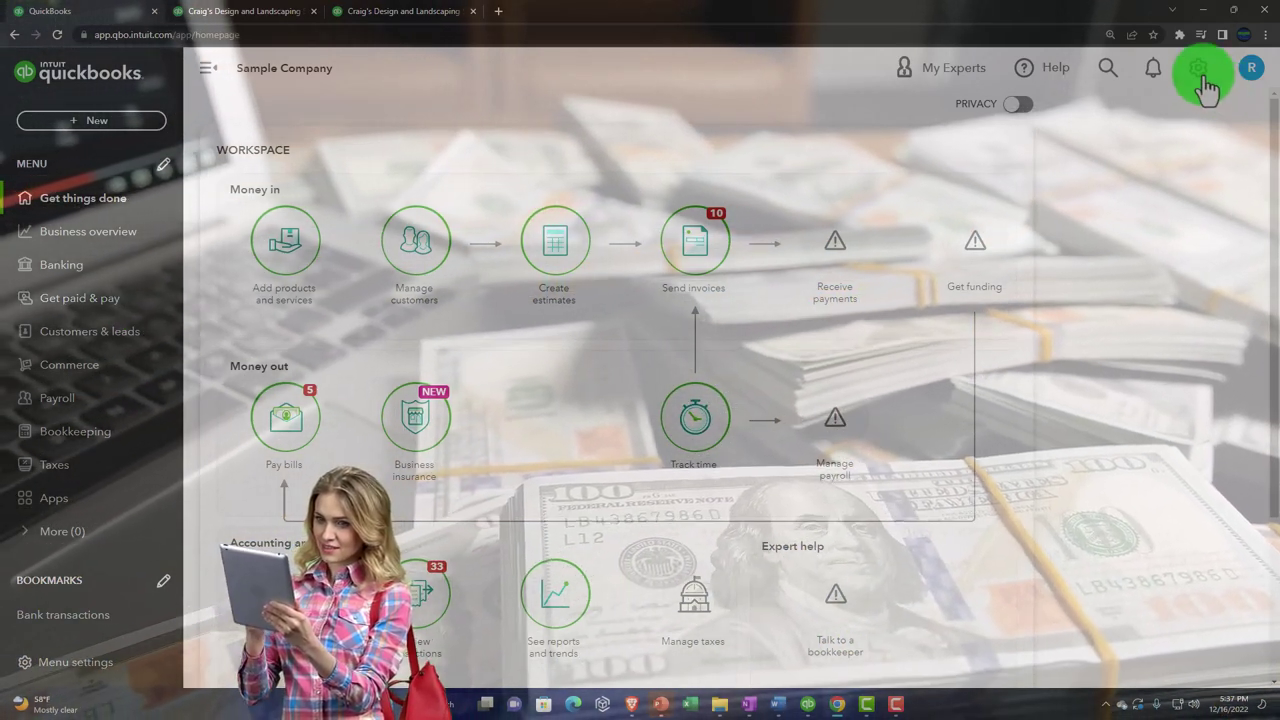
{"action": "left_click", "coordinate": [1203, 76]}
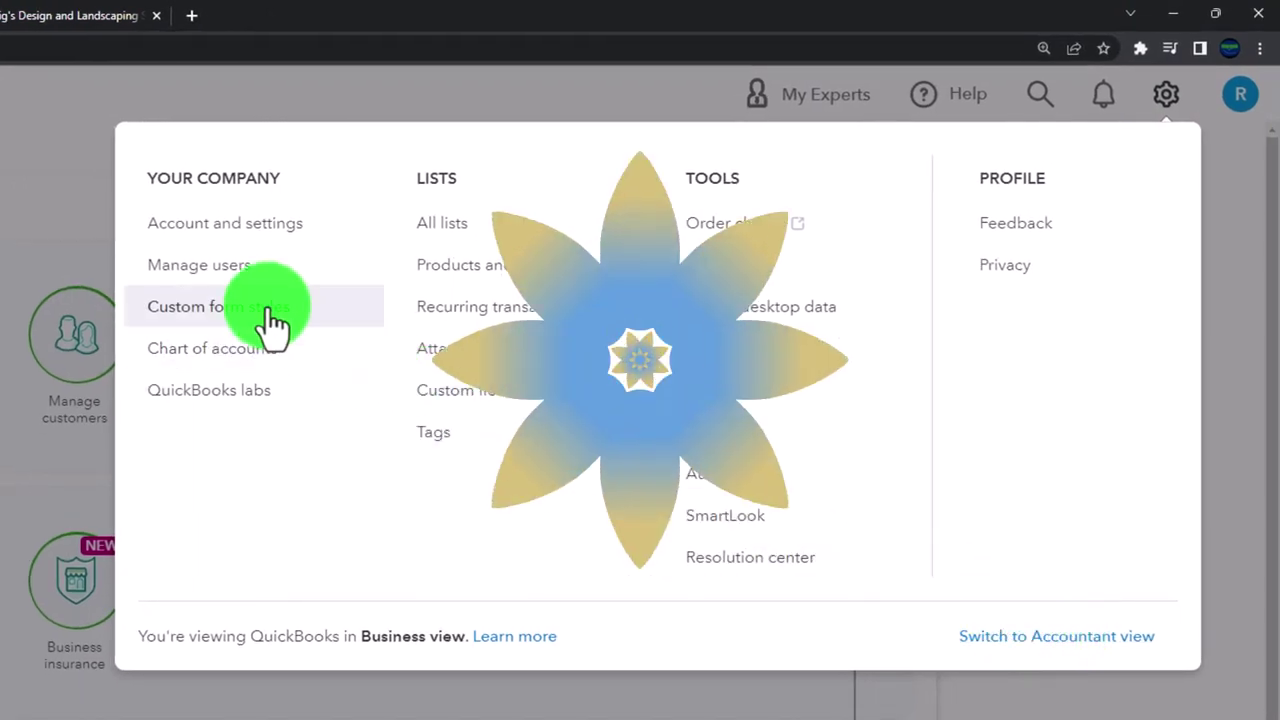
{"action": "left_click", "coordinate": [43, 186]}
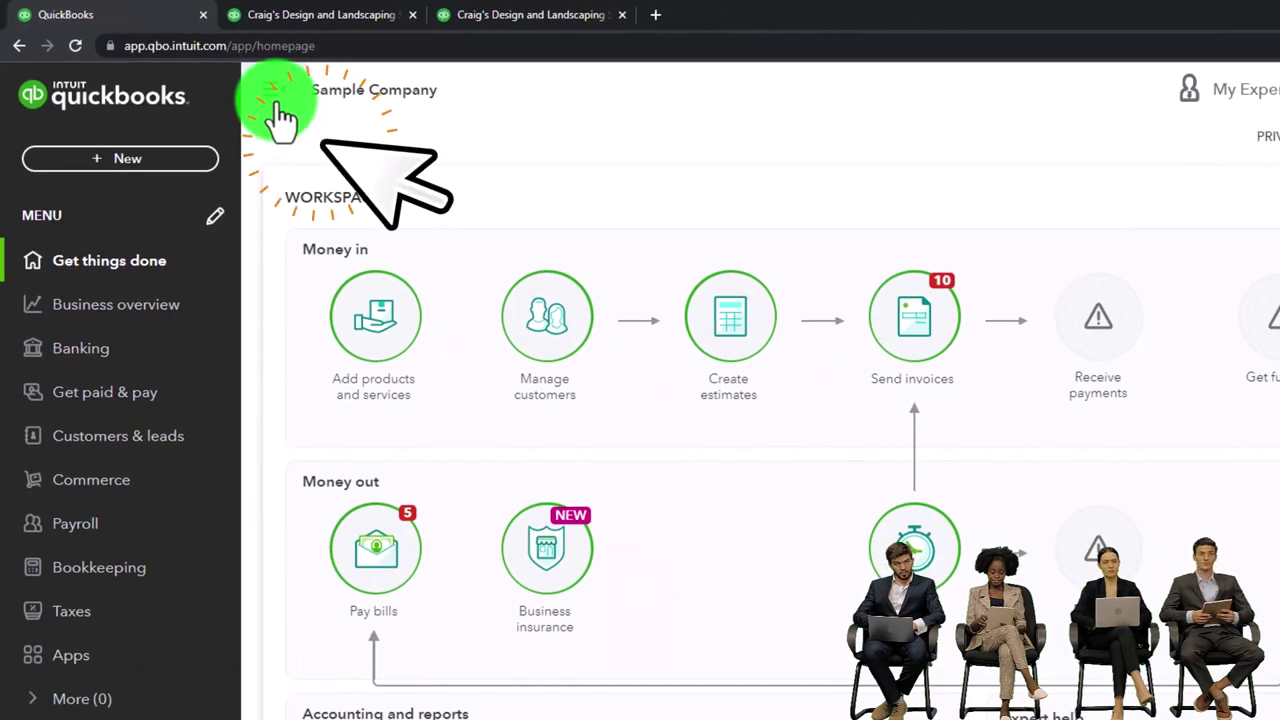
Collapse and re-expand the navigation menu, then adjust browser zoom to about 125%.
{"action": "left_click", "coordinate": [276, 98]}
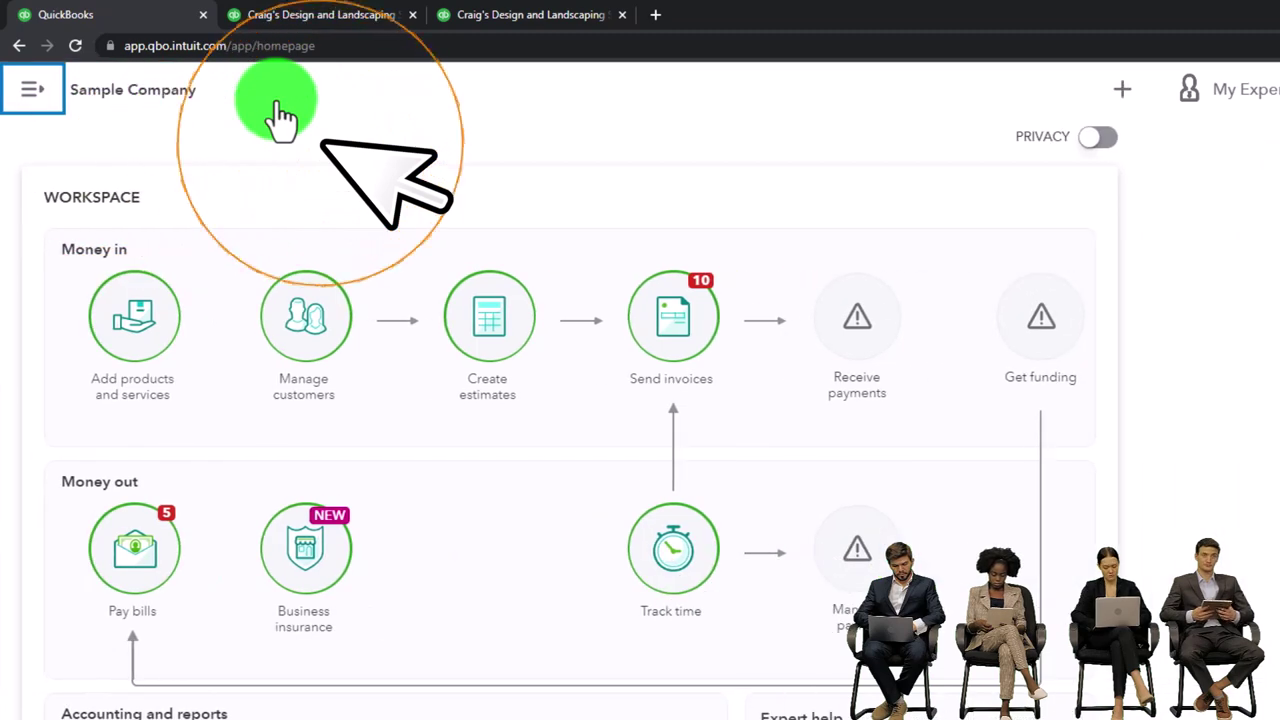
{"action": "left_click", "coordinate": [34, 90]}
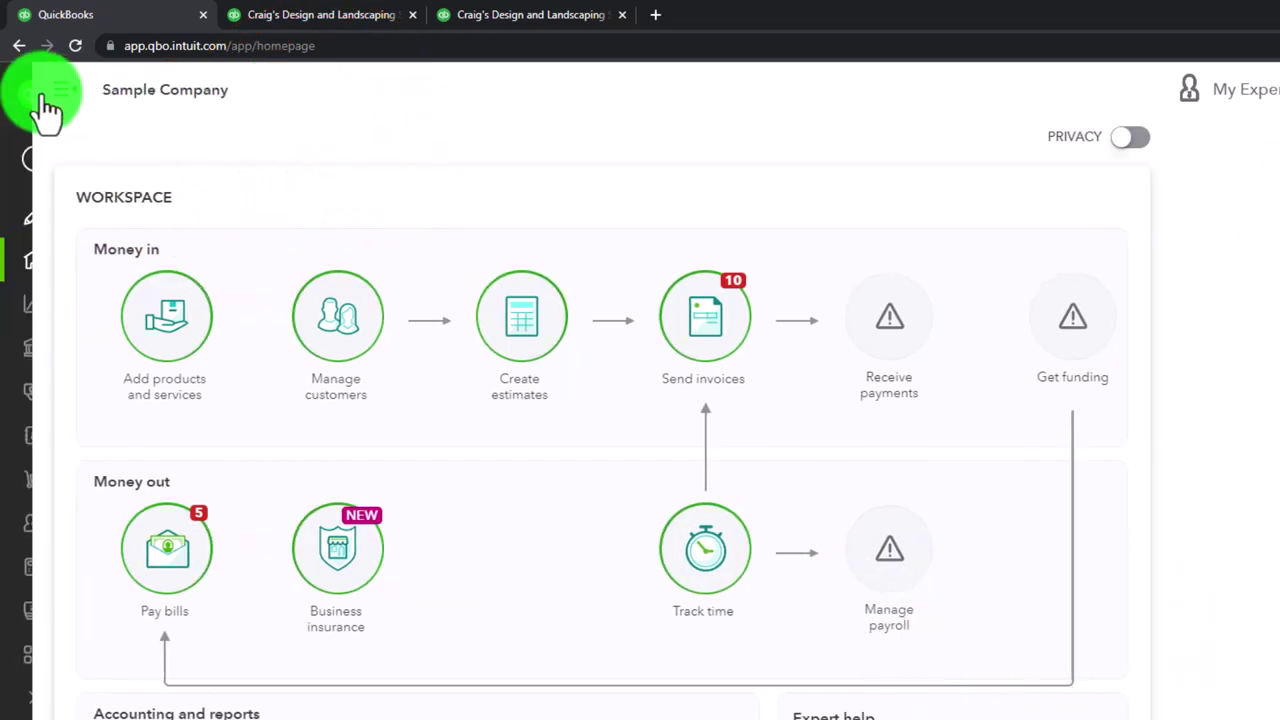
{"action": "key", "text": "ctrl+plus"}
{"action": "key", "text": "ctrl+plus"}
{"action": "key", "text": "ctrl+plus"}
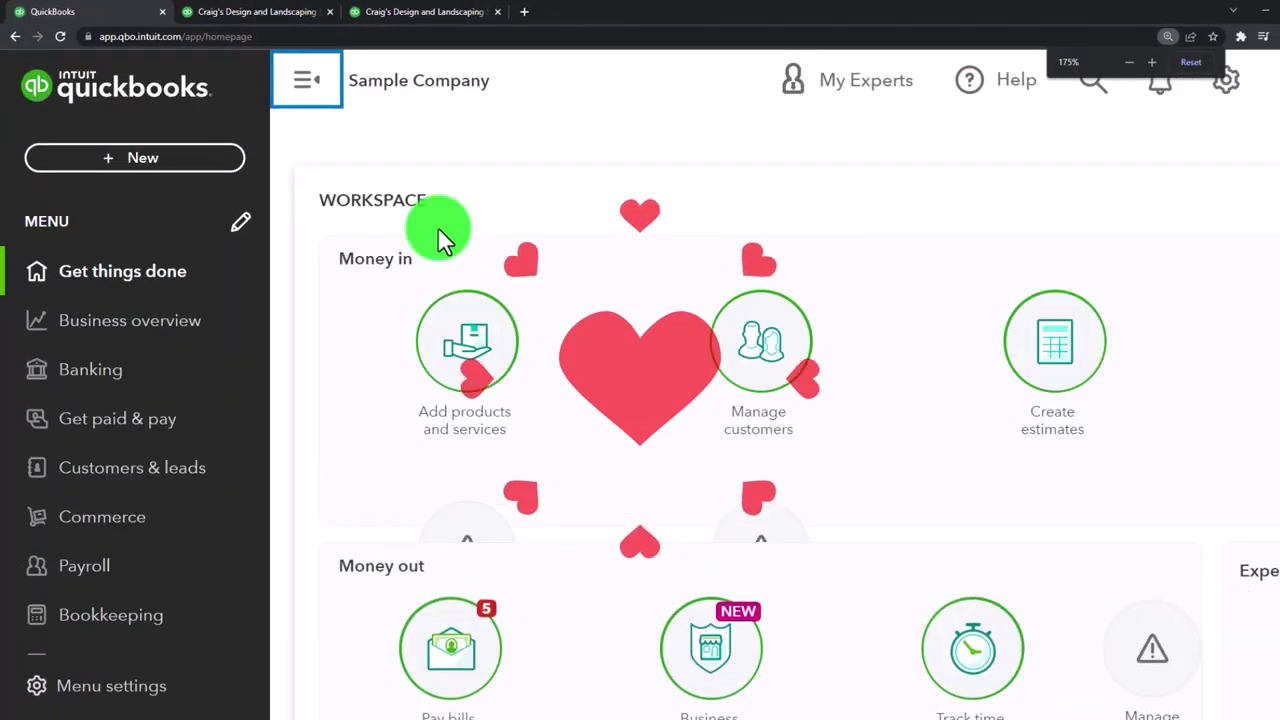
{"action": "key", "text": "ctrl+plus"}
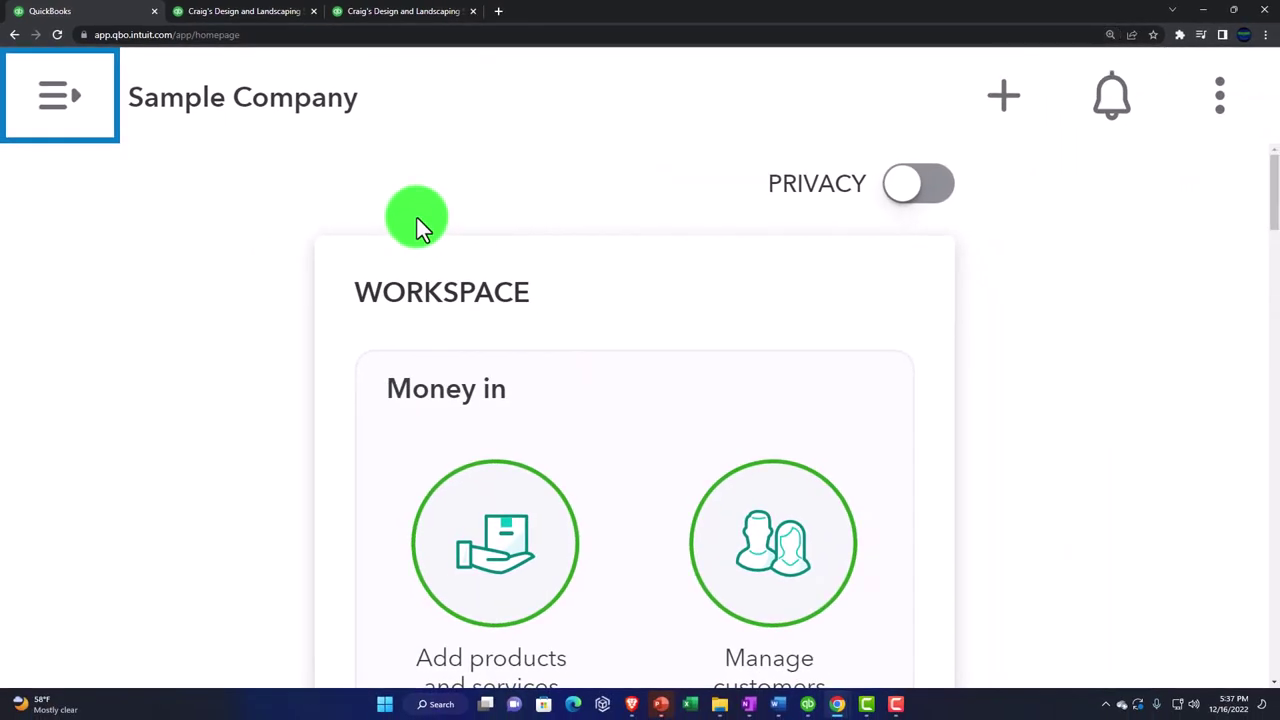
{"action": "key", "text": "ctrl+minus"}
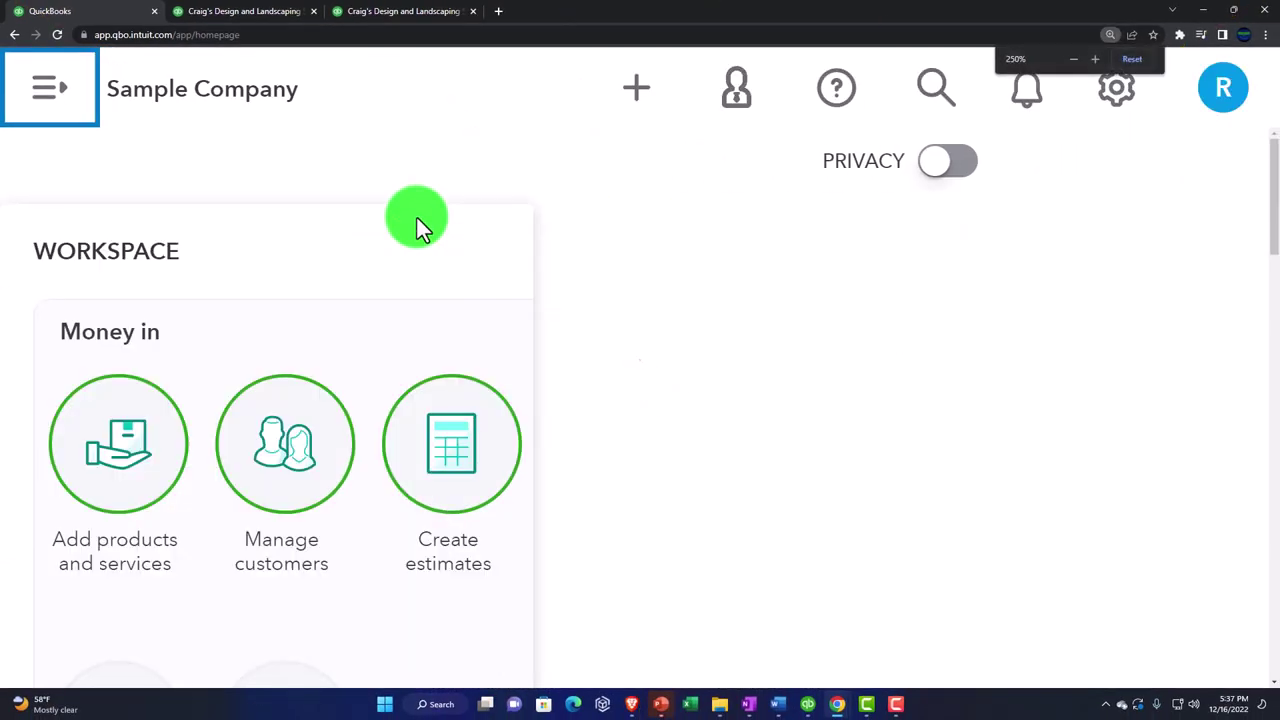
{"action": "key", "text": "ctrl+minus"}
{"action": "key", "text": "ctrl+minus"}
{"action": "key", "text": "ctrl+minus"}
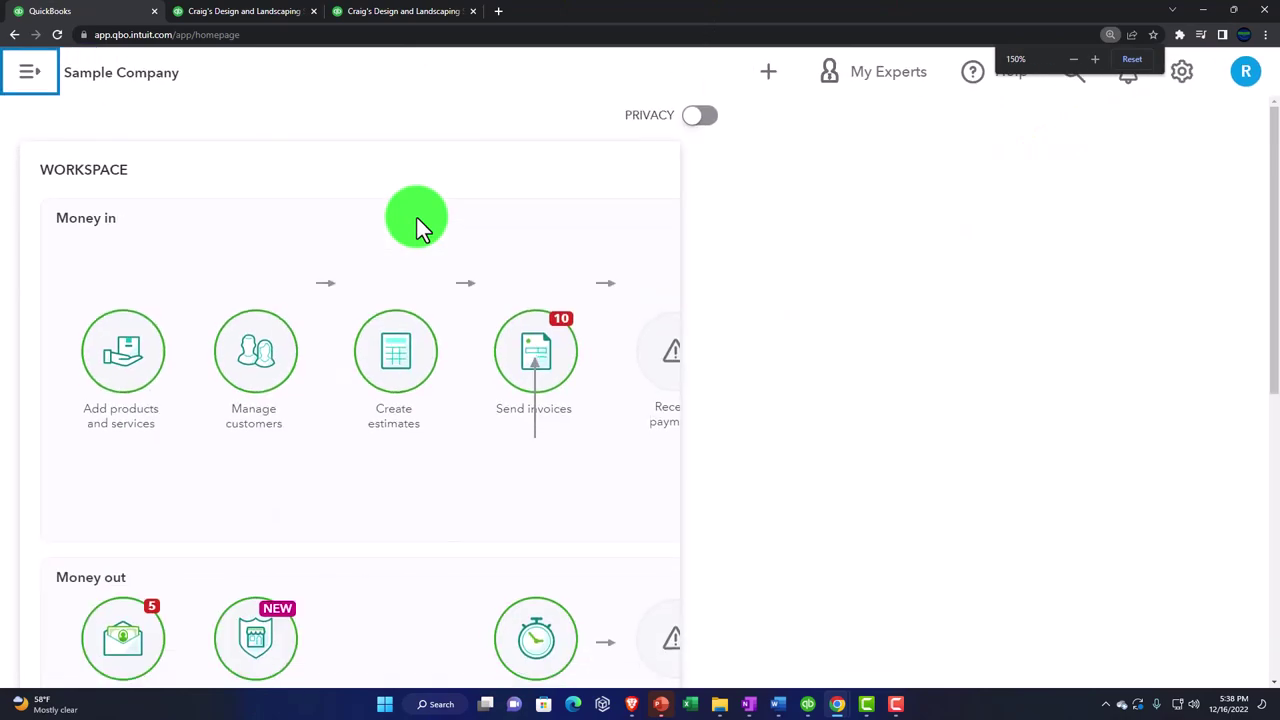
{"action": "key", "text": "ctrl+minus"}
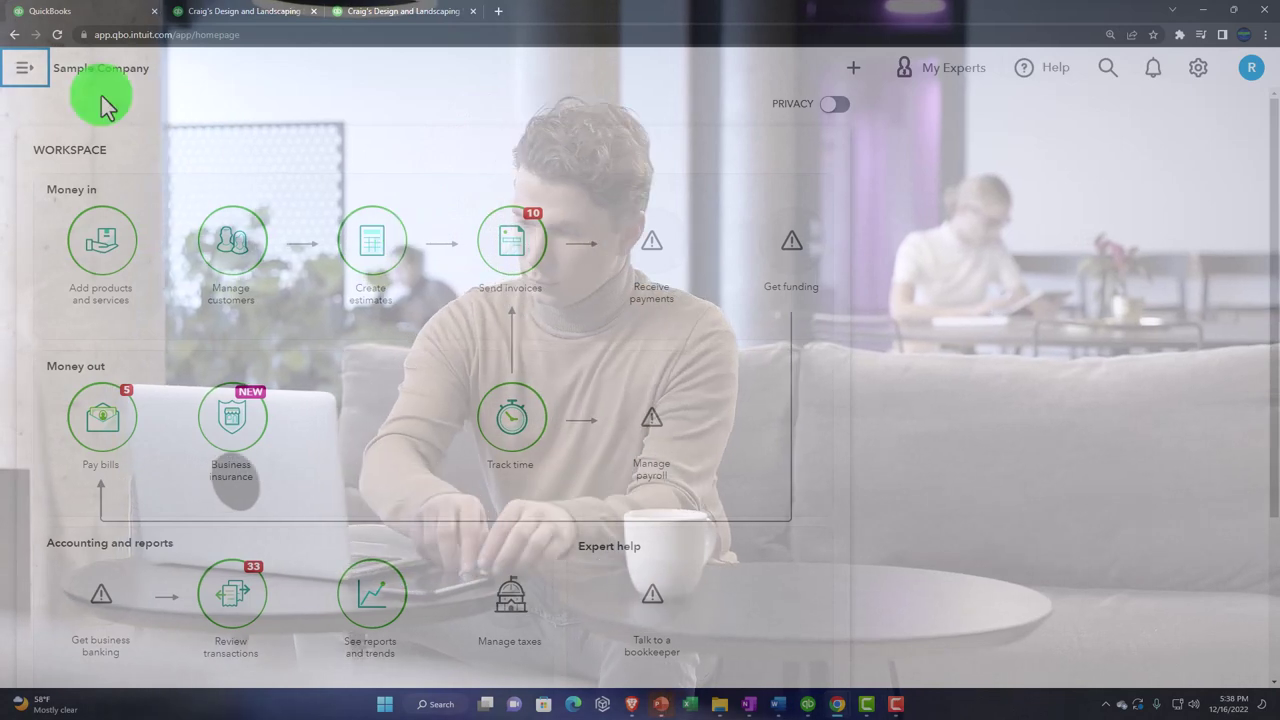
Expand the left navigation menu with the hamburger icon.
{"action": "left_click", "coordinate": [28, 74]}
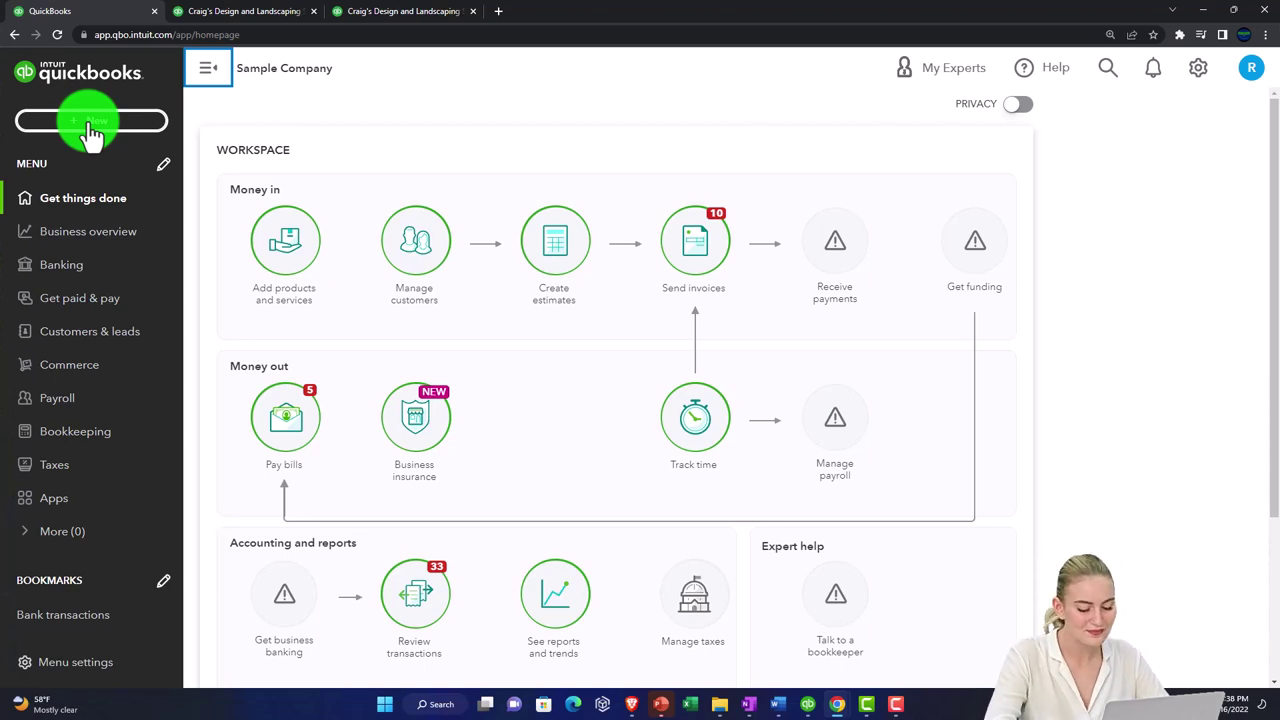
{"action": "left_click", "coordinate": [90, 133]}
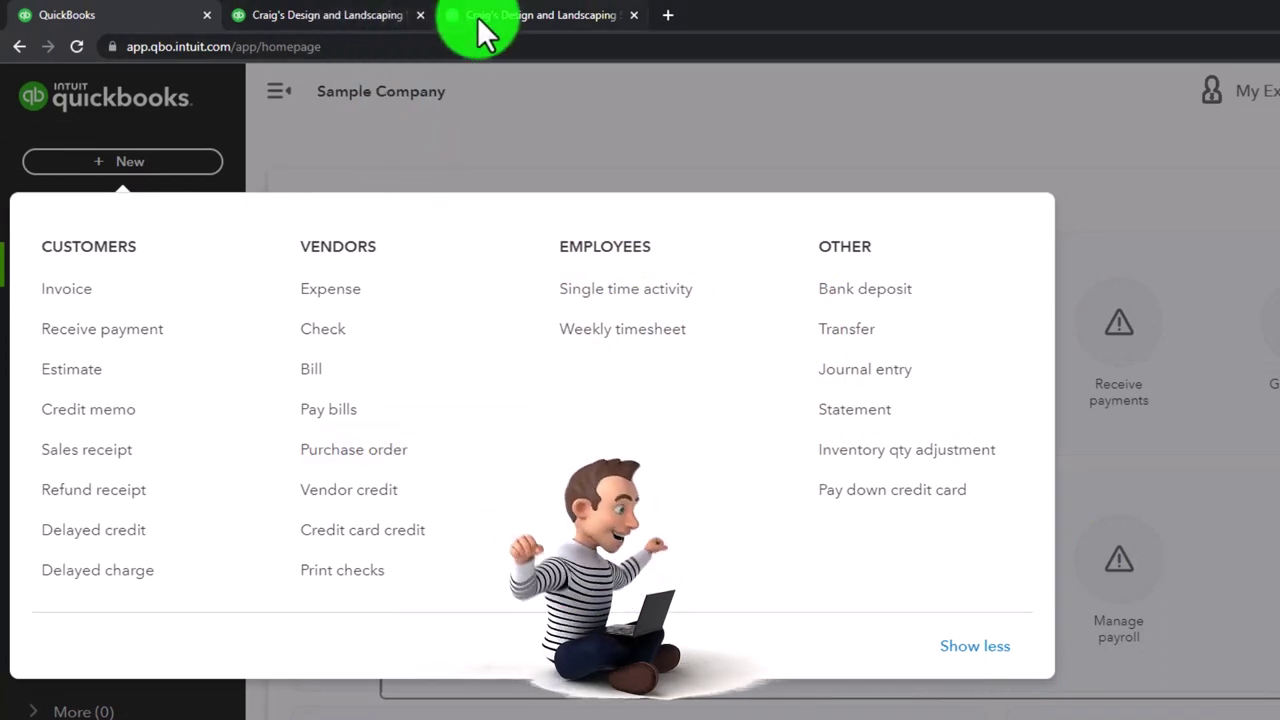
{"action": "mouse_move", "coordinate": [484, 35]}
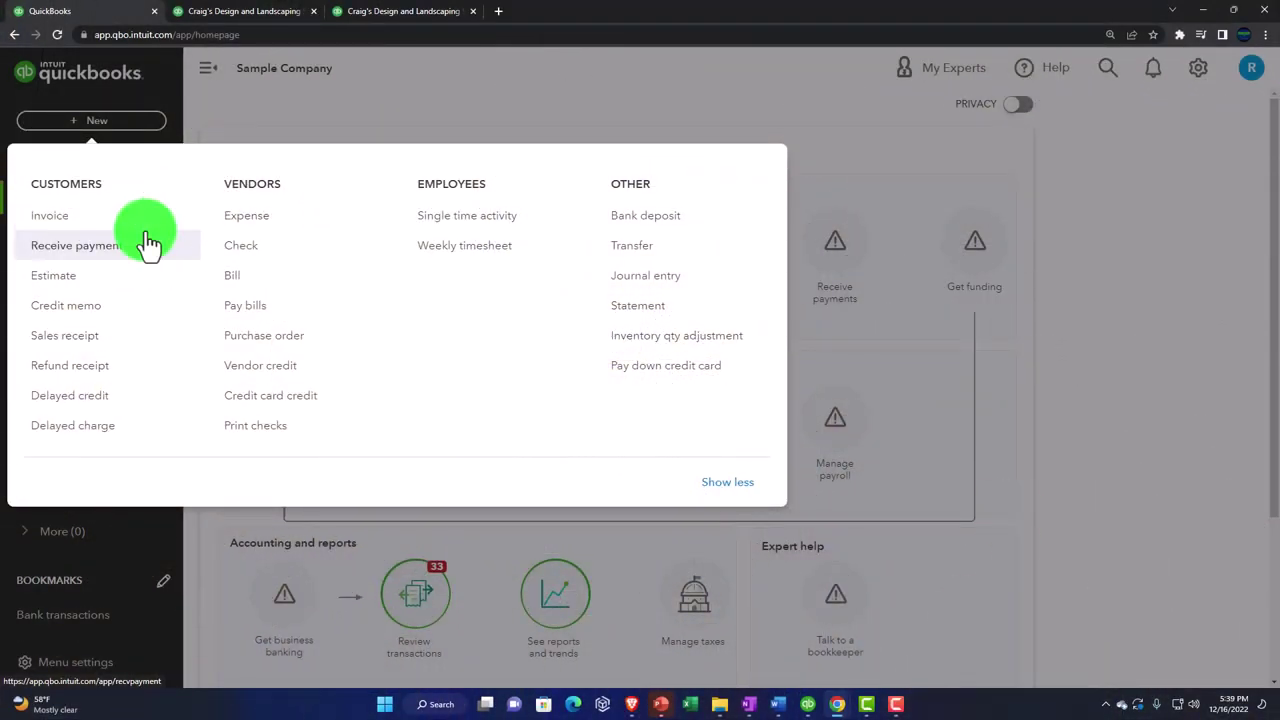
{"action": "left_click", "coordinate": [241, 109]}
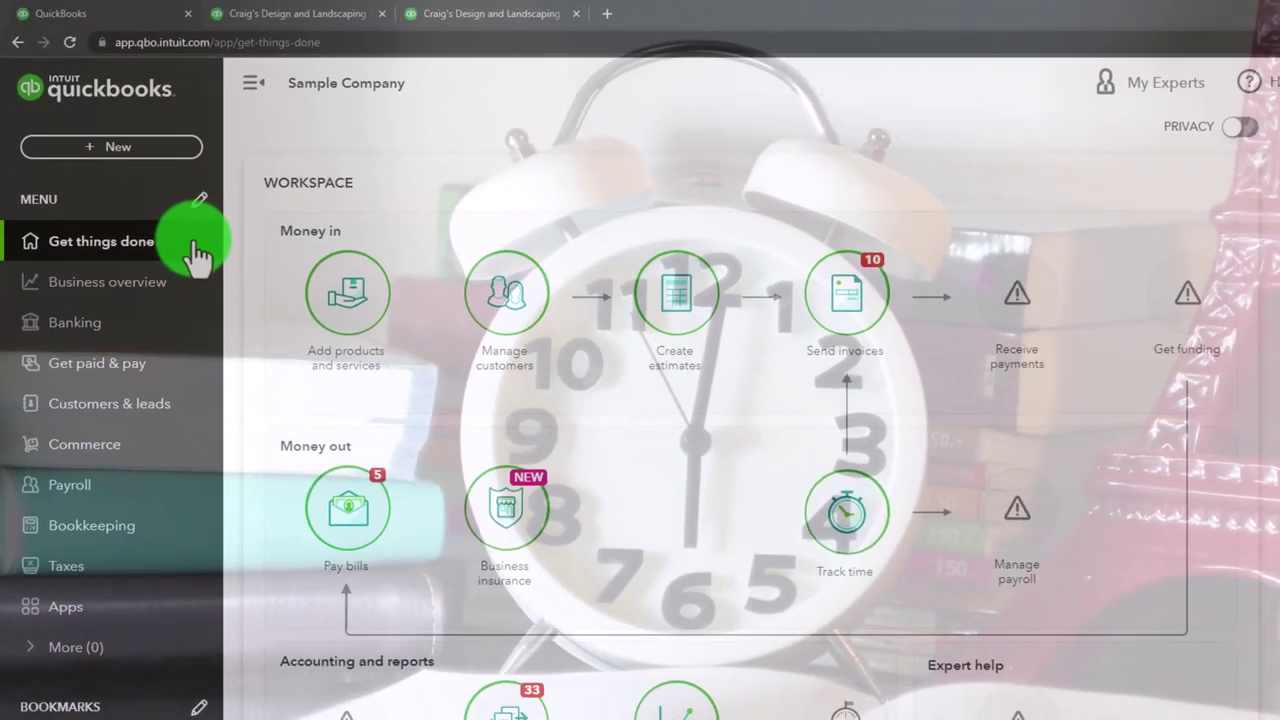
{"action": "left_click", "coordinate": [255, 330]}
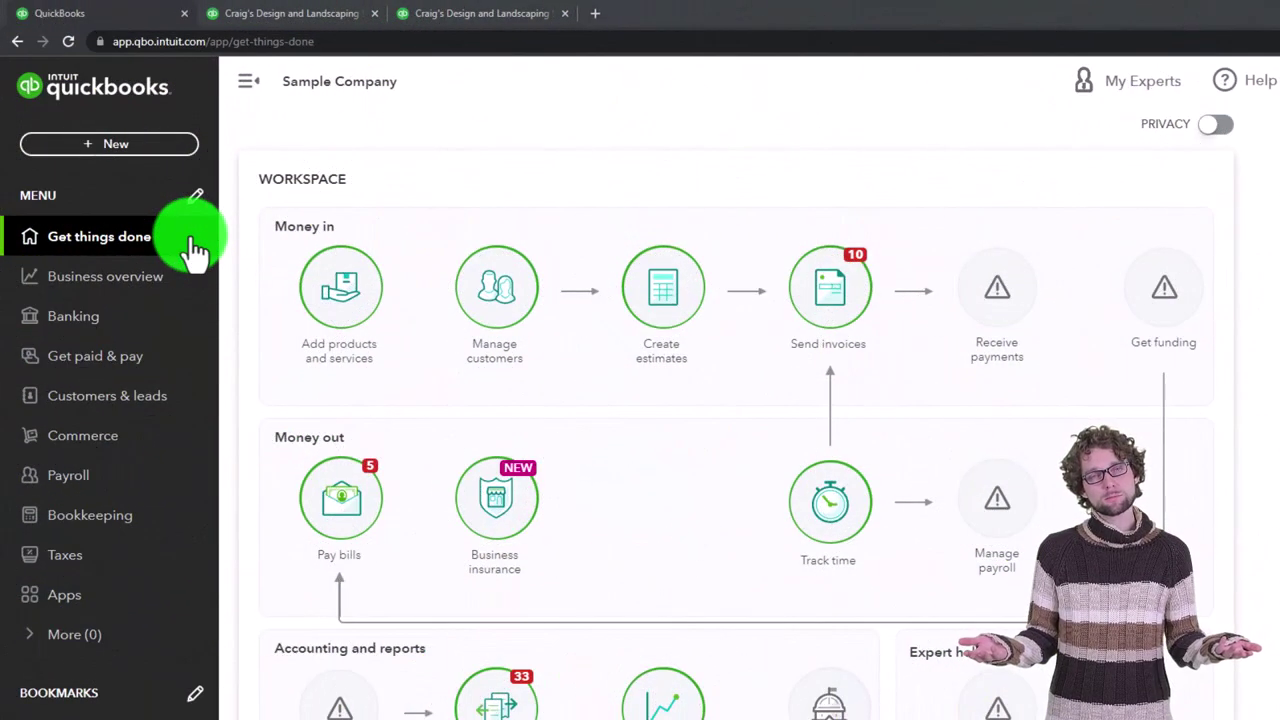
{"action": "left_click", "coordinate": [195, 254]}
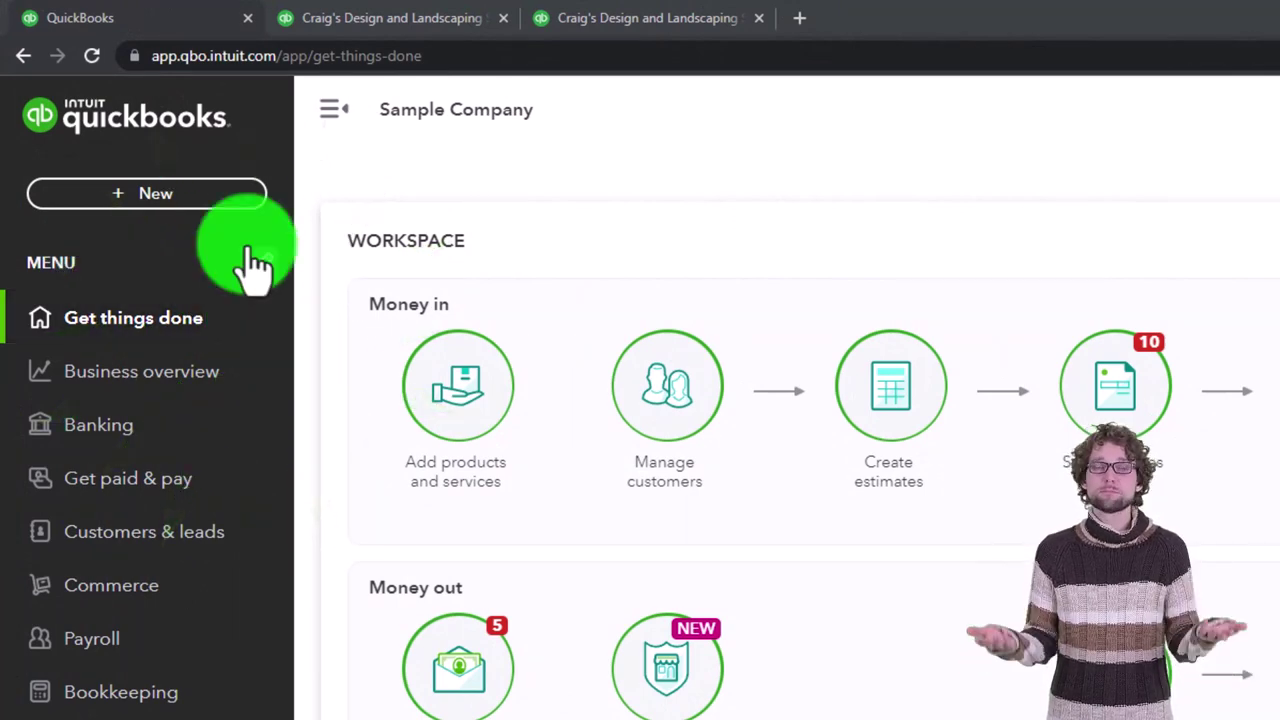
{"action": "left_click", "coordinate": [232, 200]}
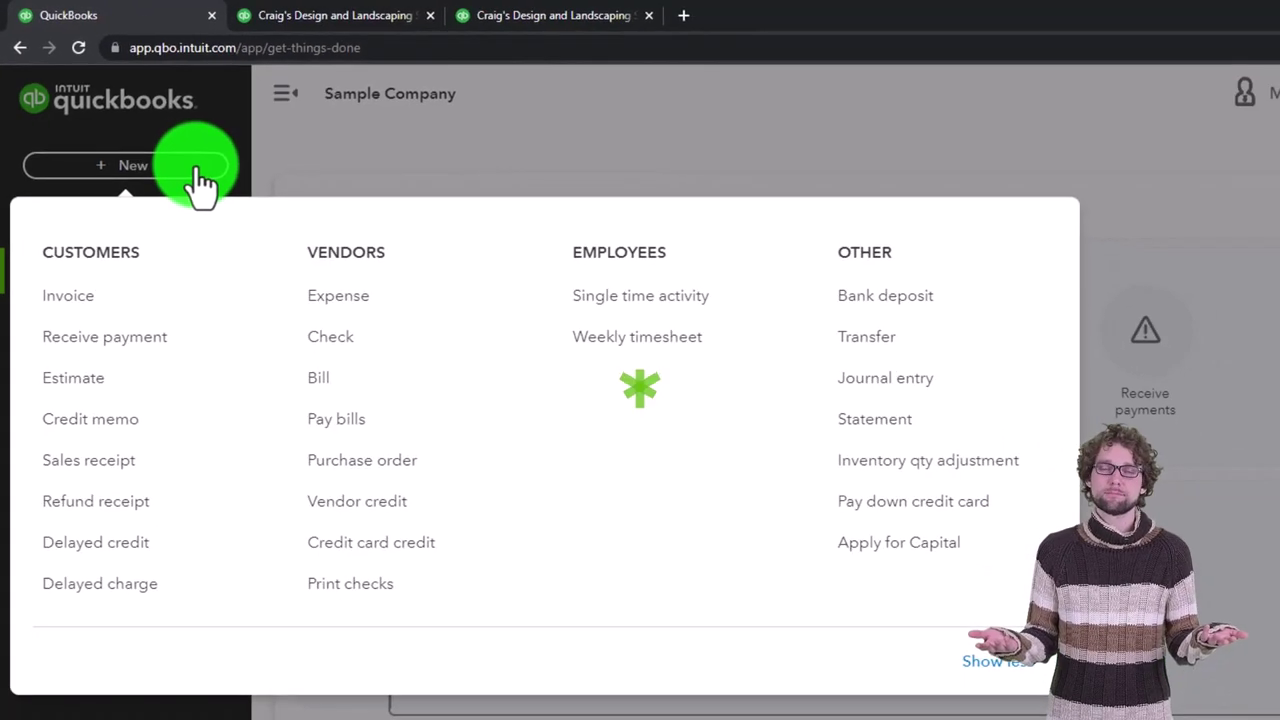
{"action": "left_click", "coordinate": [394, 136]}
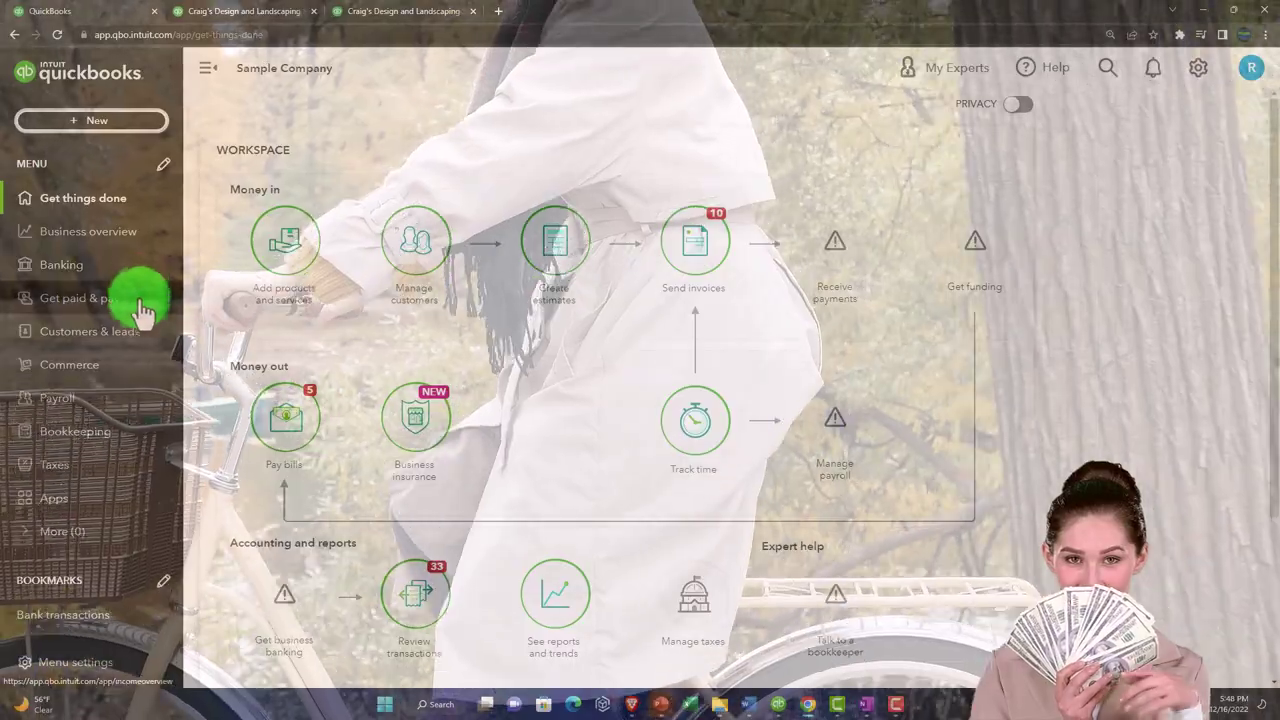
{"action": "left_click", "coordinate": [143, 331]}
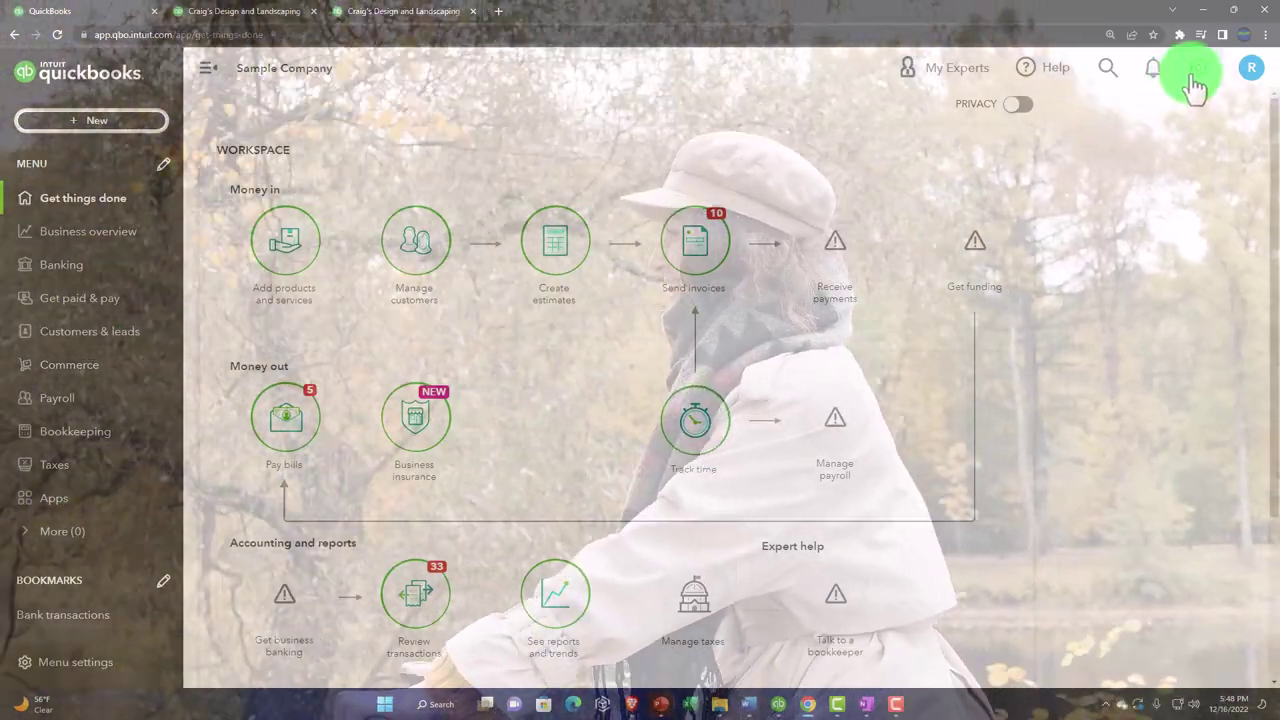
{"action": "left_click", "coordinate": [1195, 76]}
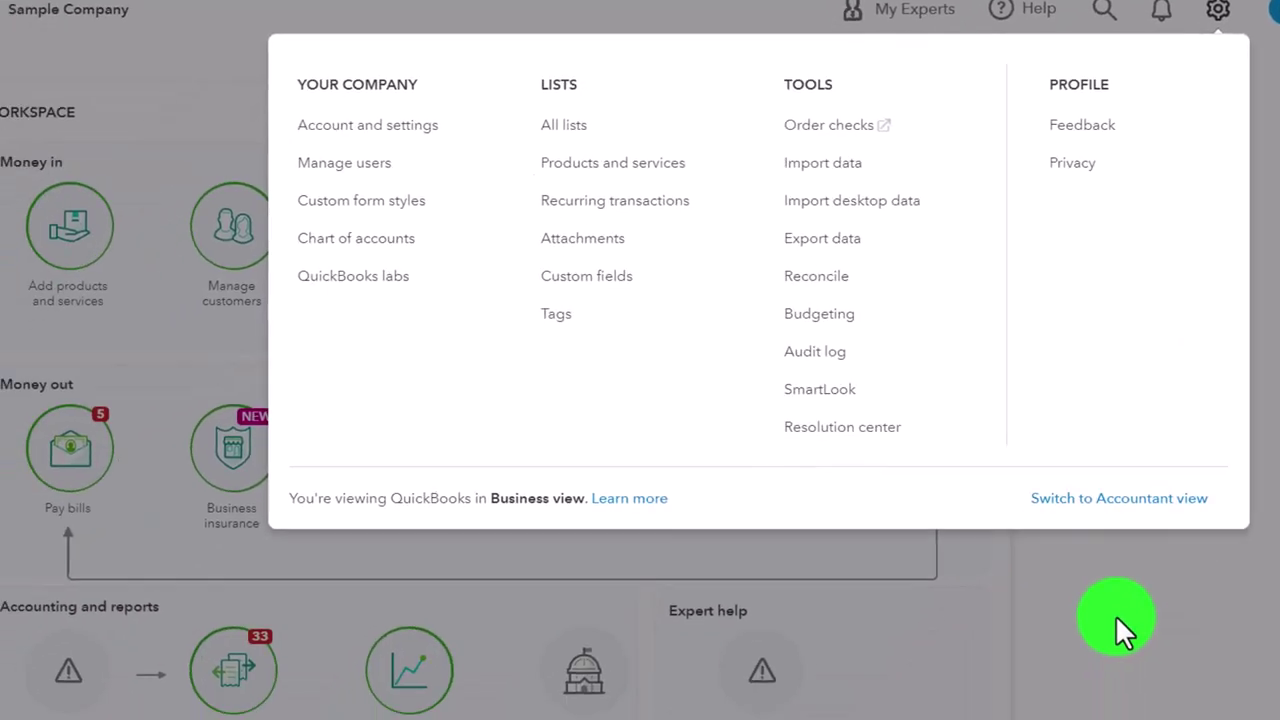
{"action": "left_click", "coordinate": [1139, 565]}
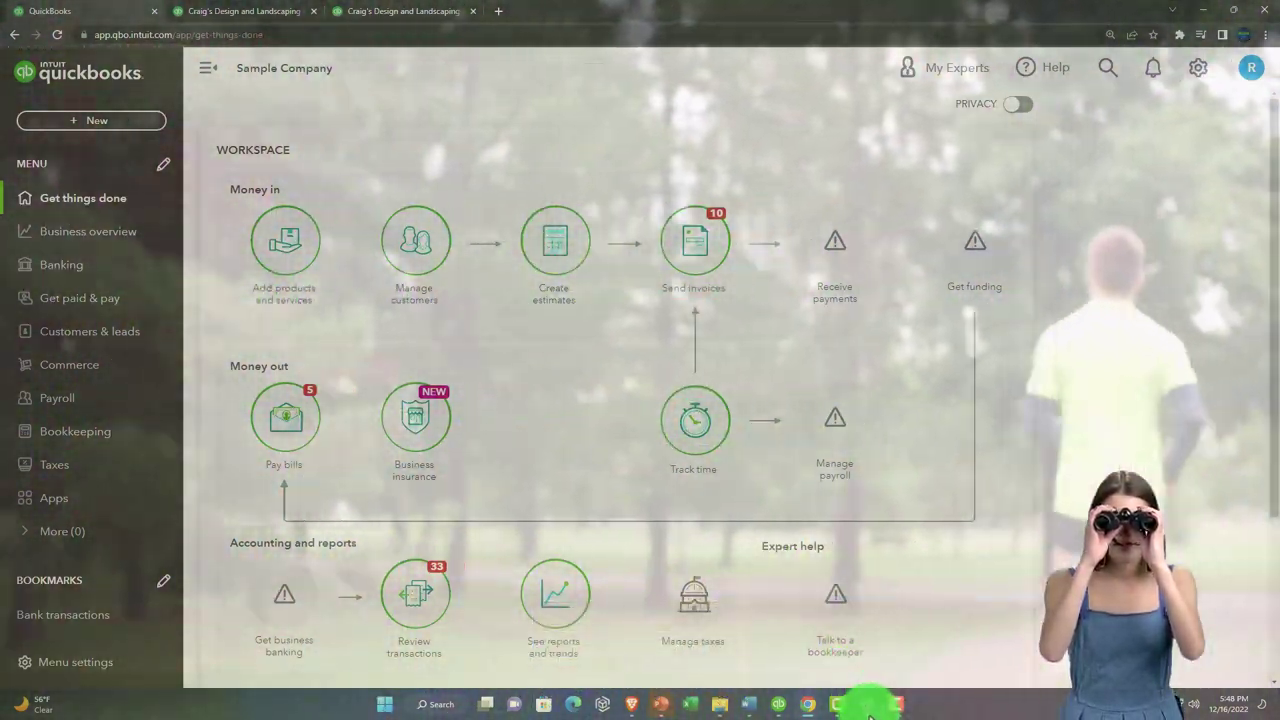
{"action": "left_click", "coordinate": [866, 704]}
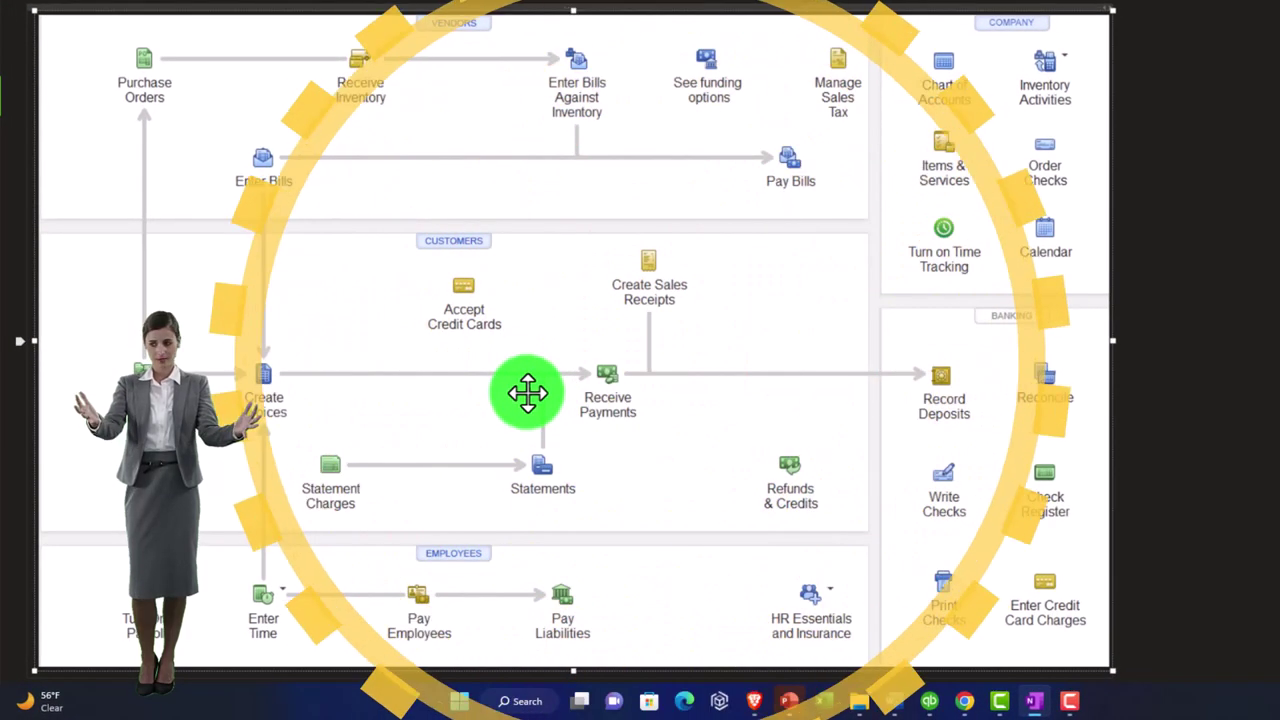
{"action": "scroll", "coordinate": [527, 392], "scroll_direction": "up", "scroll_amount": 1}
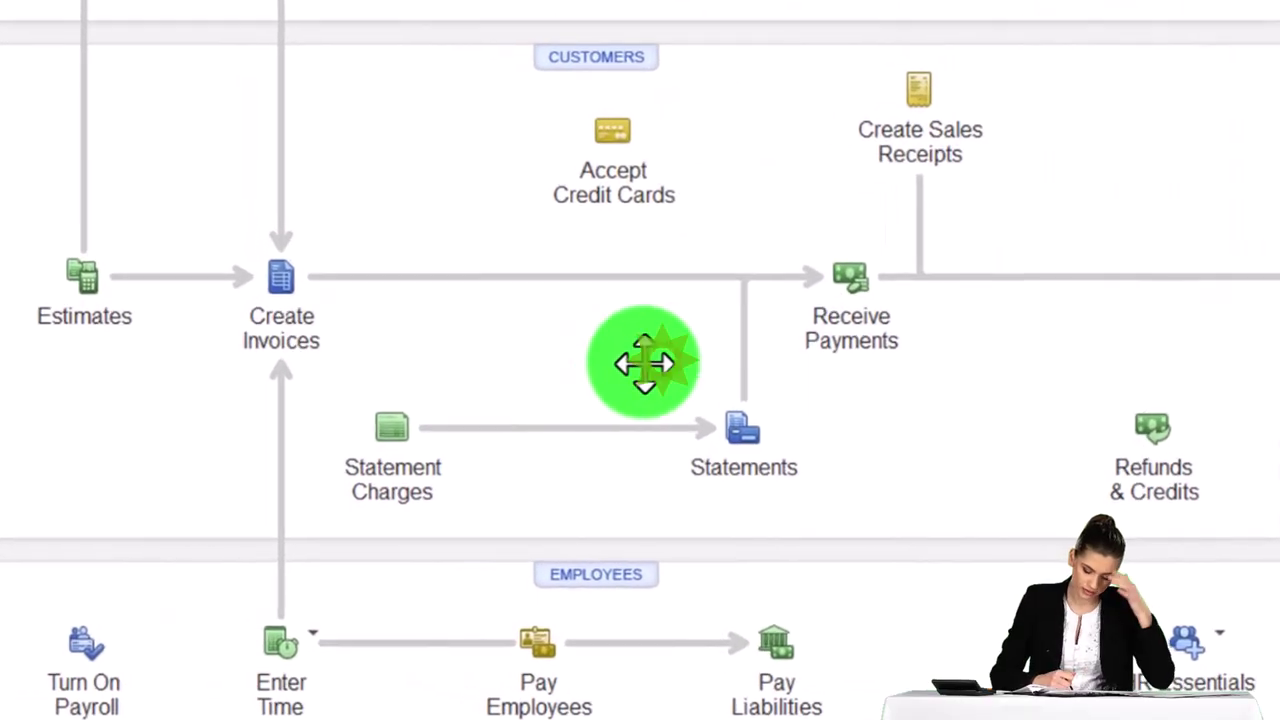
{"action": "left_click", "coordinate": [483, 473]}
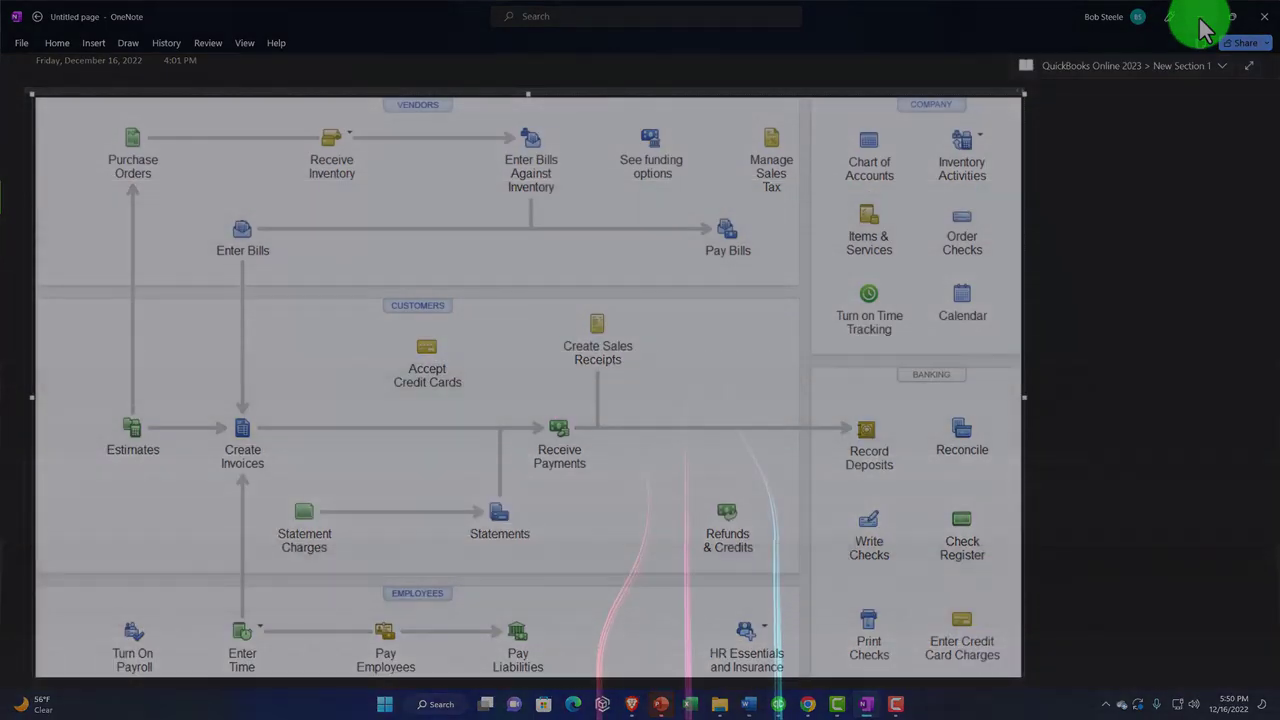
Return to the QuickBooks tab and show the + New menu of Customers, Vendors, Employees and Other.
{"action": "left_click", "coordinate": [1203, 22]}
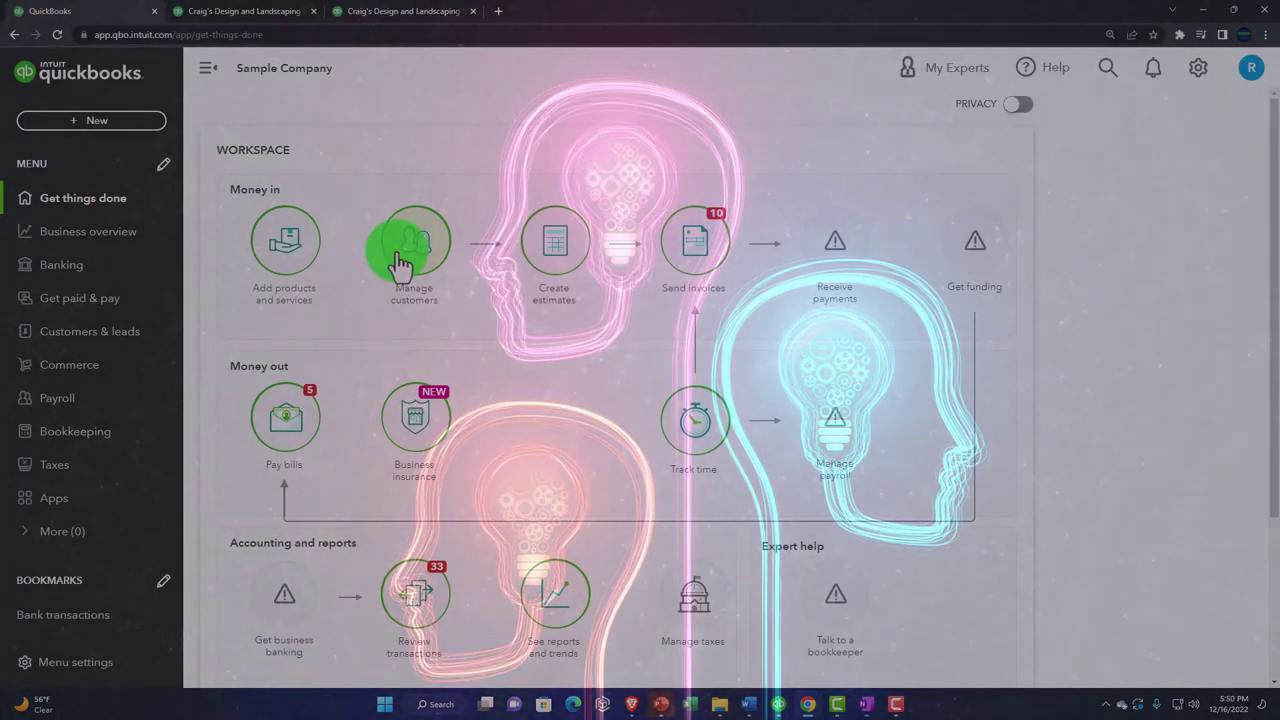
{"action": "left_click", "coordinate": [100, 122]}
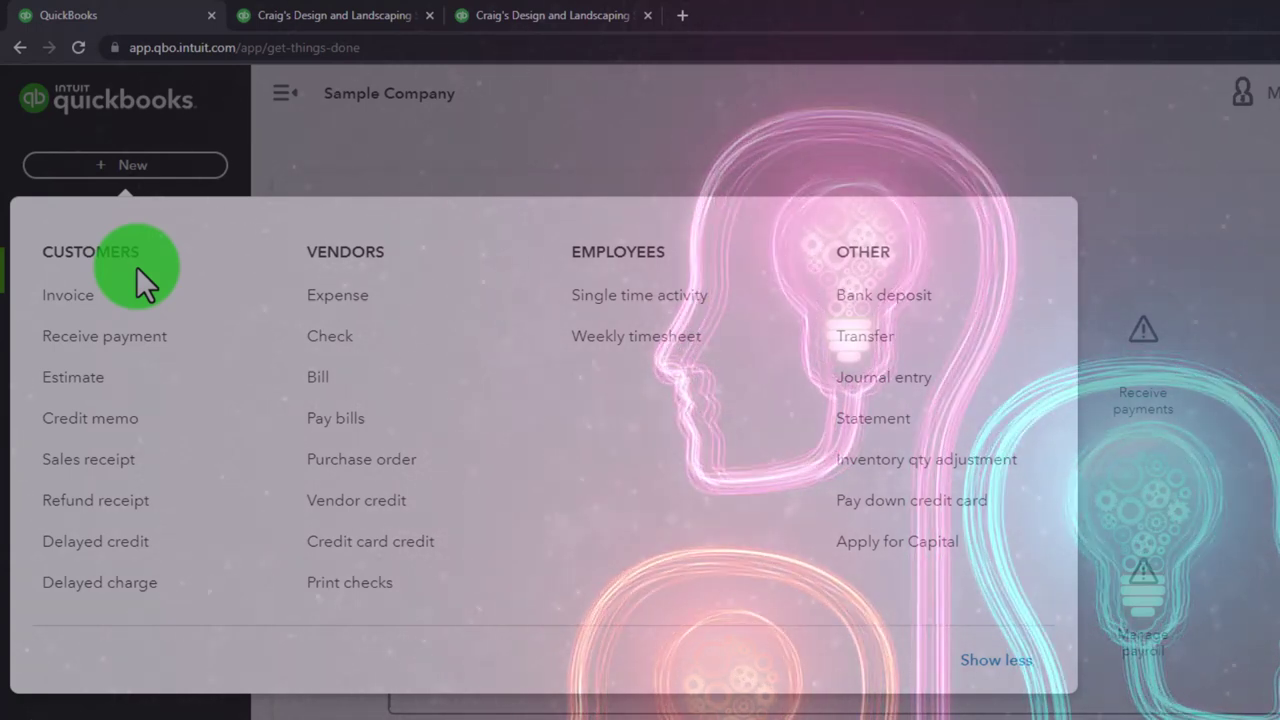
{"action": "left_click", "coordinate": [136, 266]}
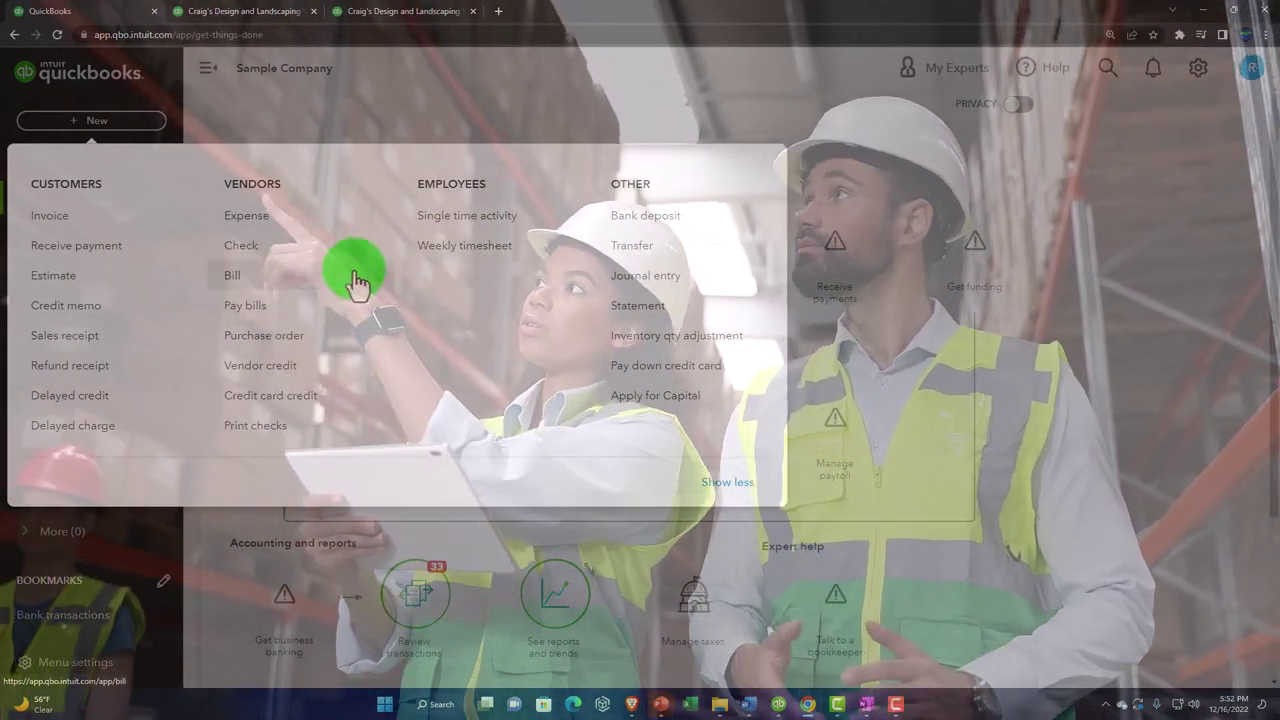
{"action": "left_click", "coordinate": [400, 175]}
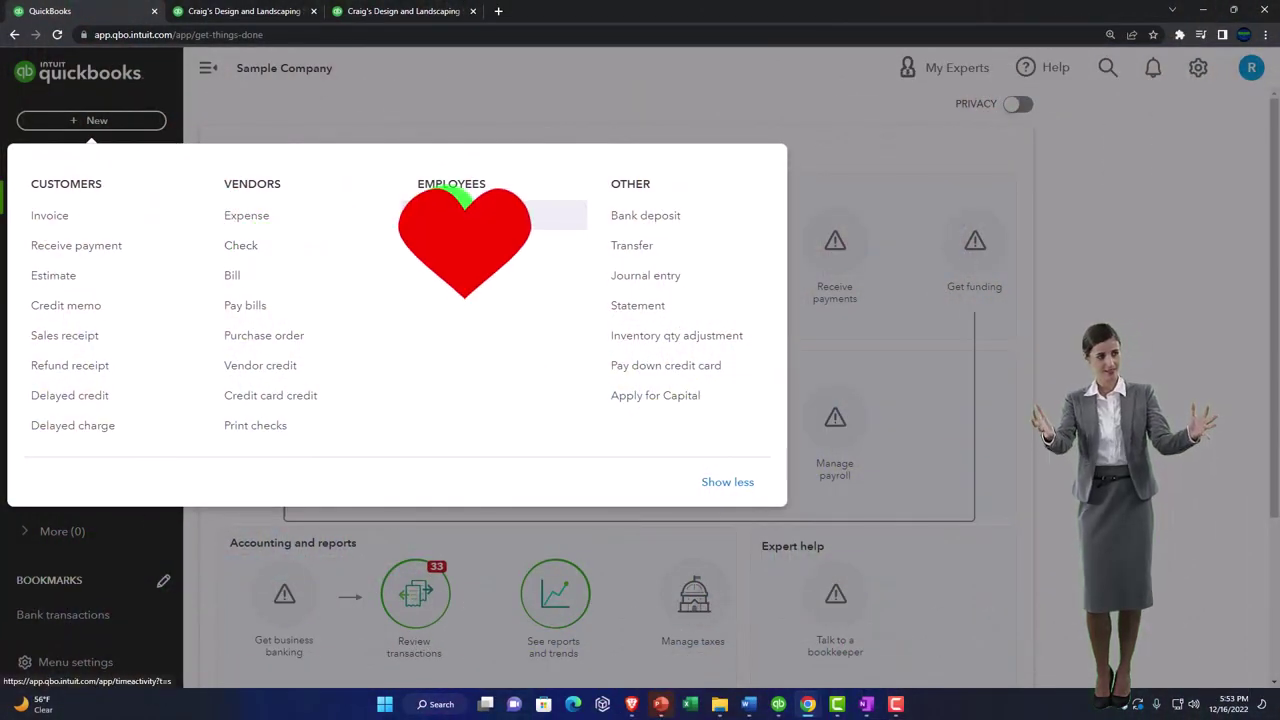
Close the New list and open the gear settings menu with Your Company, Lists, Tools and Profile.
{"action": "left_click", "coordinate": [429, 104]}
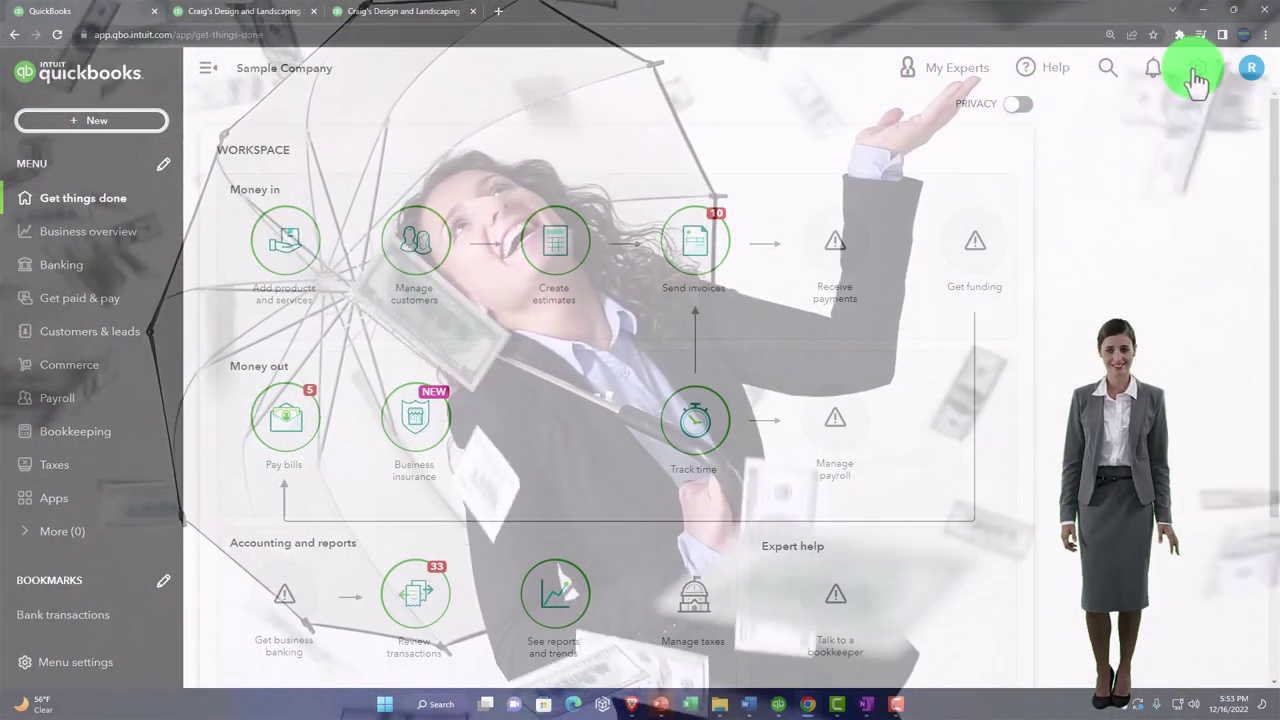
{"action": "left_click", "coordinate": [1195, 72]}
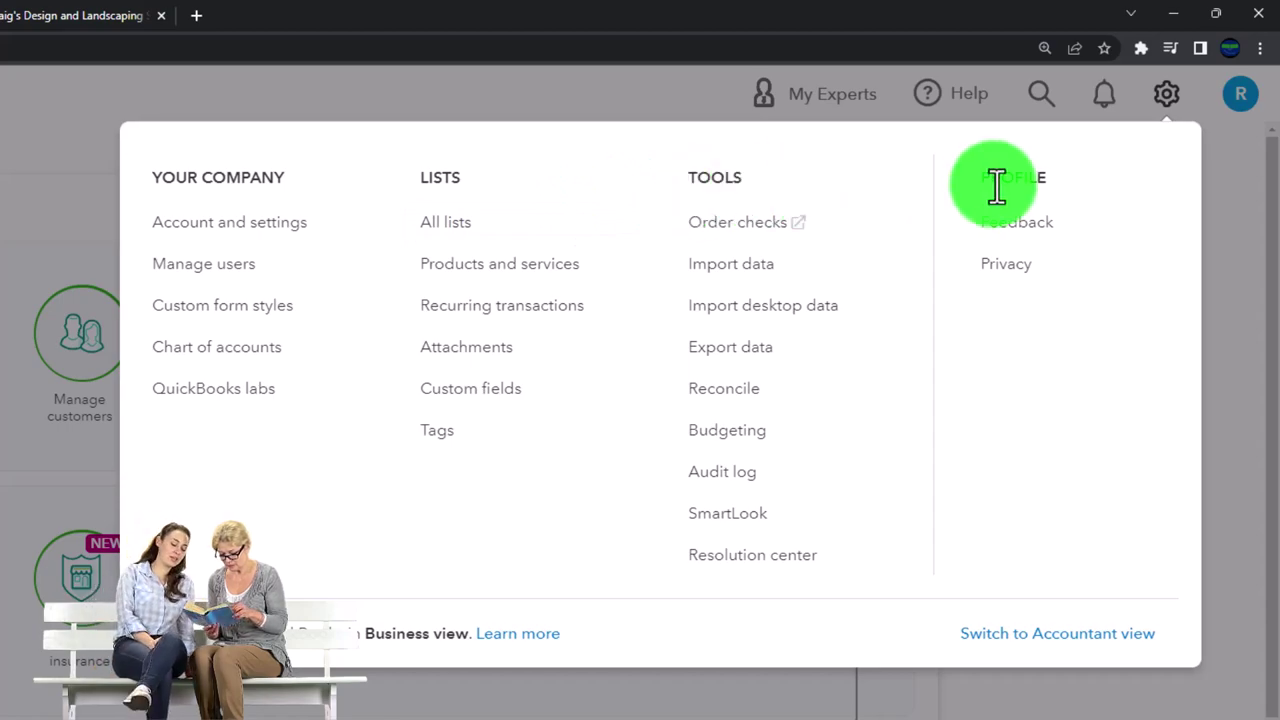
{"action": "left_click", "coordinate": [600, 110]}
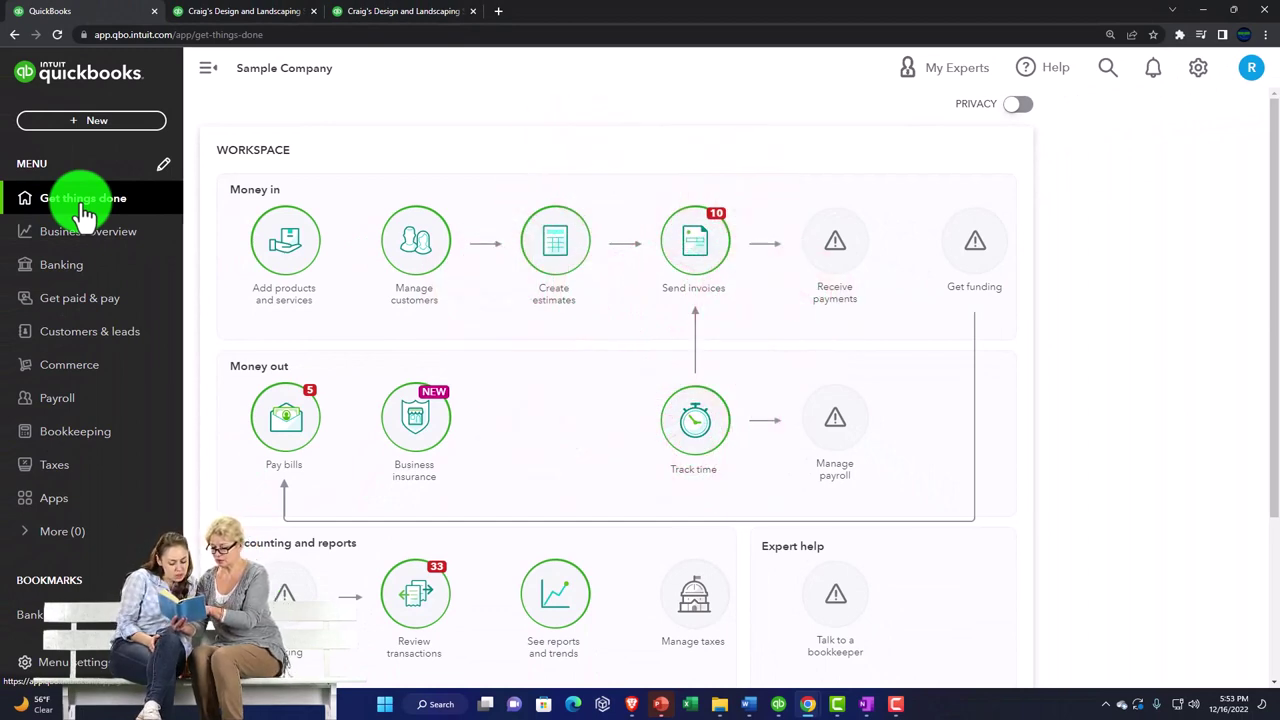
{"action": "left_click", "coordinate": [1198, 67]}
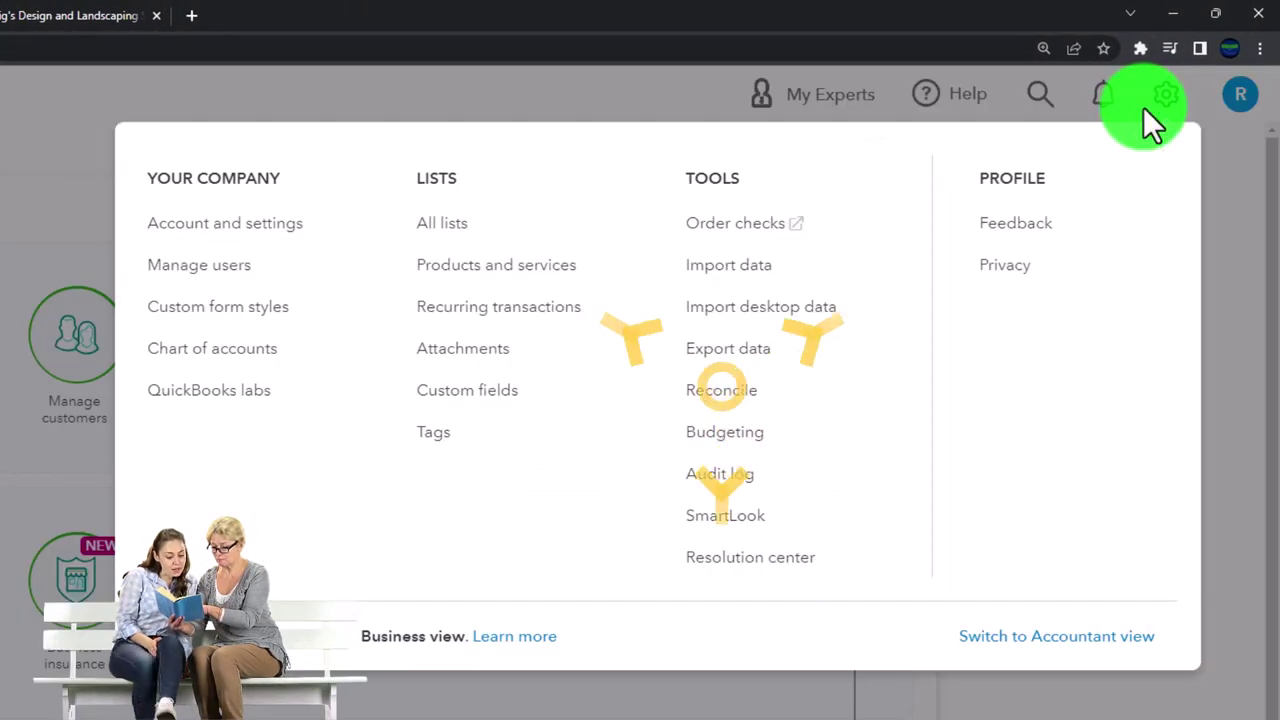
Dismiss the gear menu and scroll through the Get things done workspace's Money in tasks.
{"action": "left_click", "coordinate": [1150, 112]}
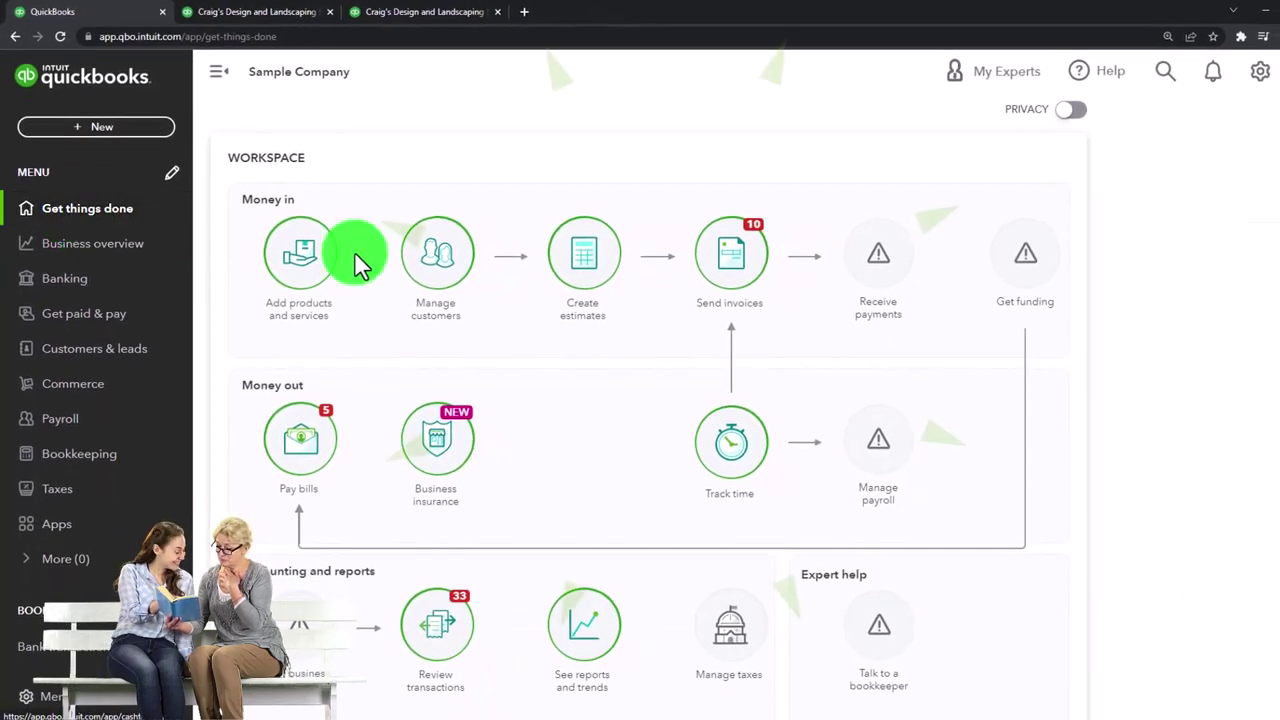
{"action": "scroll", "coordinate": [480, 300], "scroll_direction": "down", "scroll_amount": 3}
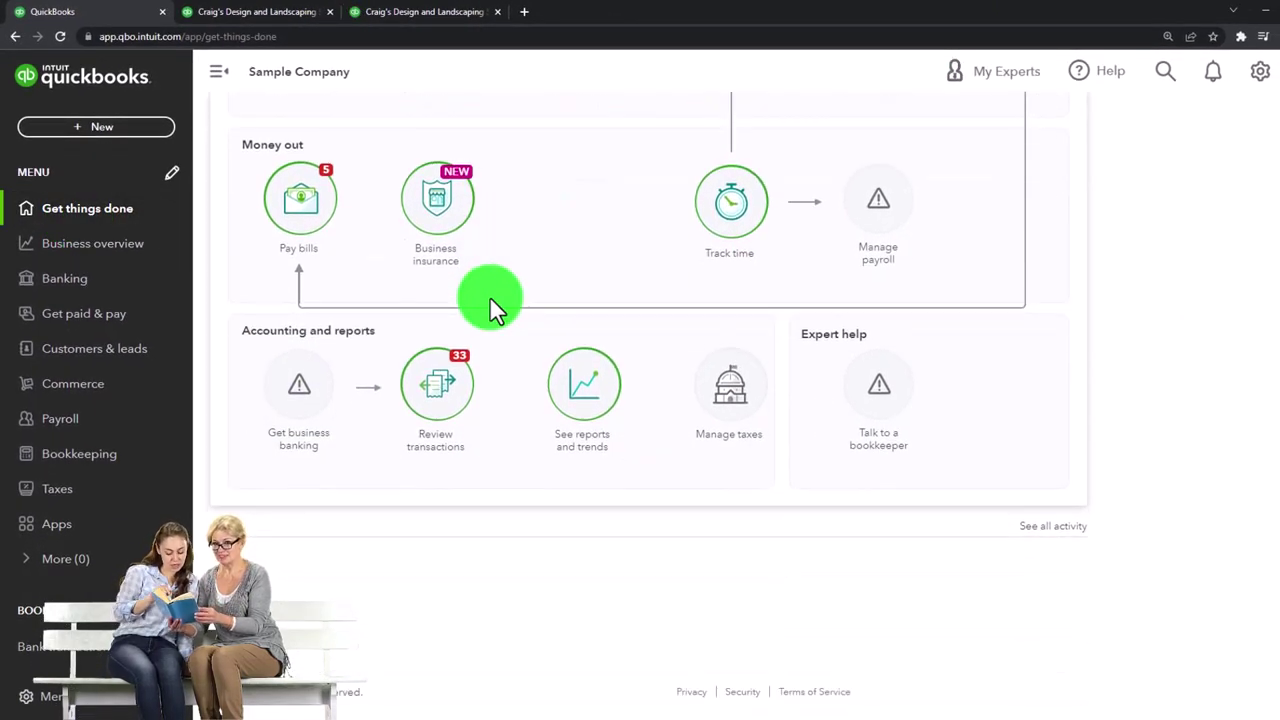
{"action": "scroll", "coordinate": [490, 300], "scroll_direction": "up", "scroll_amount": 3}
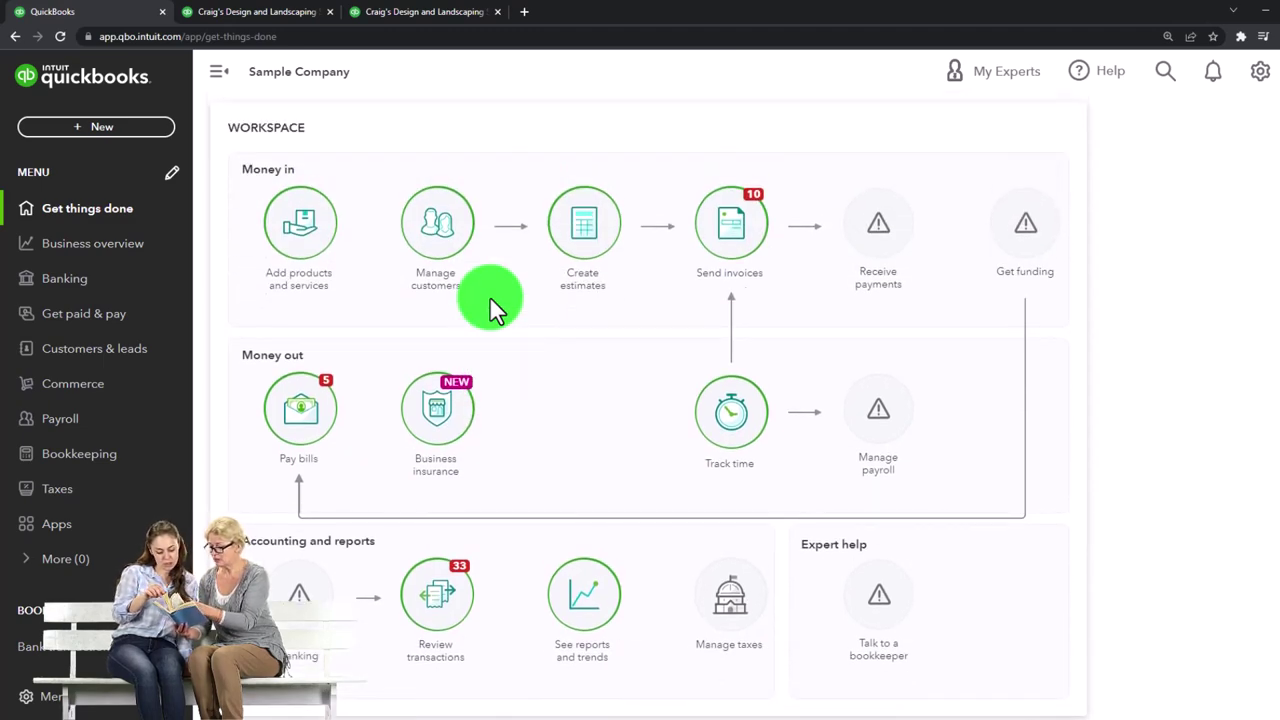
{"action": "left_click", "coordinate": [489, 296]}
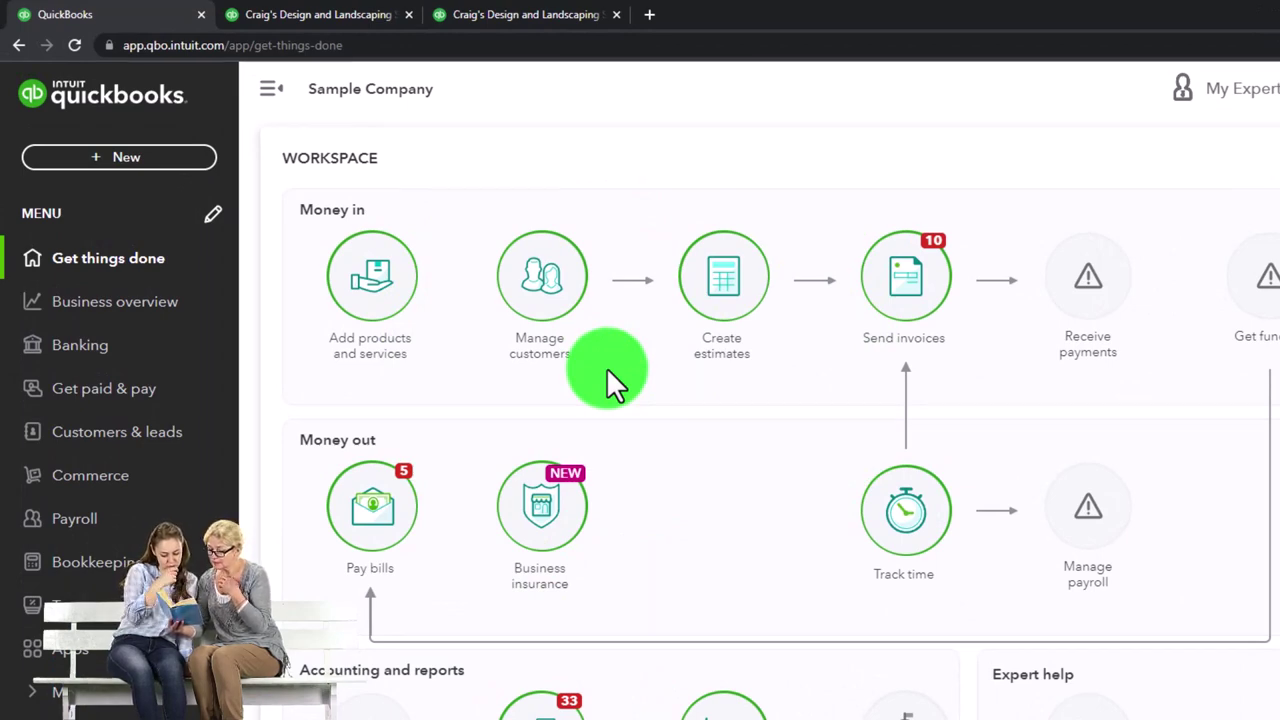
Open the Business overview dashboard and scroll through it.
{"action": "left_click", "coordinate": [112, 302]}
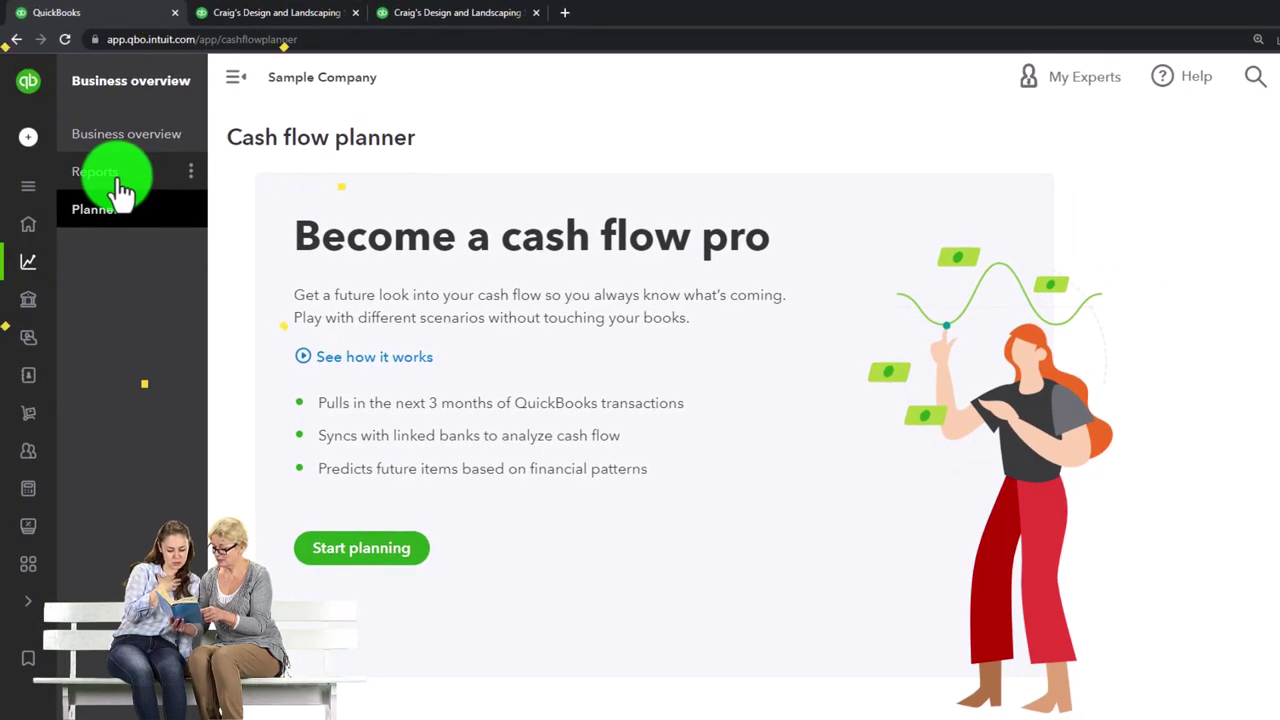
{"action": "mouse_move", "coordinate": [25, 265]}
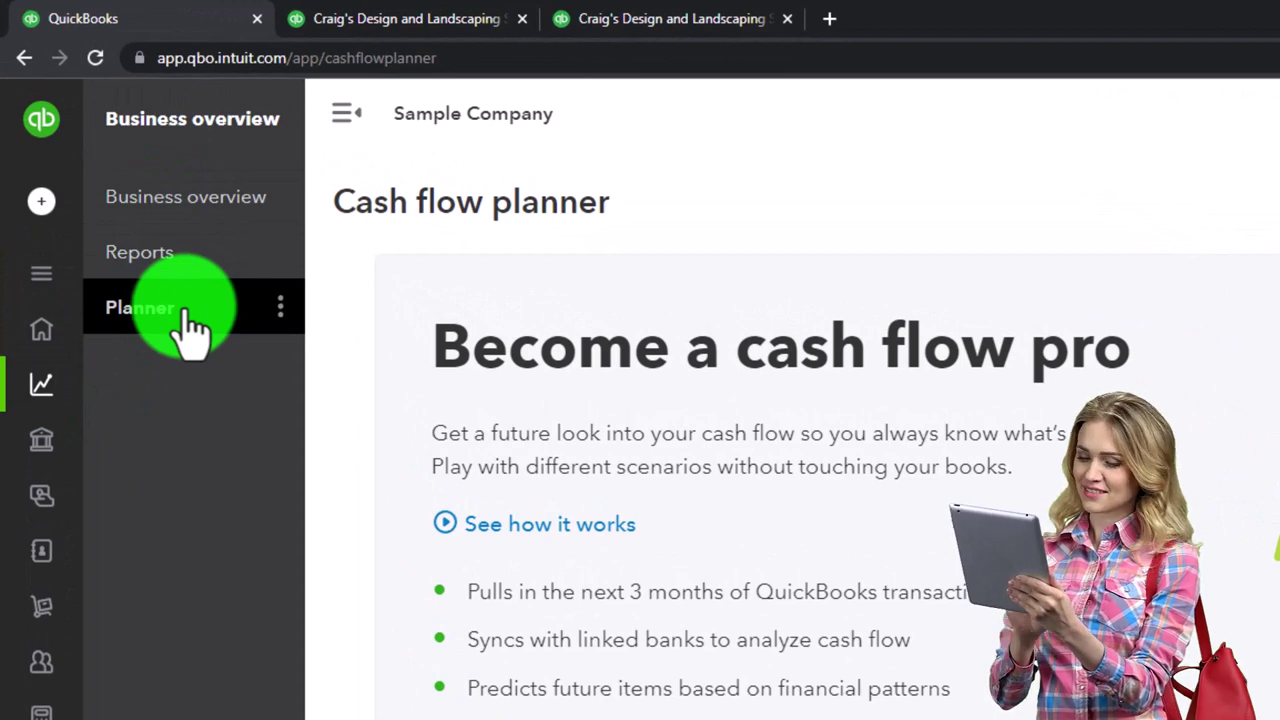
{"action": "left_click", "coordinate": [167, 197]}
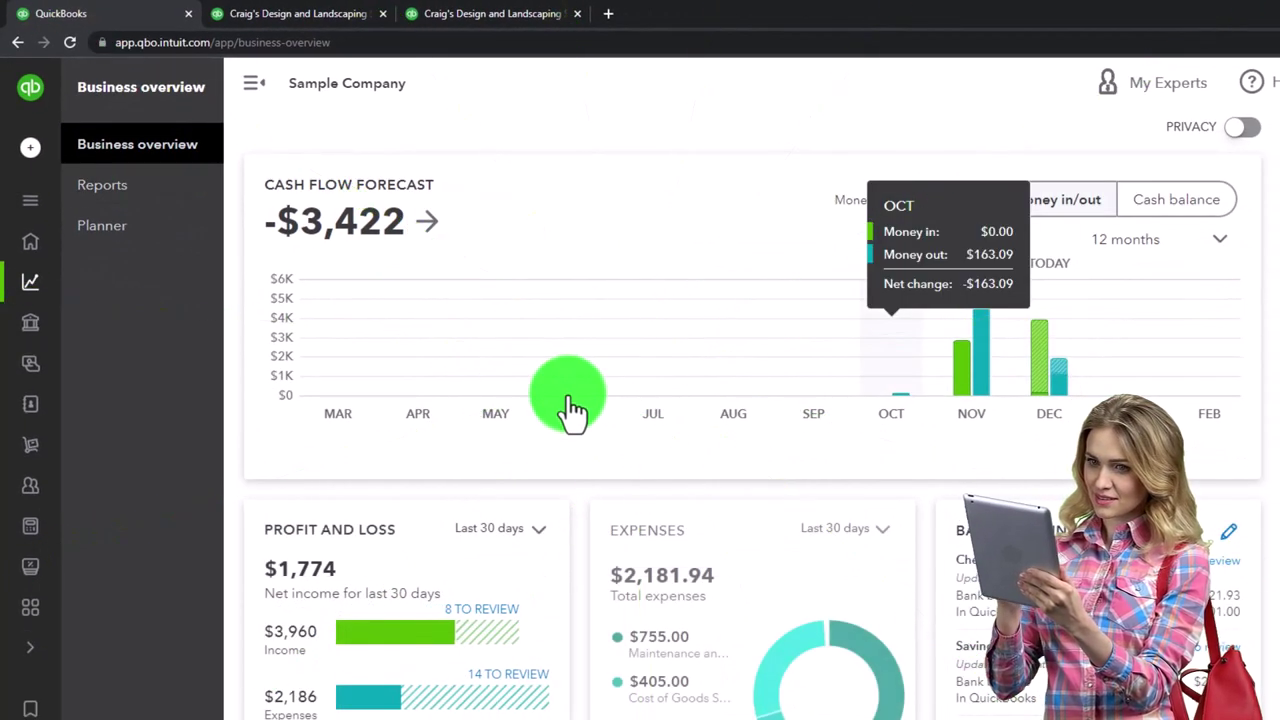
{"action": "scroll", "coordinate": [566, 409], "scroll_direction": "down", "scroll_amount": 4}
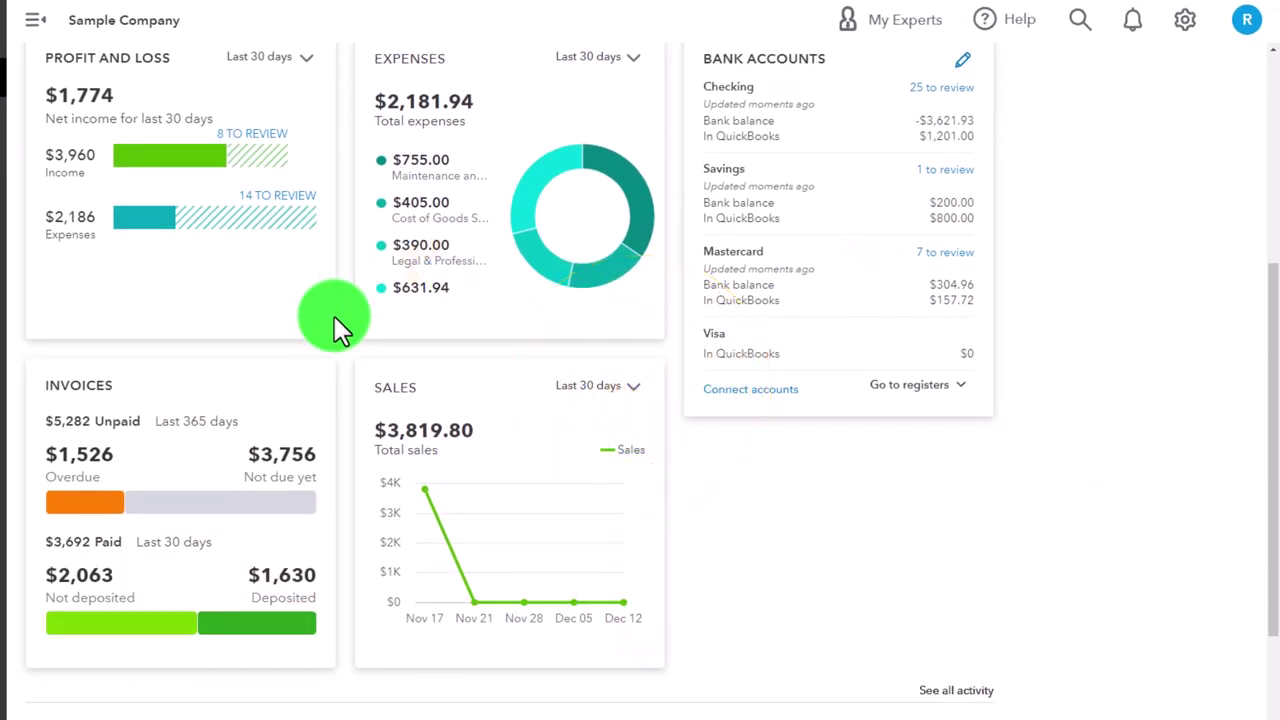
{"action": "scroll", "coordinate": [334, 316], "scroll_direction": "up", "scroll_amount": 3}
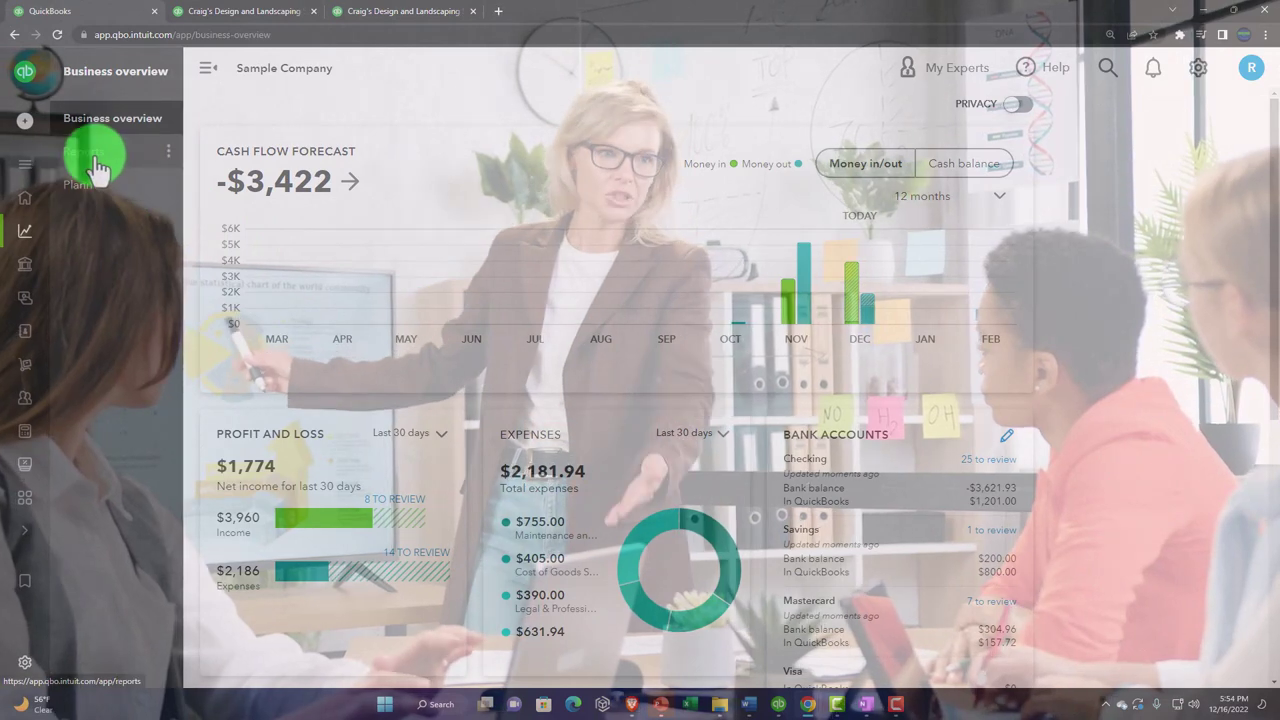
View the Reports list, then the Cash flow planner page.
{"action": "left_click", "coordinate": [95, 160]}
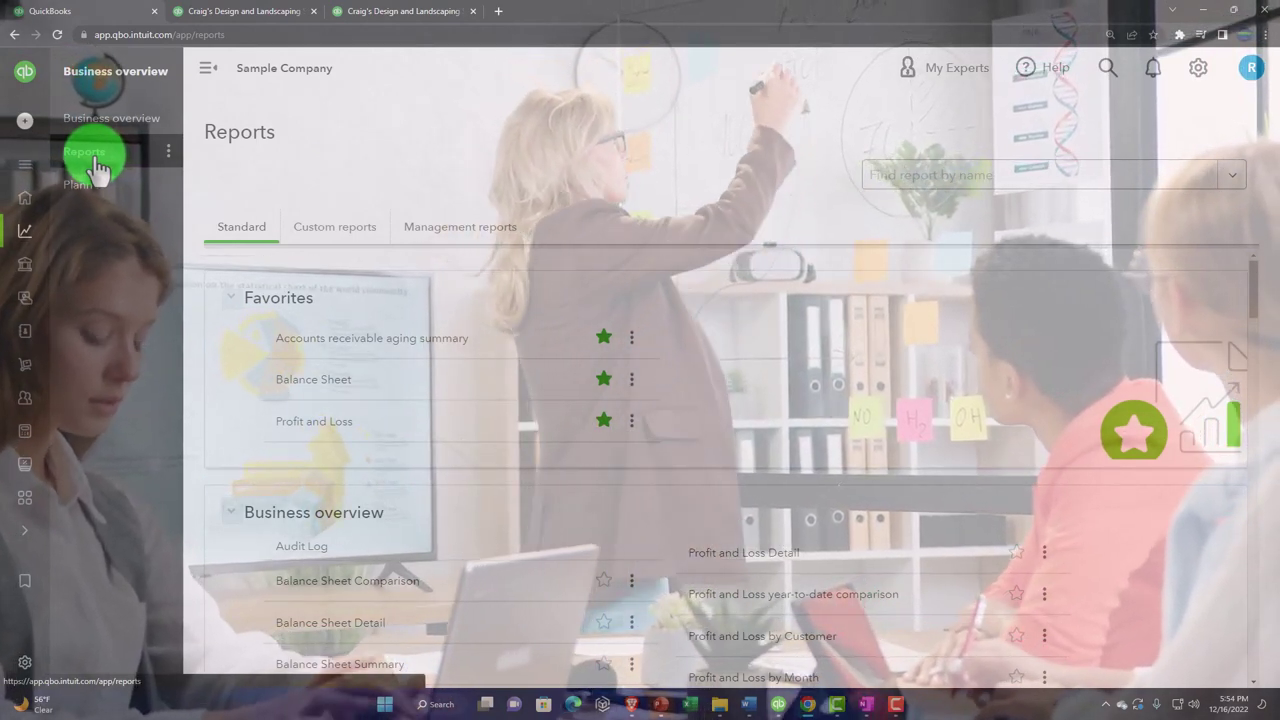
{"action": "left_click", "coordinate": [330, 428]}
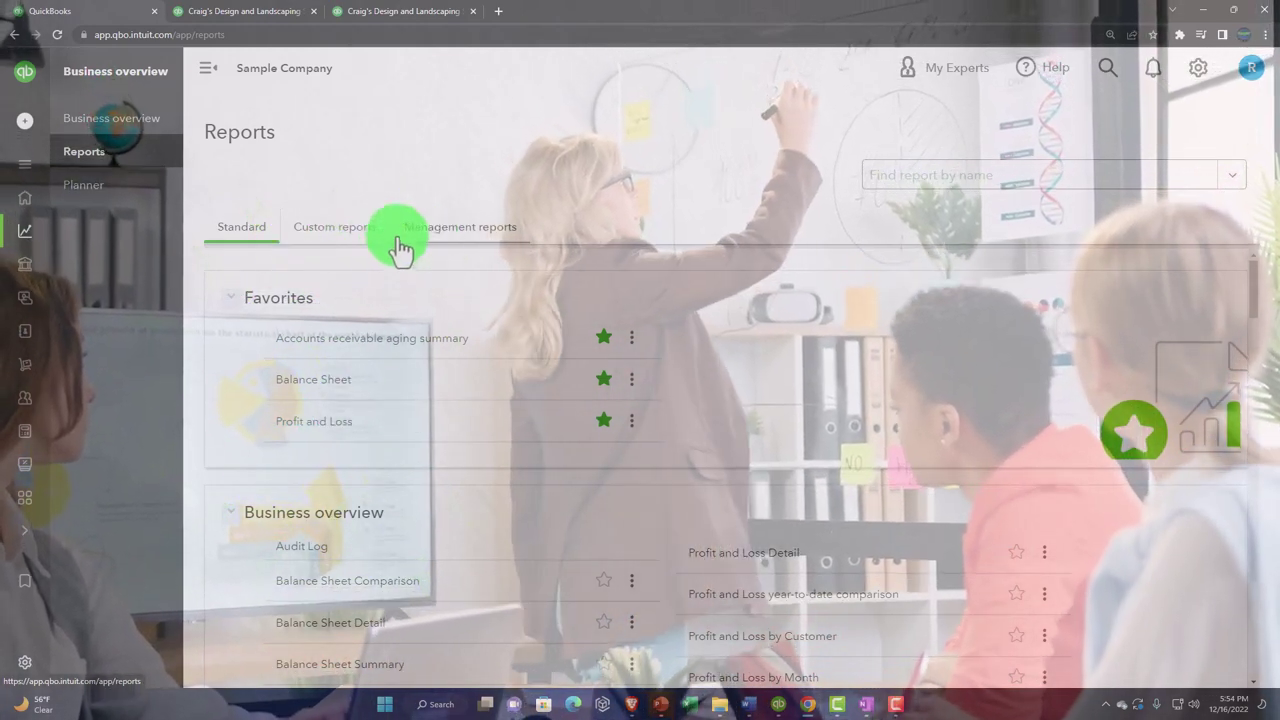
{"action": "left_click", "coordinate": [86, 192]}
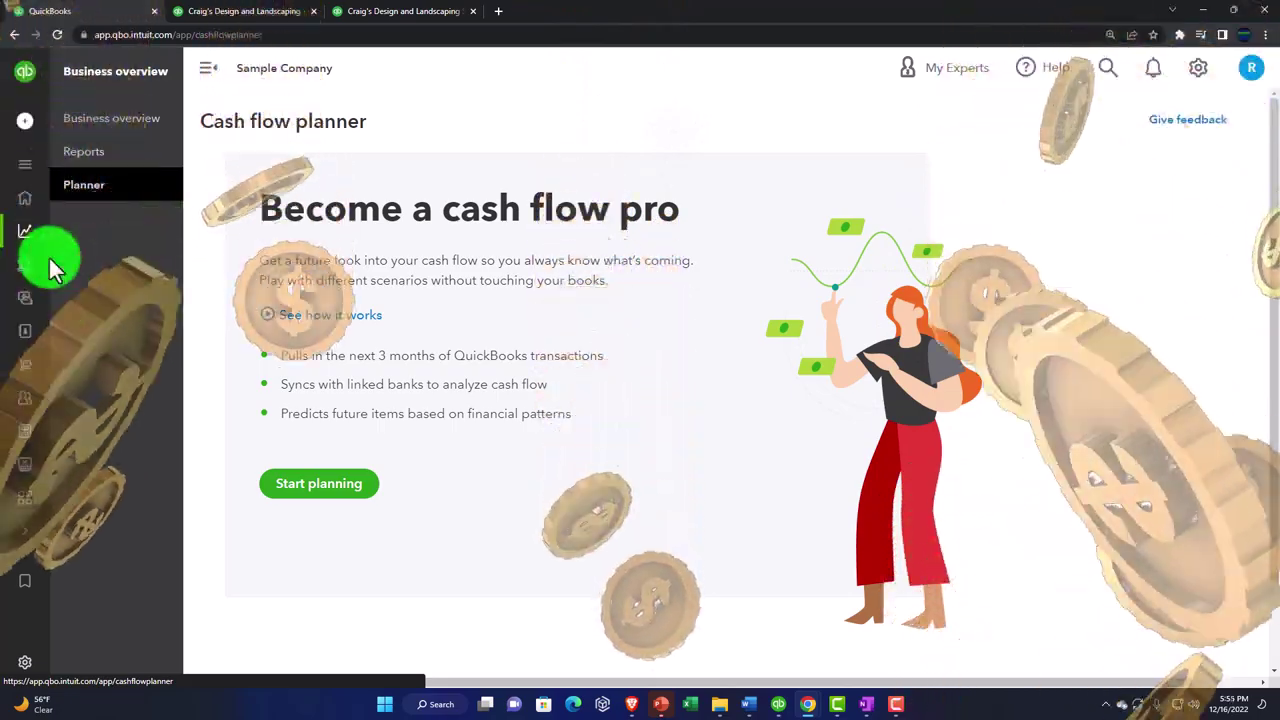
{"action": "mouse_move", "coordinate": [34, 271]}
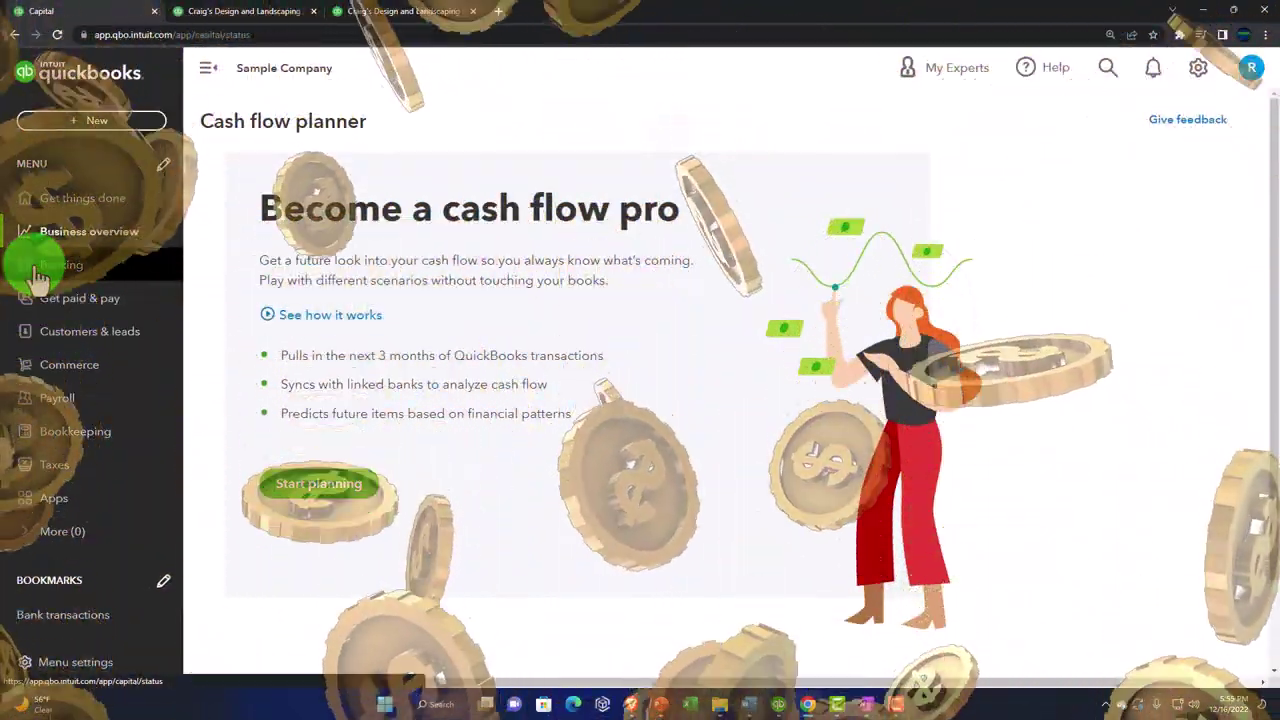
View Banking's Capital and PPP Center pages, then head to the Get paid & pay overview.
{"action": "left_click", "coordinate": [34, 271]}
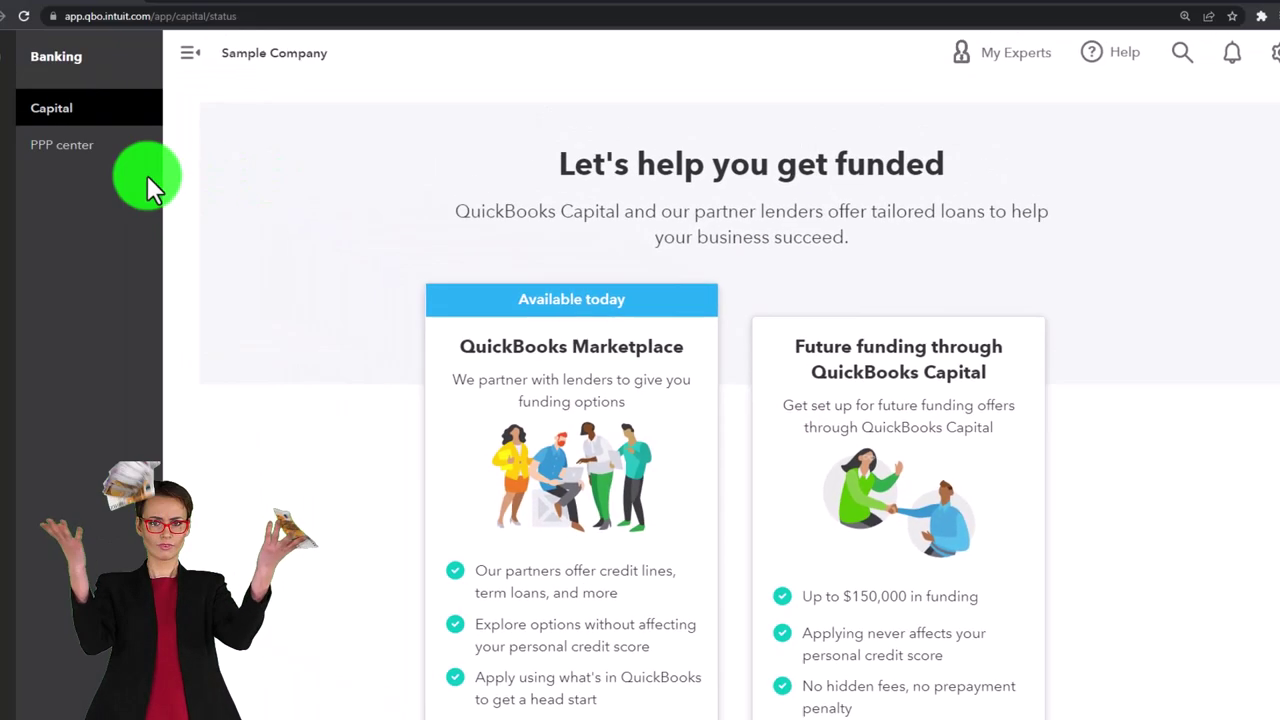
{"action": "left_click", "coordinate": [108, 178]}
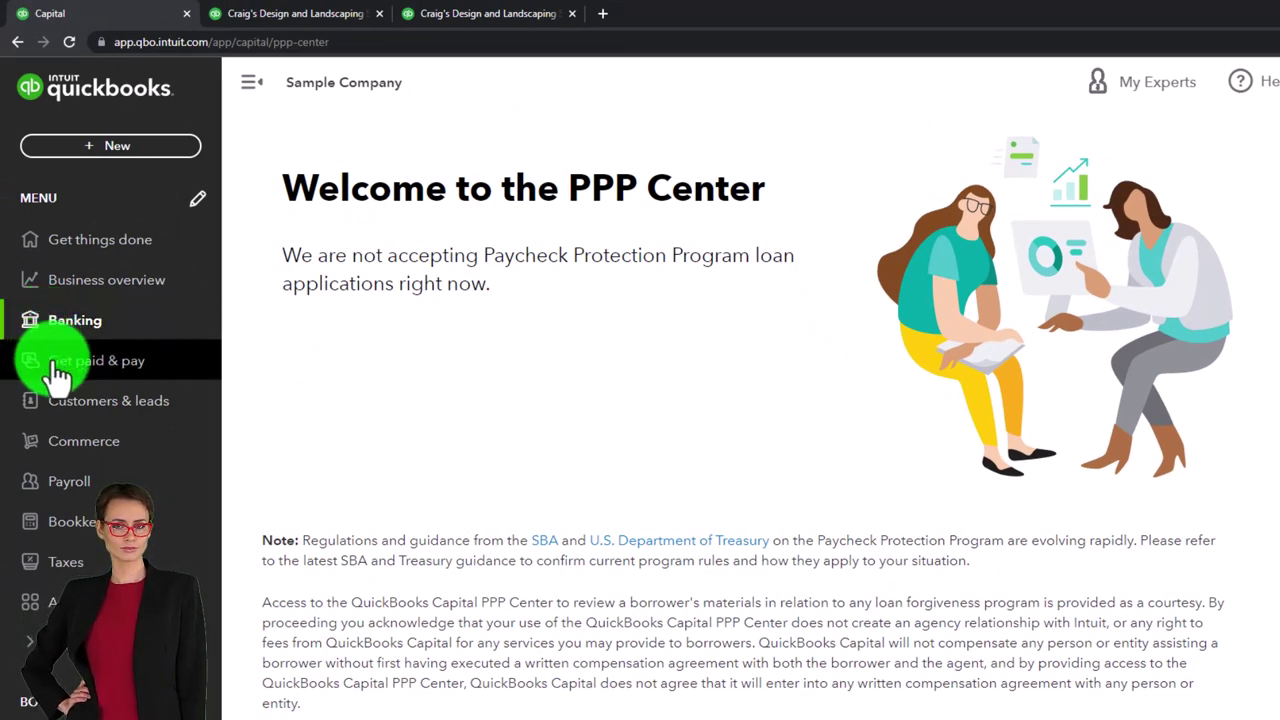
{"action": "left_click", "coordinate": [60, 365]}
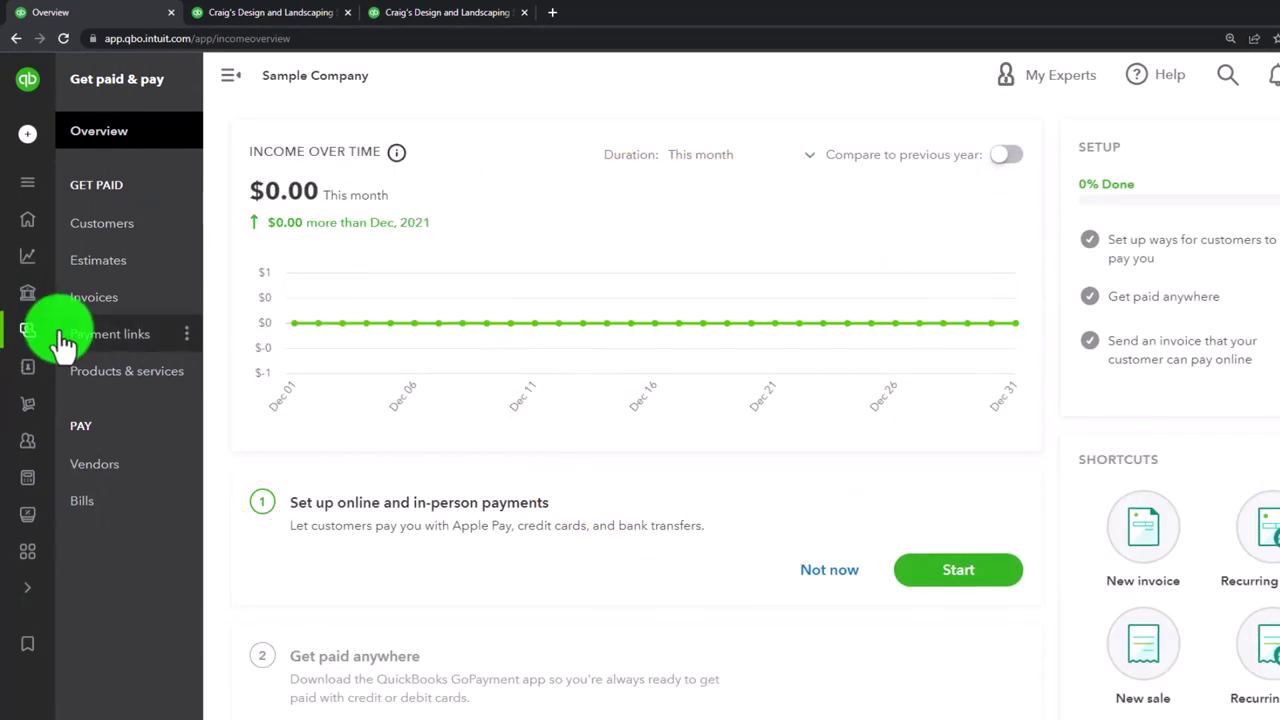
Reload the Get paid & pay overview, scroll down, and expand step 2 'Get paid anywhere'.
{"action": "mouse_move", "coordinate": [26, 338]}
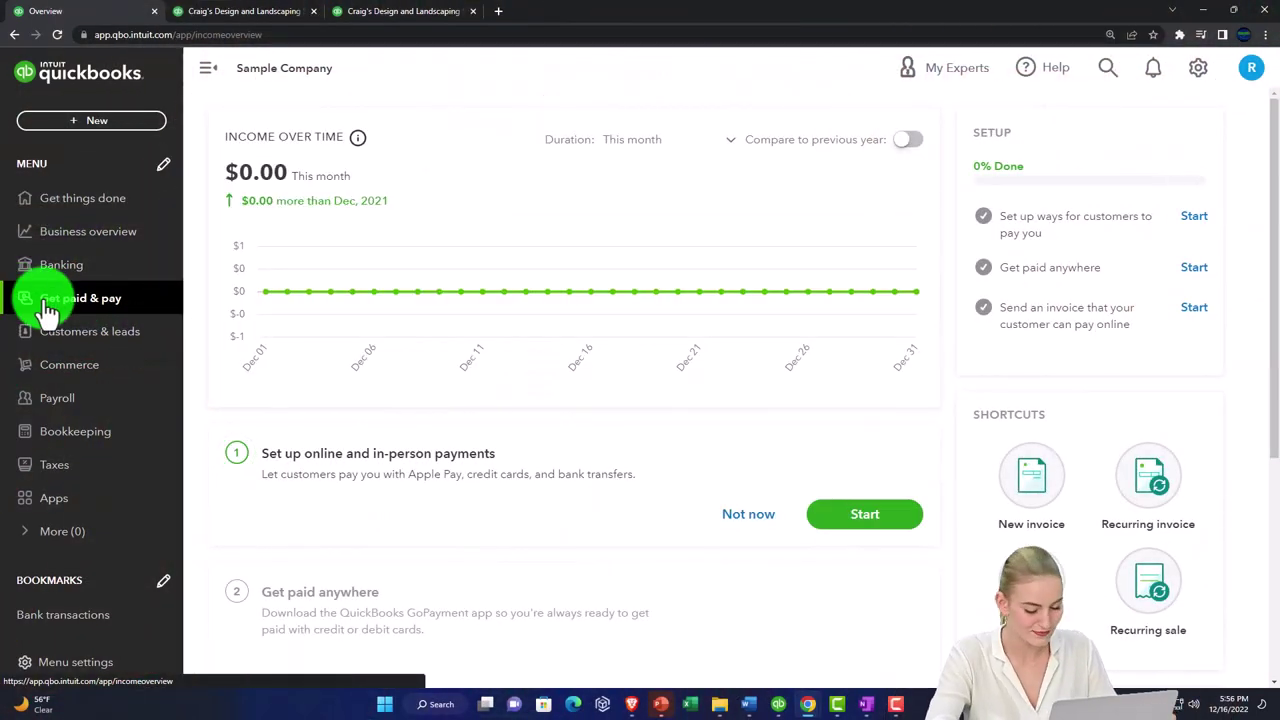
{"action": "left_click", "coordinate": [47, 310]}
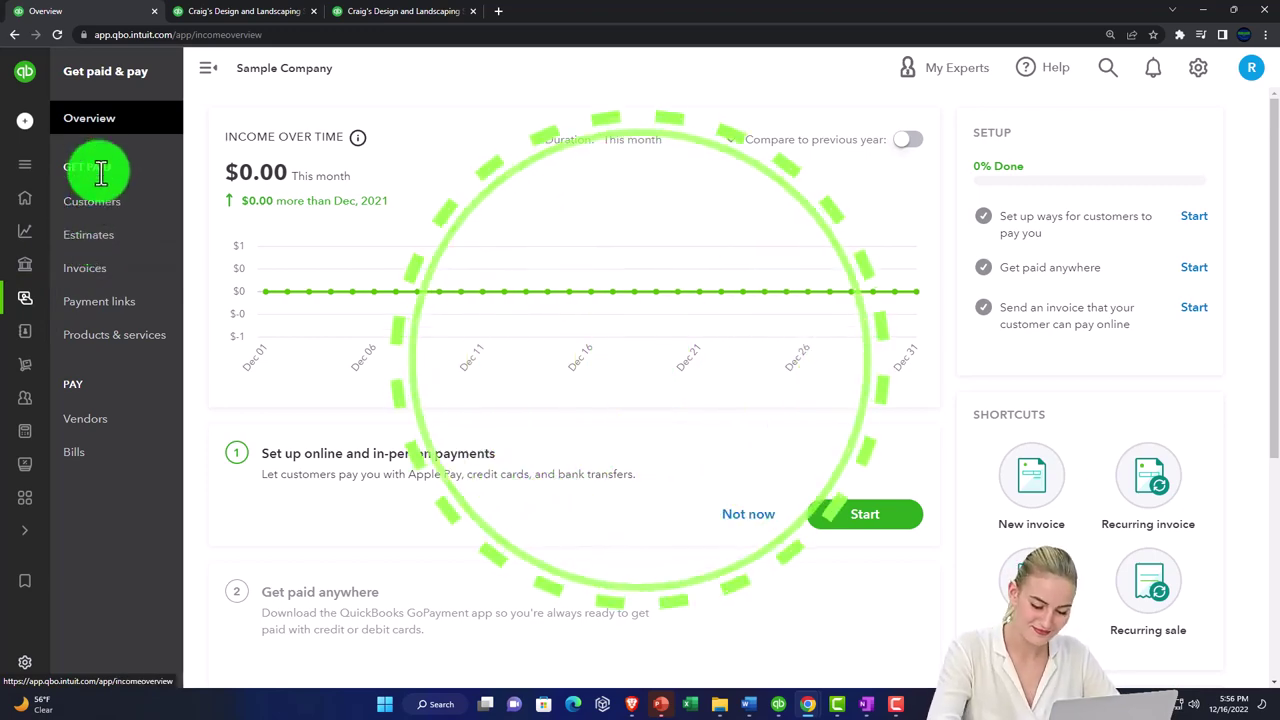
{"action": "left_click", "coordinate": [88, 120]}
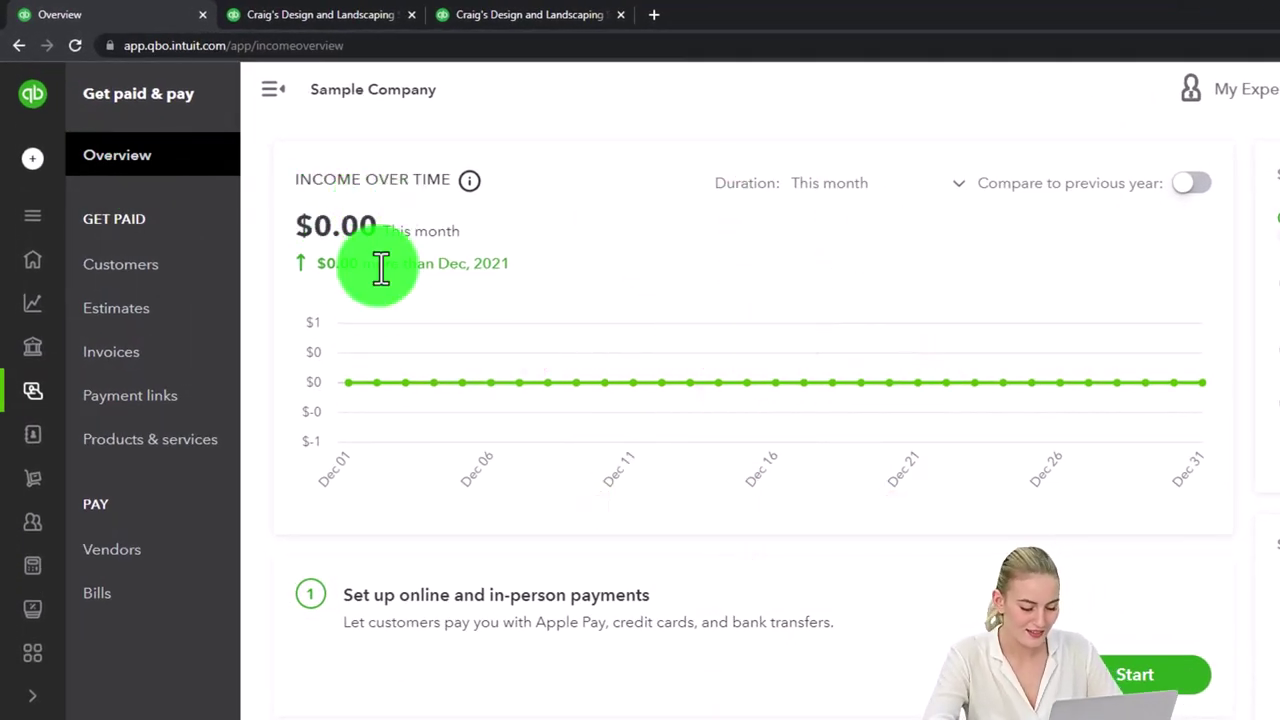
{"action": "scroll", "coordinate": [376, 296], "scroll_direction": "down", "scroll_amount": 2}
{"action": "scroll", "coordinate": [376, 296], "scroll_direction": "down", "scroll_amount": 1}
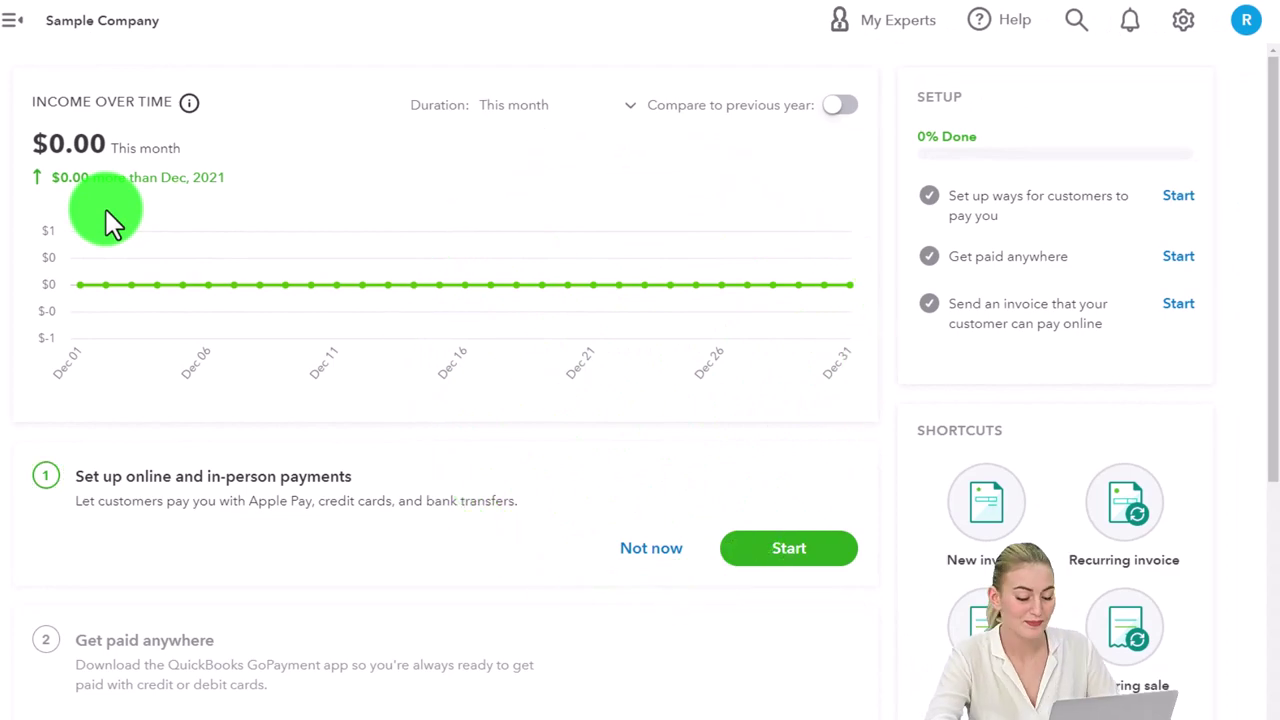
{"action": "scroll", "coordinate": [152, 510], "scroll_direction": "down", "scroll_amount": 2}
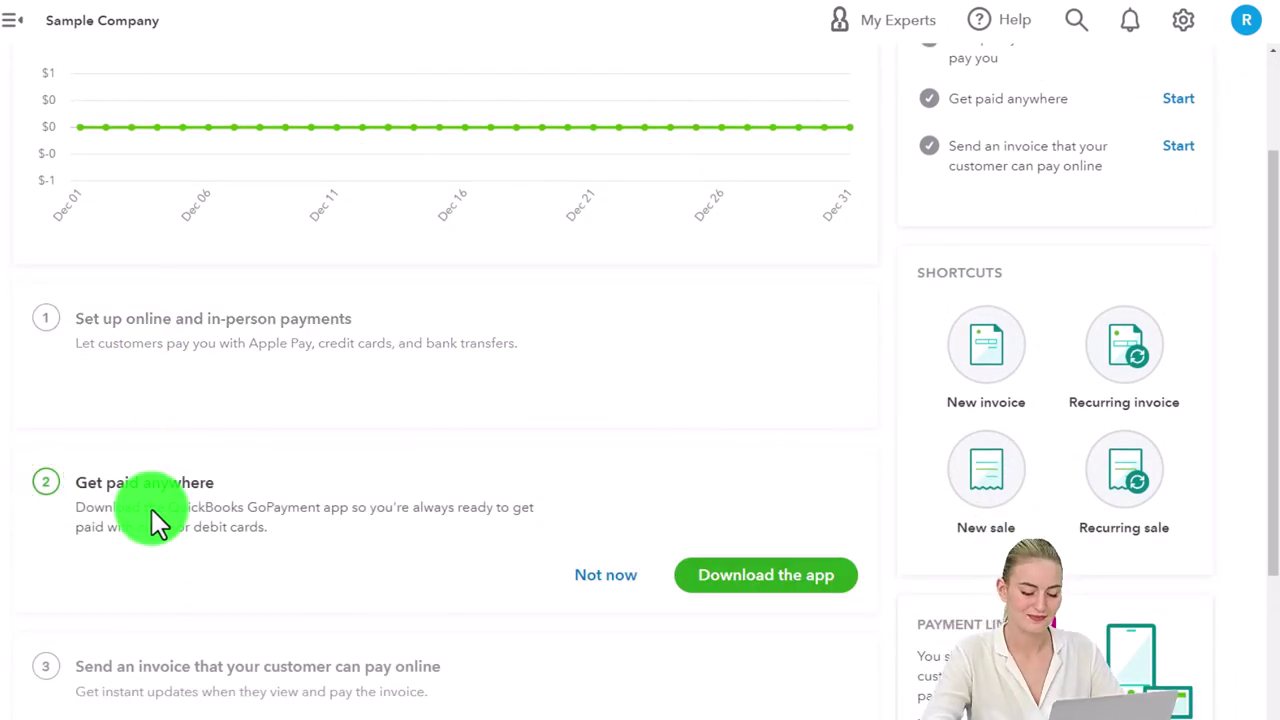
{"action": "scroll", "coordinate": [151, 509], "scroll_direction": "down", "scroll_amount": 3}
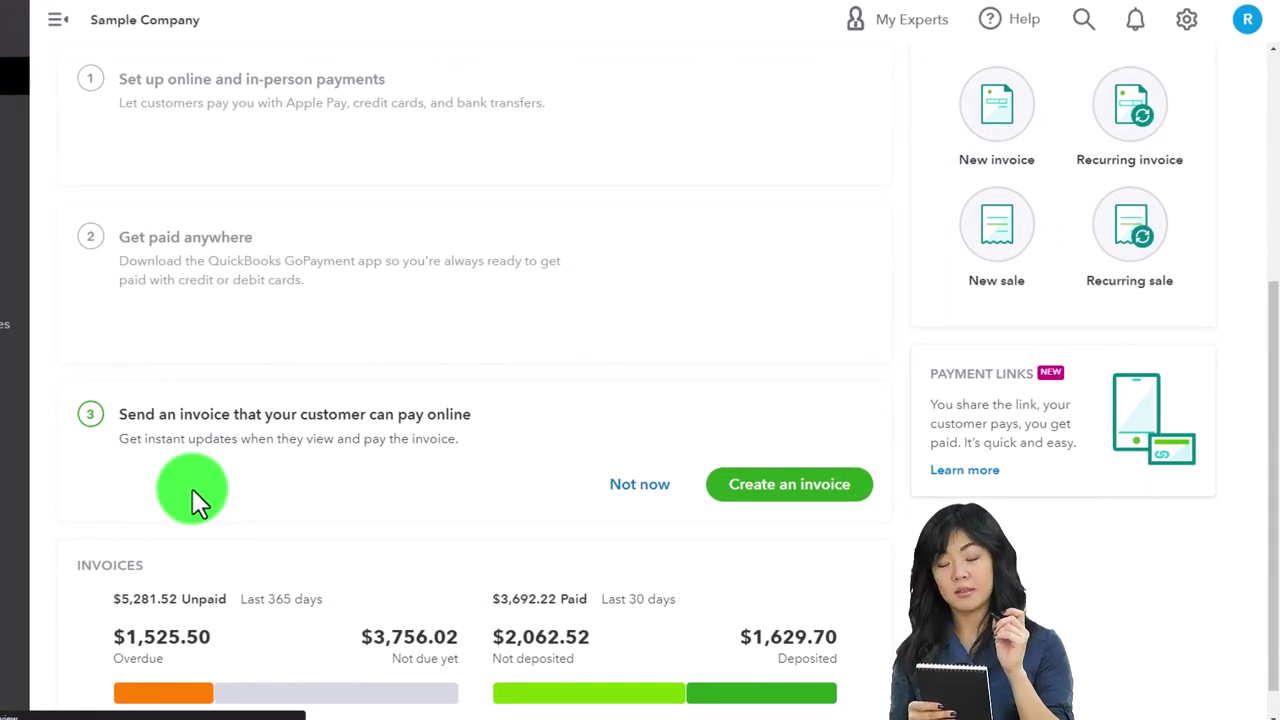
{"action": "scroll", "coordinate": [192, 488], "scroll_direction": "down", "scroll_amount": 1}
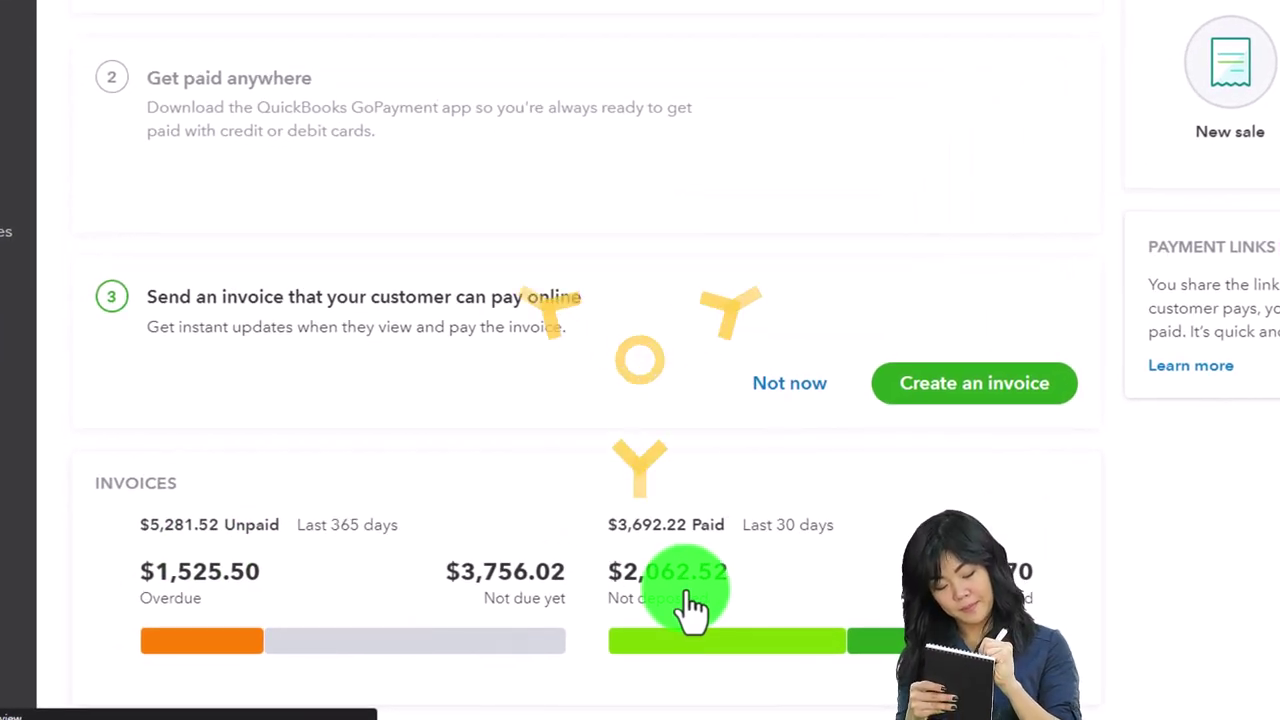
{"action": "left_click", "coordinate": [155, 112]}
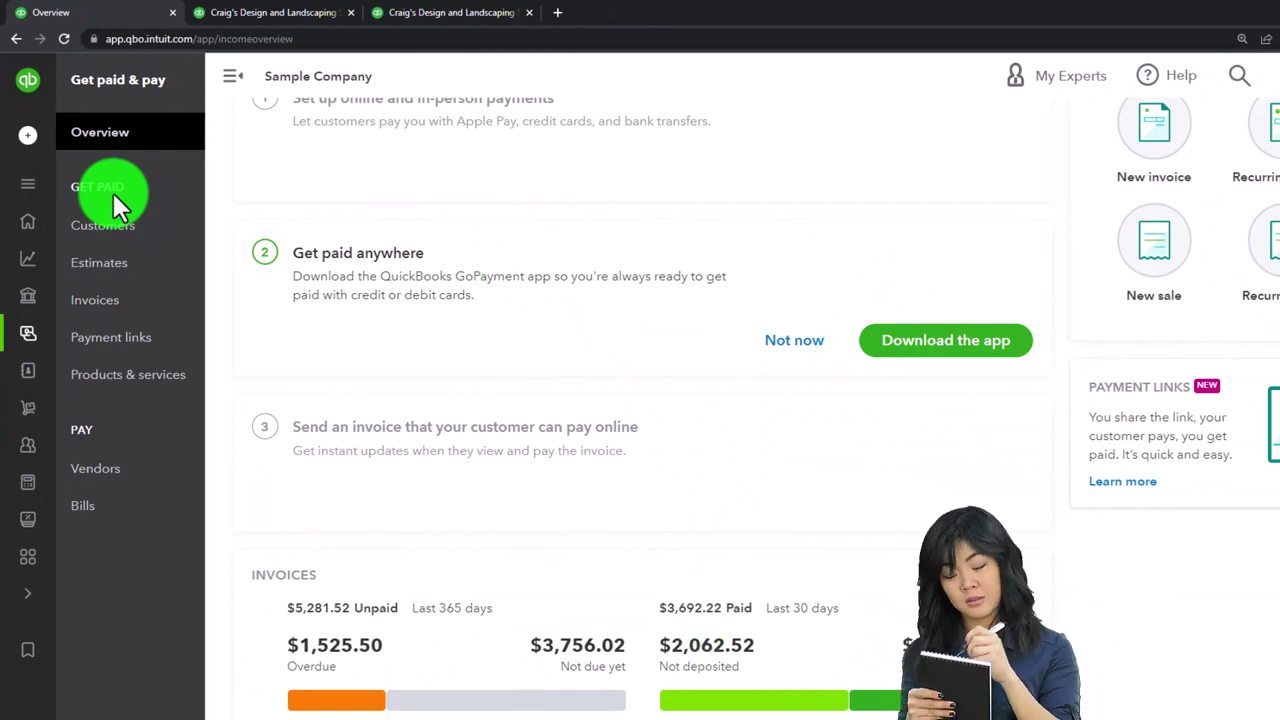
Scroll through the Customers list, then view the Estimates and Invoices lists.
{"action": "left_click", "coordinate": [105, 226]}
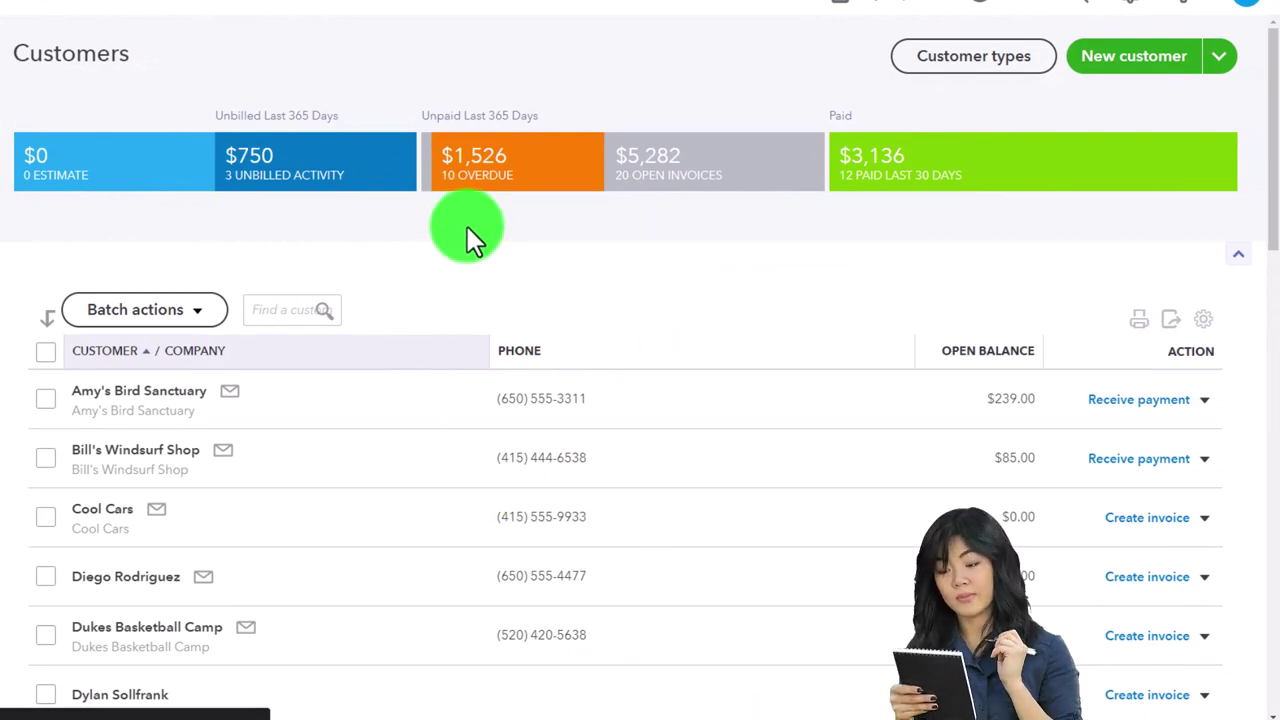
{"action": "scroll", "coordinate": [468, 230], "scroll_direction": "down", "scroll_amount": 5}
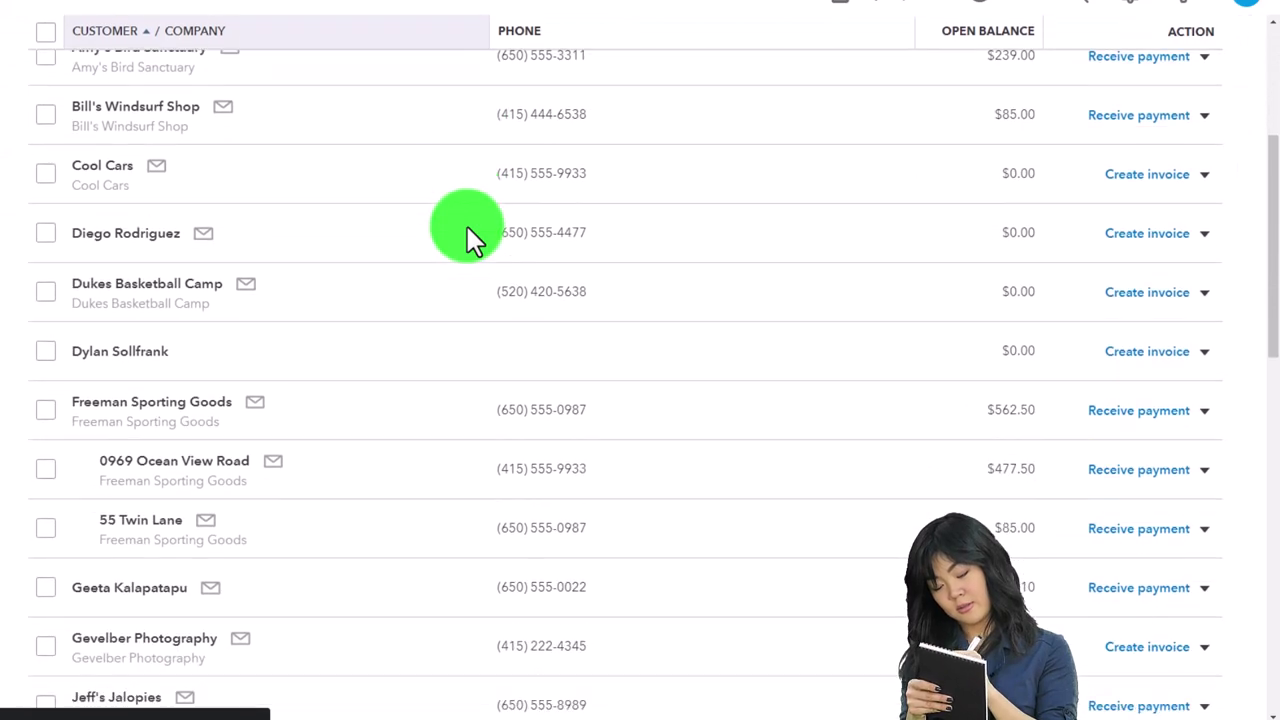
{"action": "scroll", "coordinate": [467, 226], "scroll_direction": "down", "scroll_amount": 5}
{"action": "scroll", "coordinate": [467, 226], "scroll_direction": "up", "scroll_amount": 10}
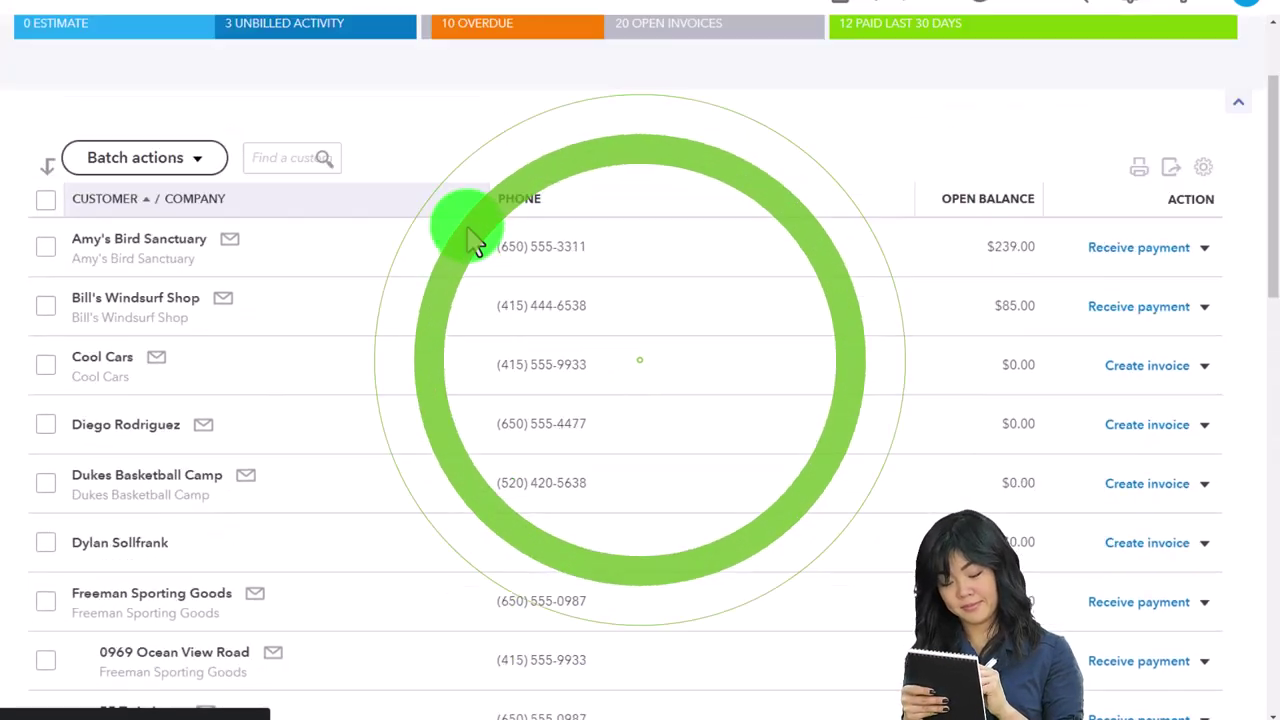
{"action": "scroll", "coordinate": [467, 228], "scroll_direction": "up", "scroll_amount": 2}
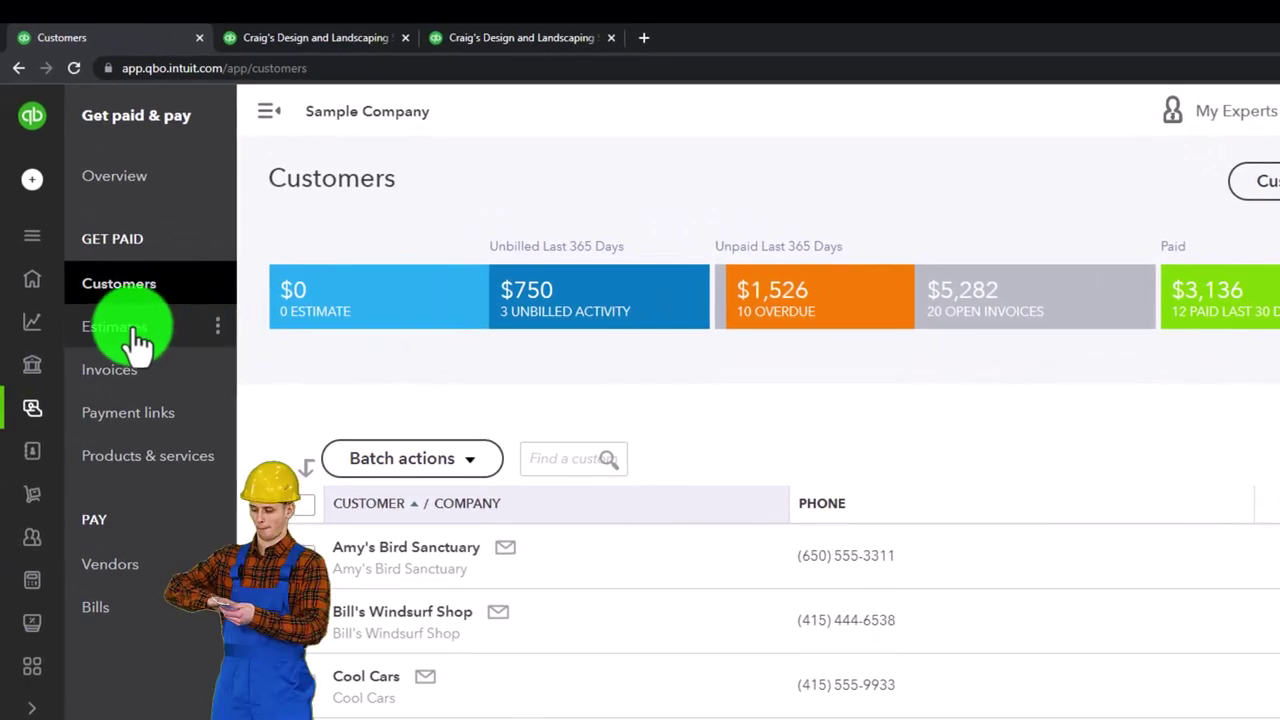
{"action": "left_click", "coordinate": [135, 335]}
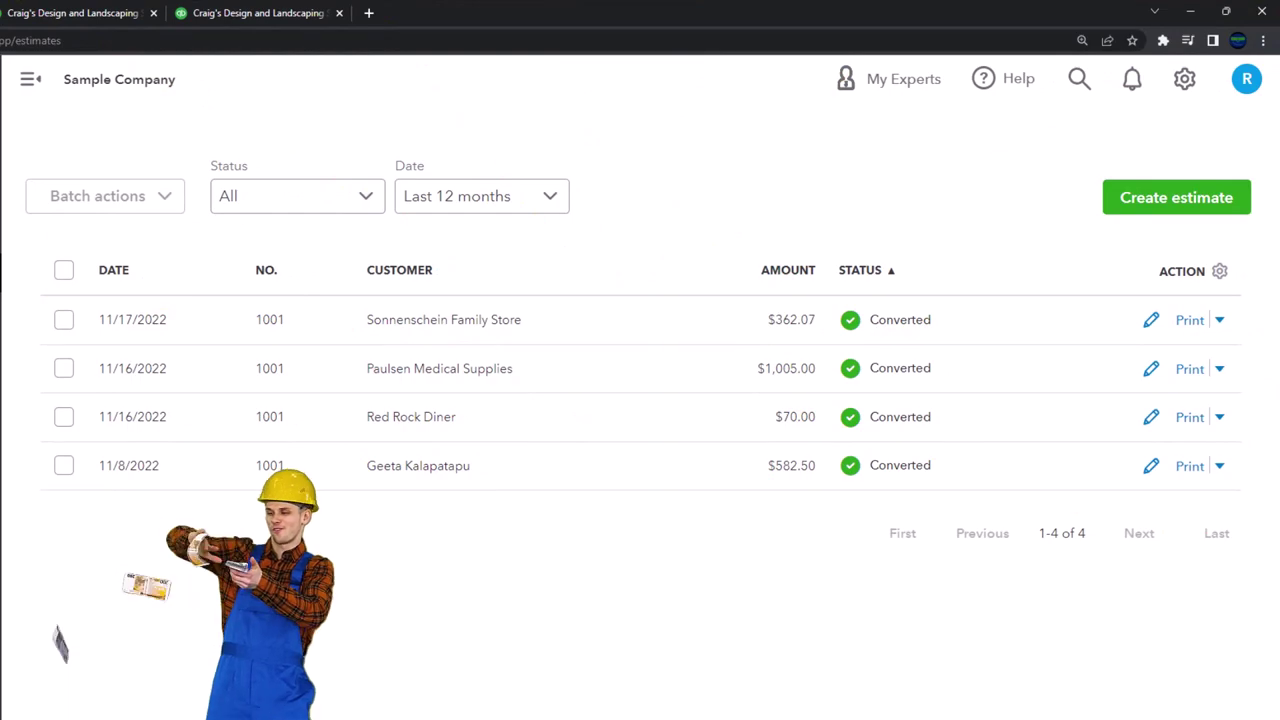
{"action": "left_click", "coordinate": [40, 280]}
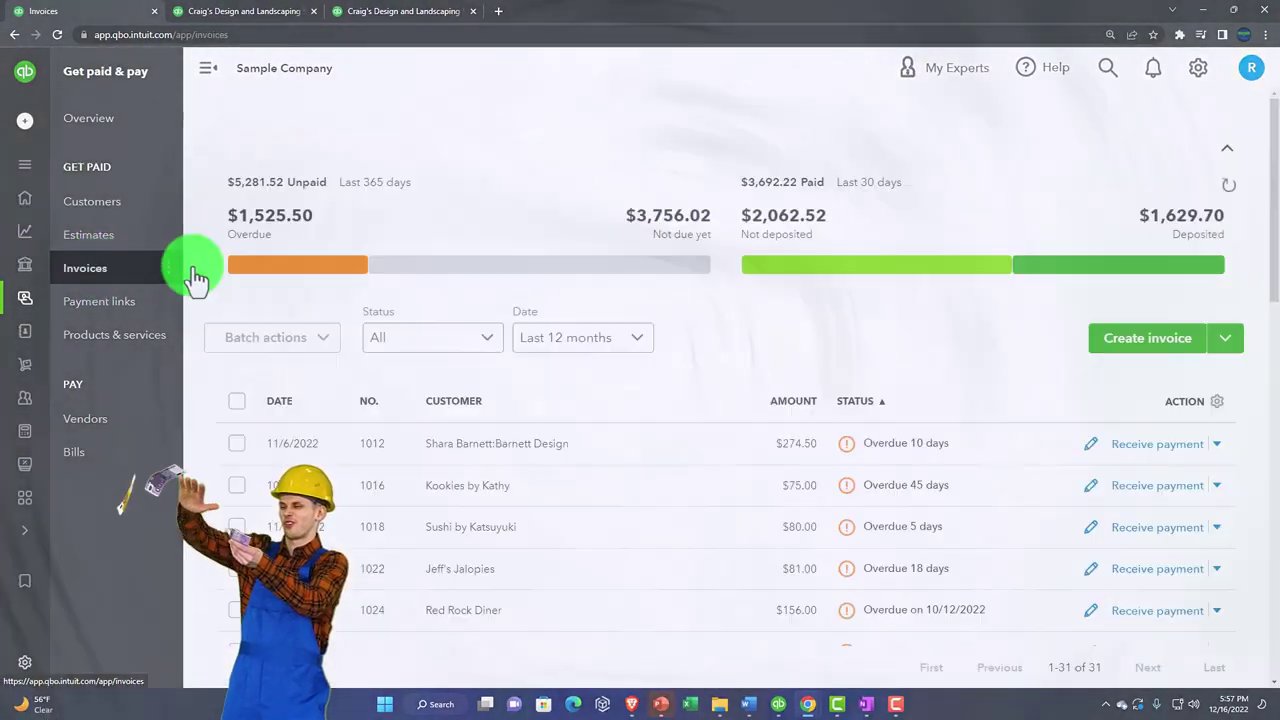
Check the Overdue invoices and Payment links, then view the Products & services list.
{"action": "left_click", "coordinate": [296, 280]}
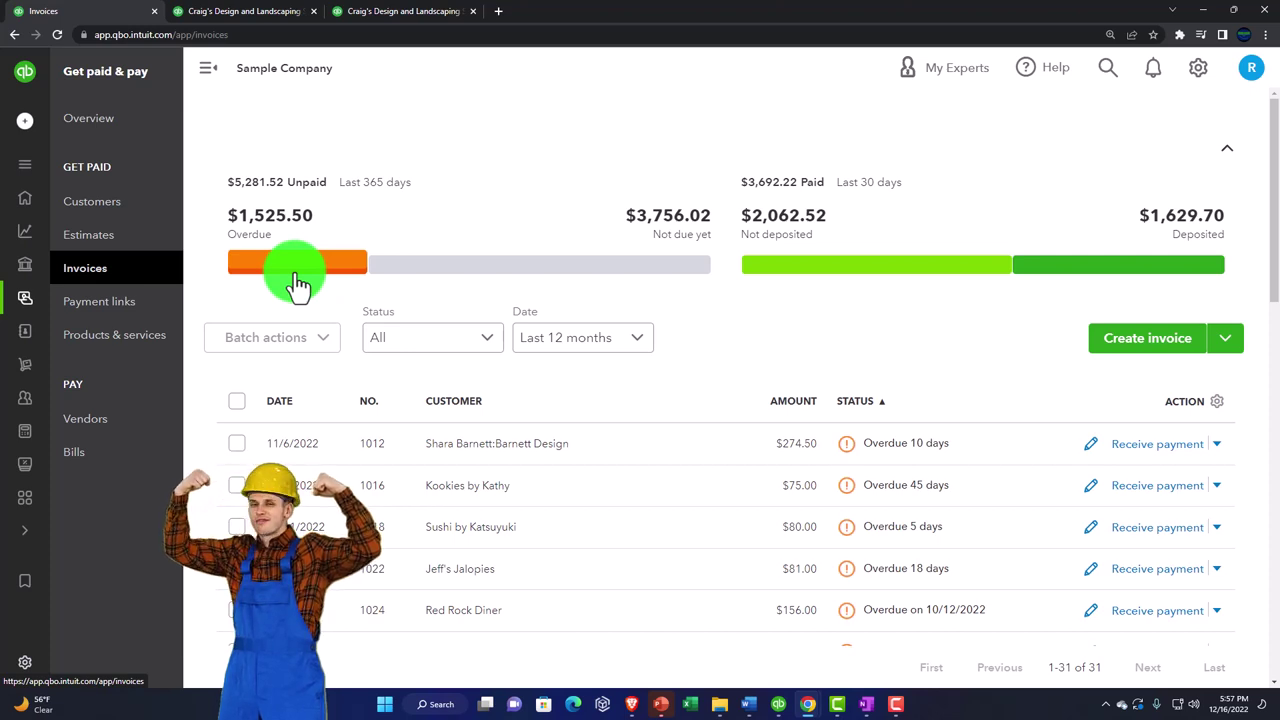
{"action": "left_click", "coordinate": [118, 310]}
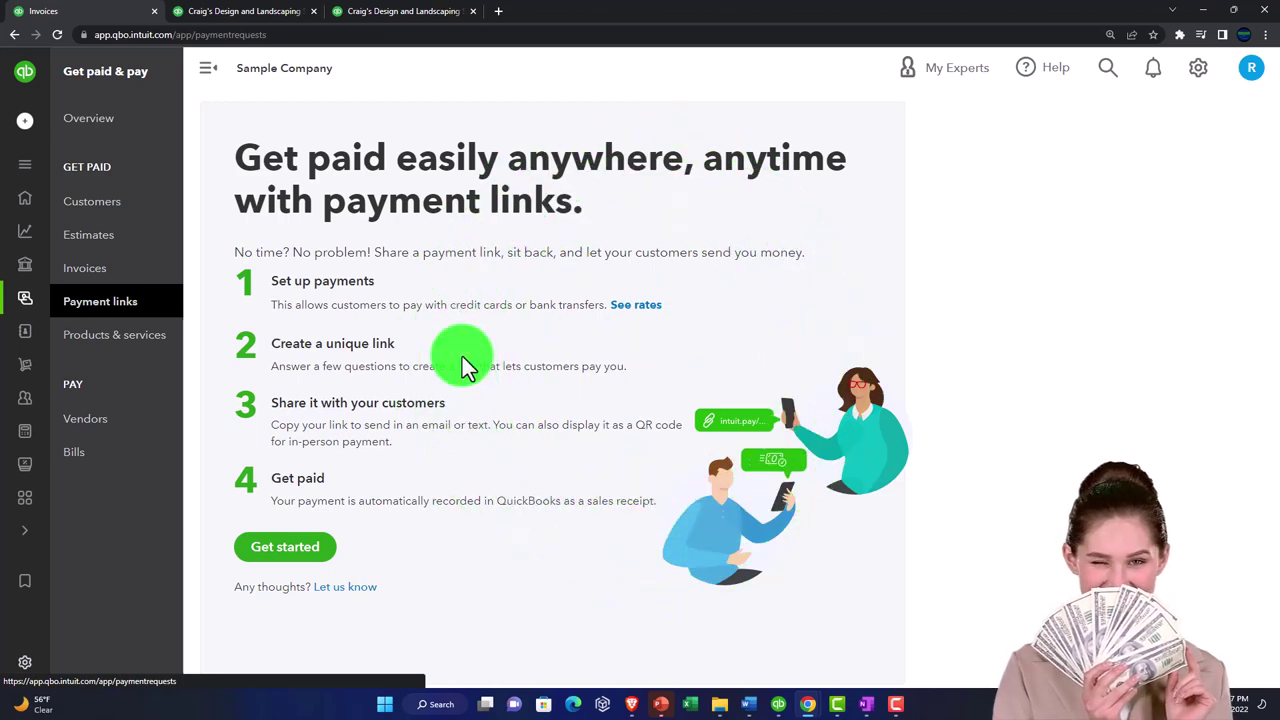
{"action": "left_click", "coordinate": [105, 358]}
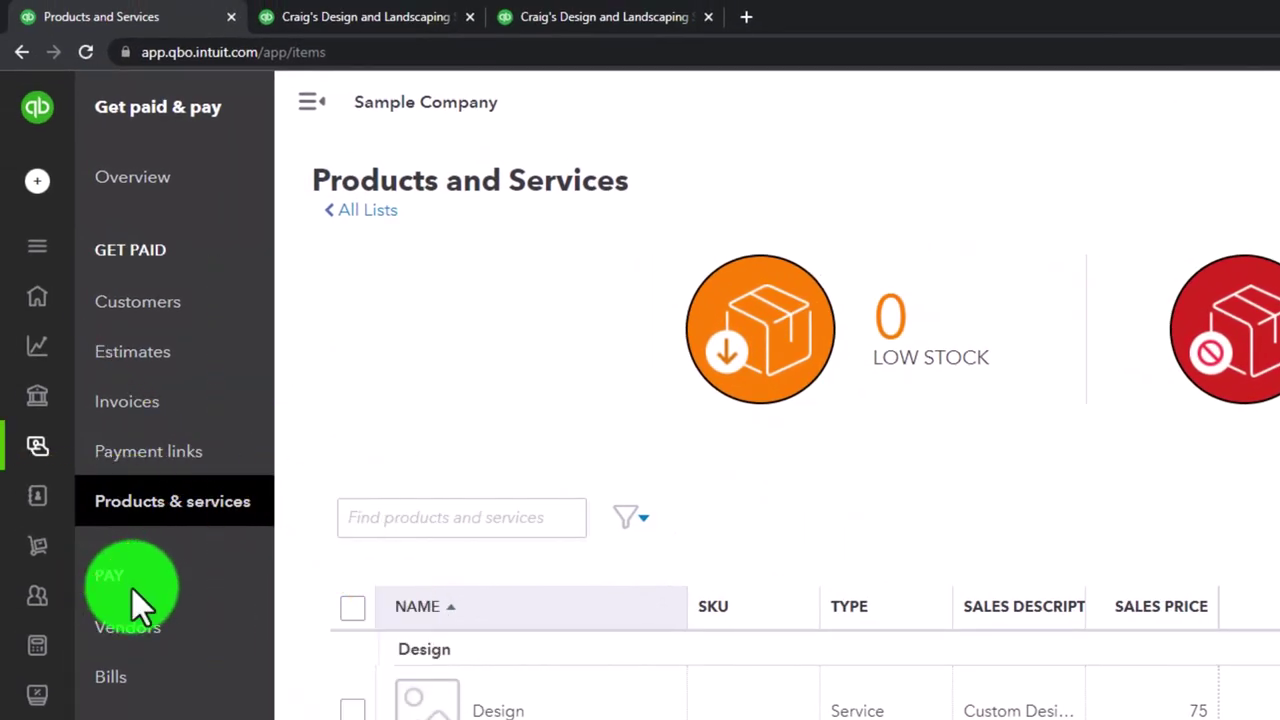
Scroll the Vendors list, then view the Bills For review tab.
{"action": "left_click", "coordinate": [130, 632]}
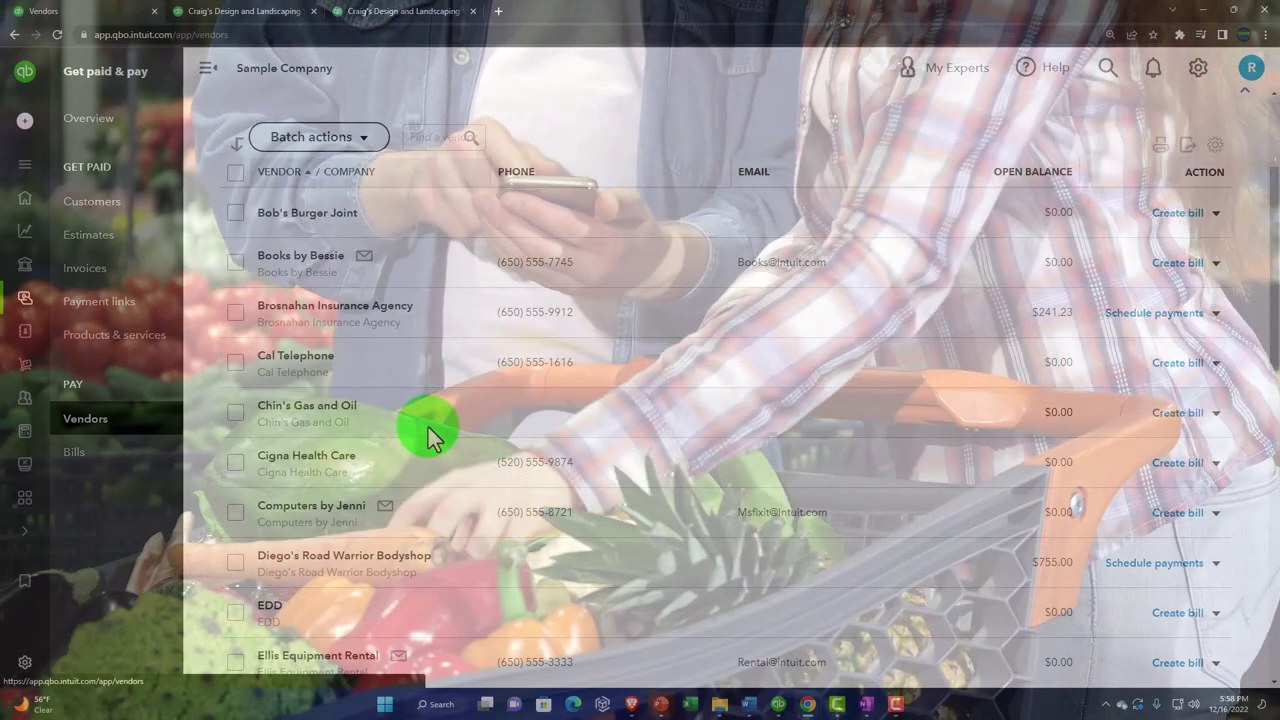
{"action": "scroll", "coordinate": [428, 427], "scroll_direction": "down", "scroll_amount": 2}
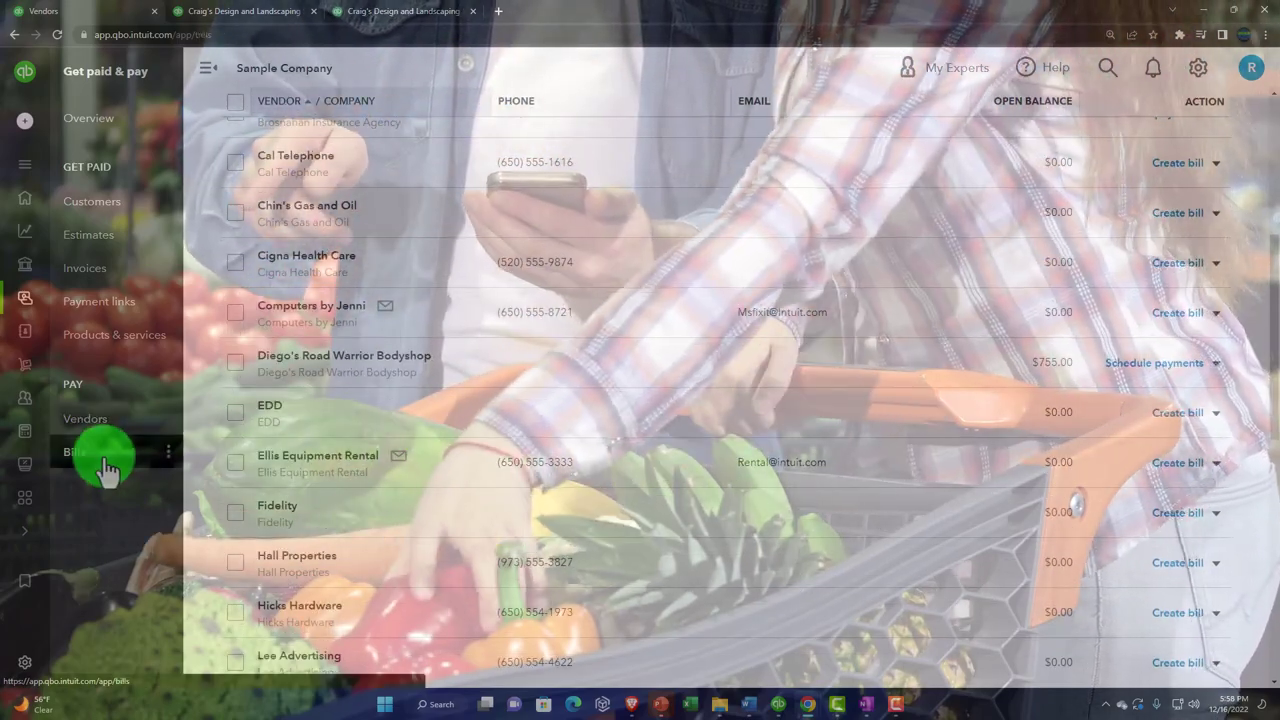
{"action": "left_click", "coordinate": [107, 466]}
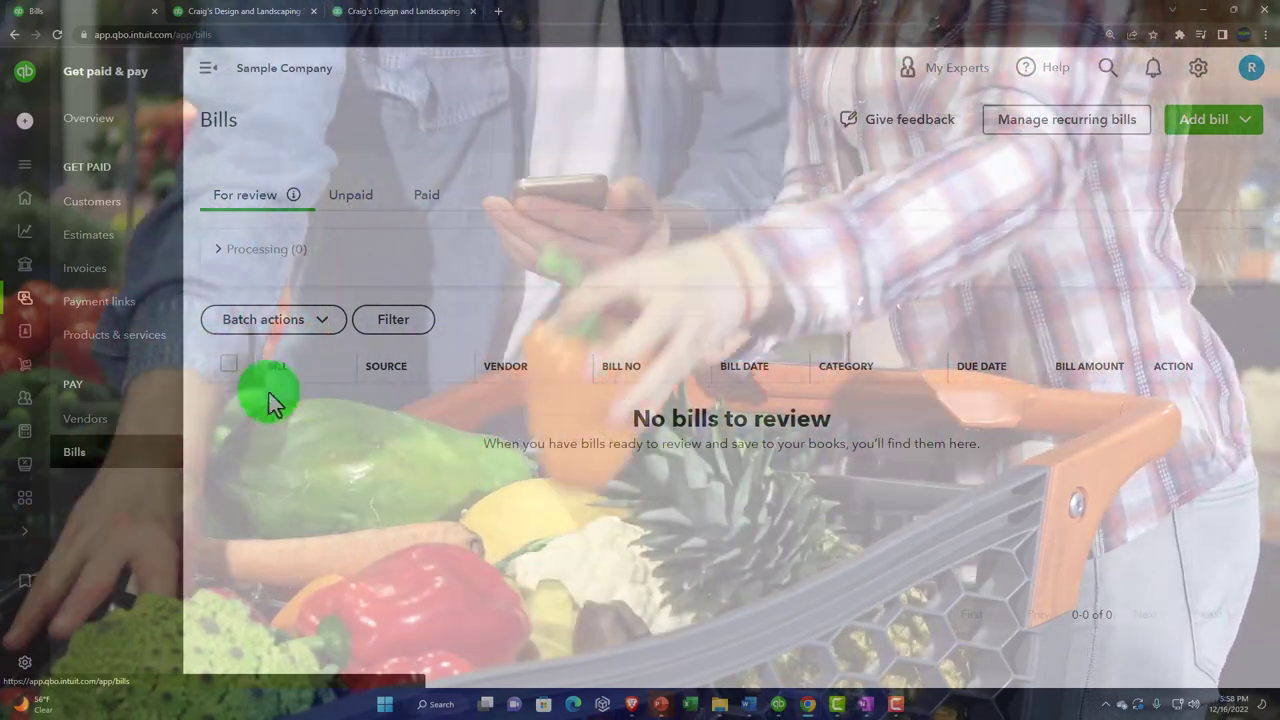
Open Customers & leads and its Marketing page with the Mailchimp offer.
{"action": "mouse_move", "coordinate": [36, 323]}
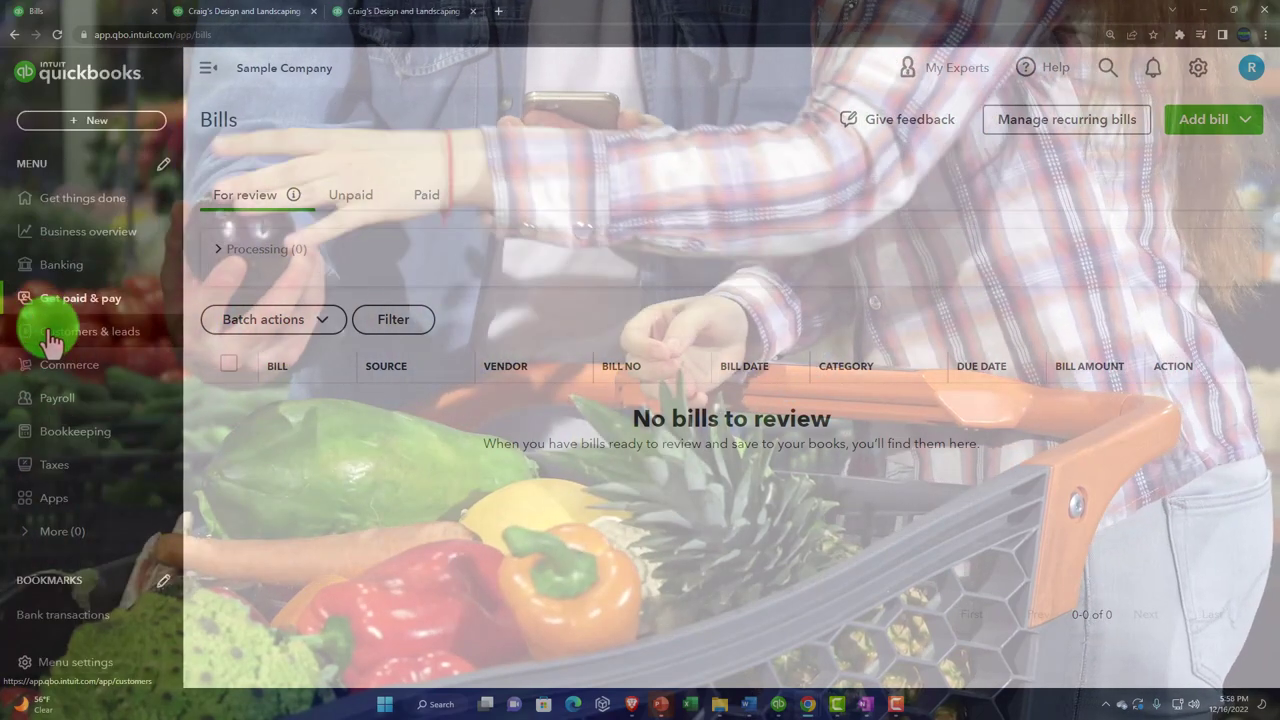
{"action": "left_click", "coordinate": [78, 340]}
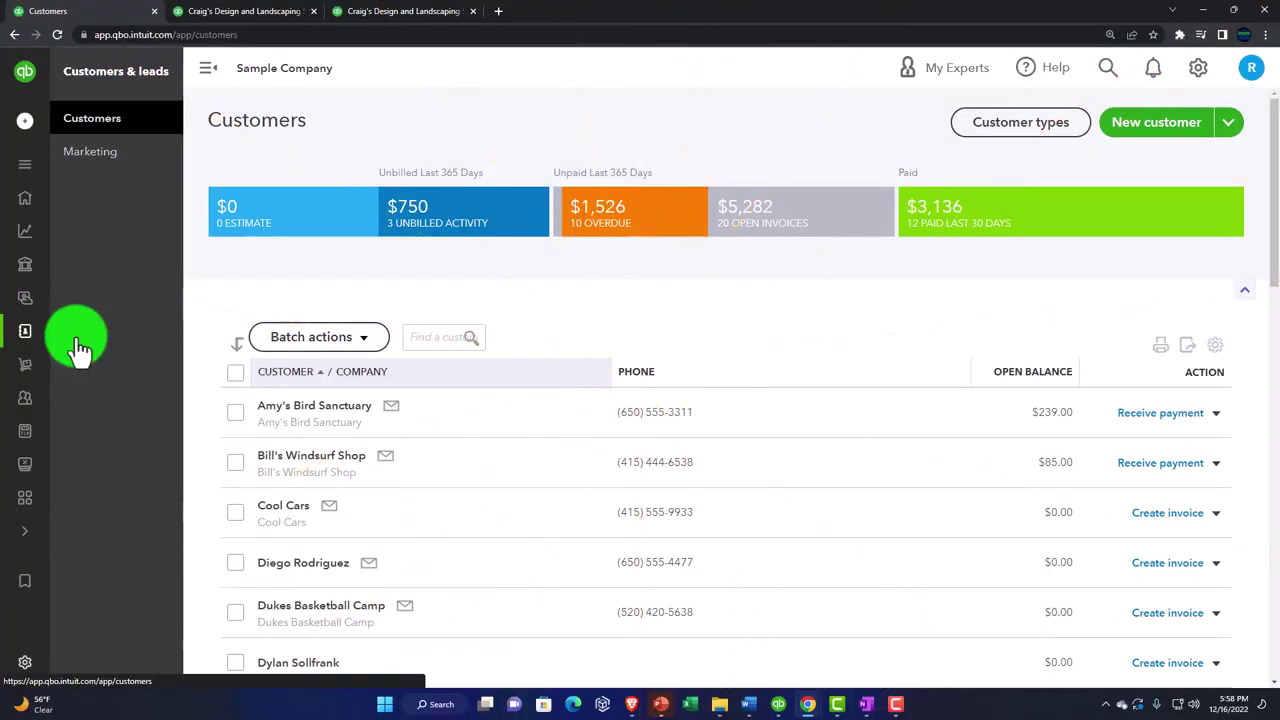
{"action": "mouse_move", "coordinate": [35, 342]}
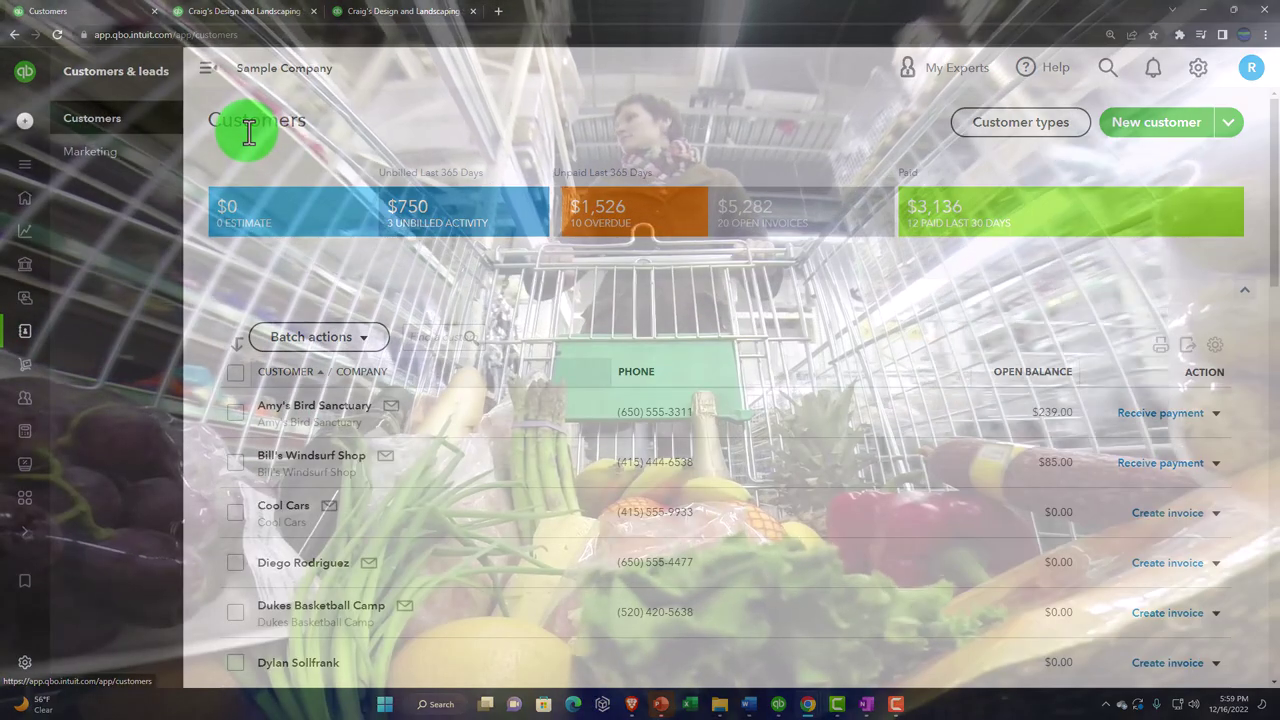
{"action": "mouse_move", "coordinate": [20, 378]}
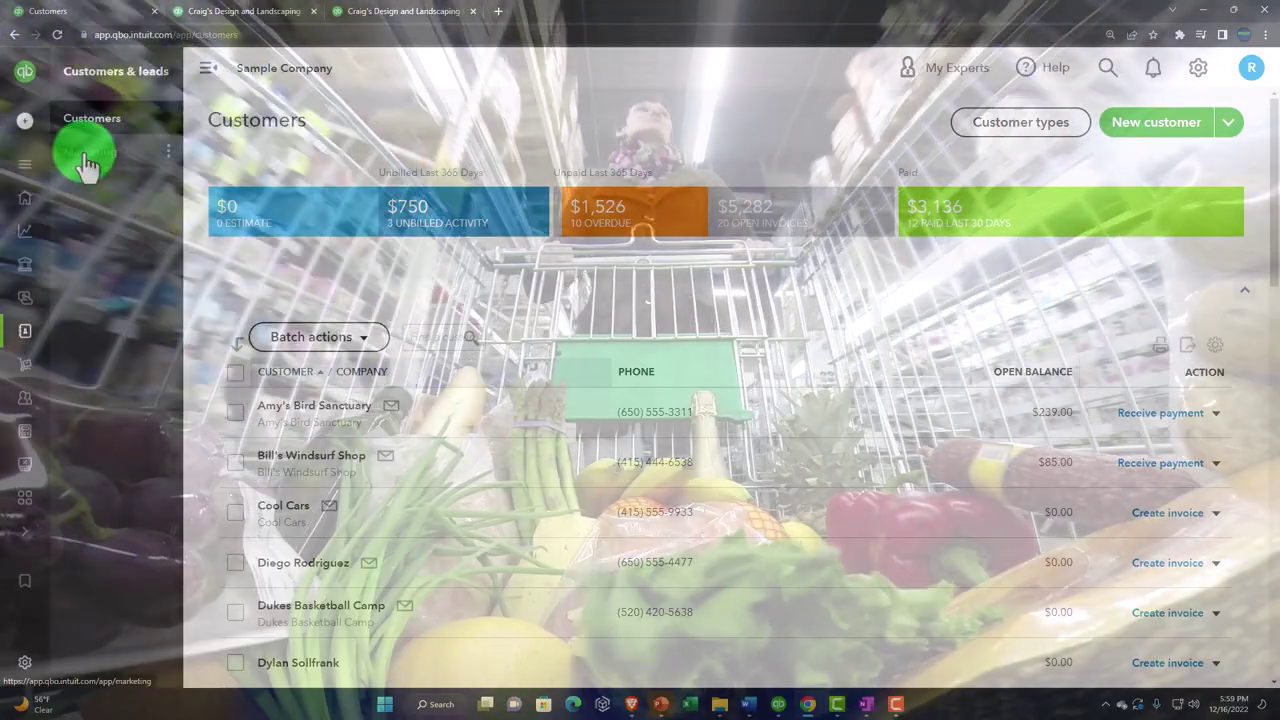
{"action": "left_click", "coordinate": [88, 152]}
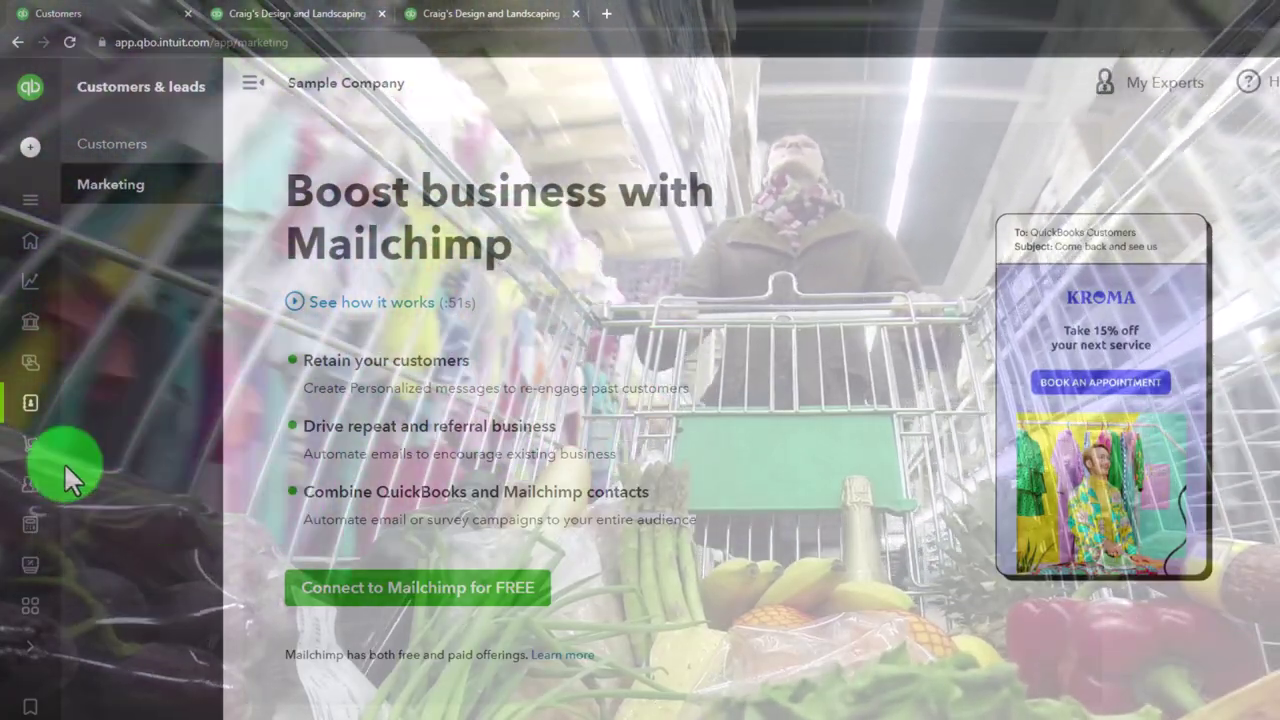
View the Commerce Orders page, then the Payroll Employees list of two employees.
{"action": "mouse_move", "coordinate": [50, 462]}
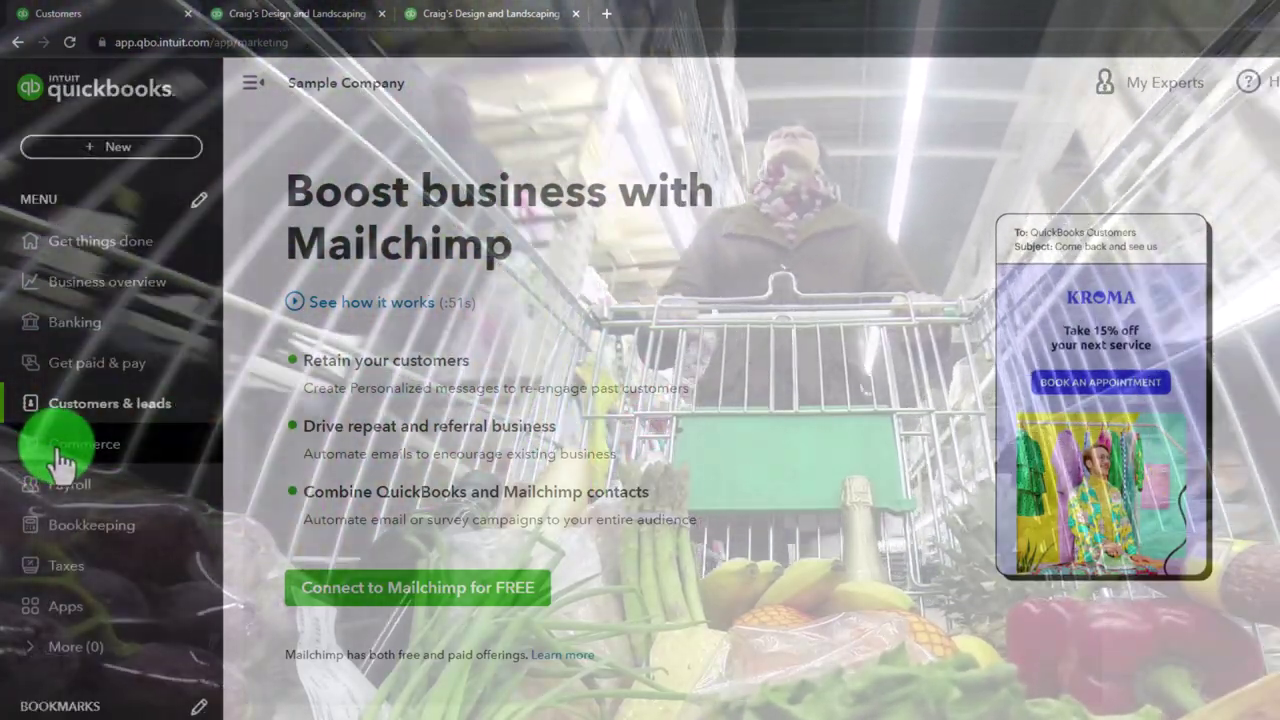
{"action": "left_click", "coordinate": [57, 458]}
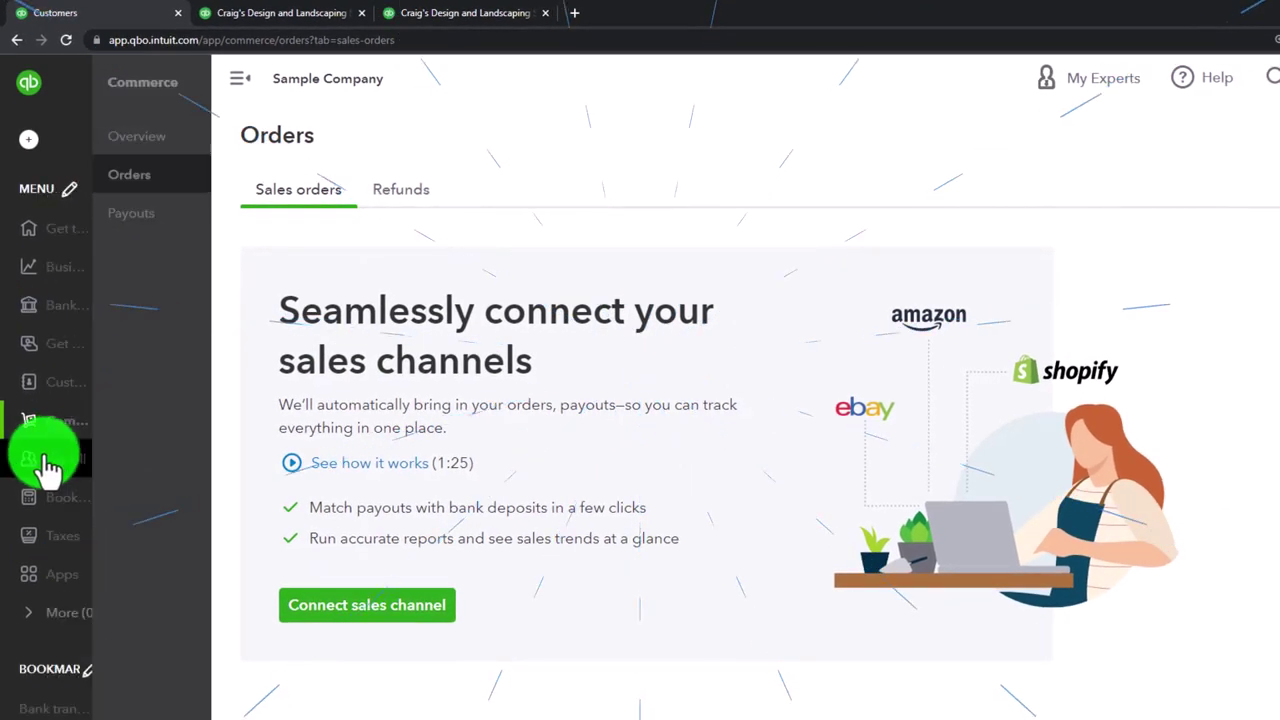
{"action": "left_click", "coordinate": [42, 467]}
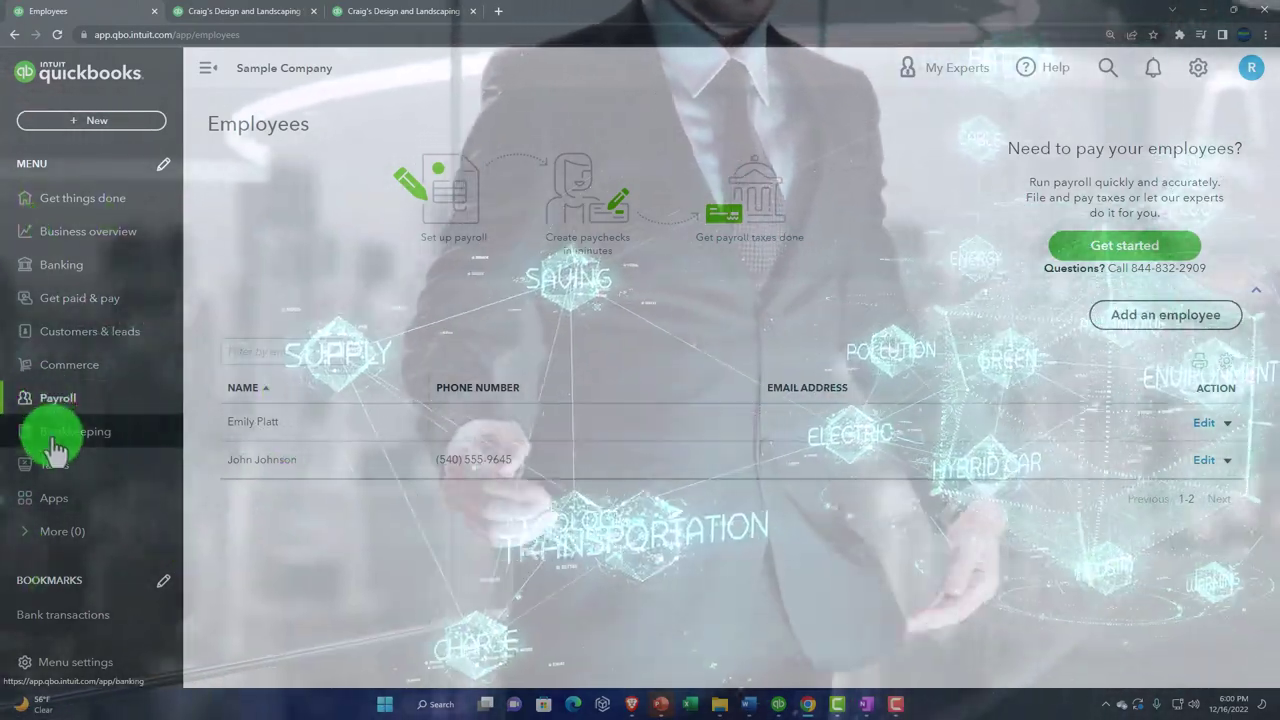
Open Bookkeeping's Bank transactions page for Checking, Savings and Mastercard.
{"action": "left_click", "coordinate": [54, 440]}
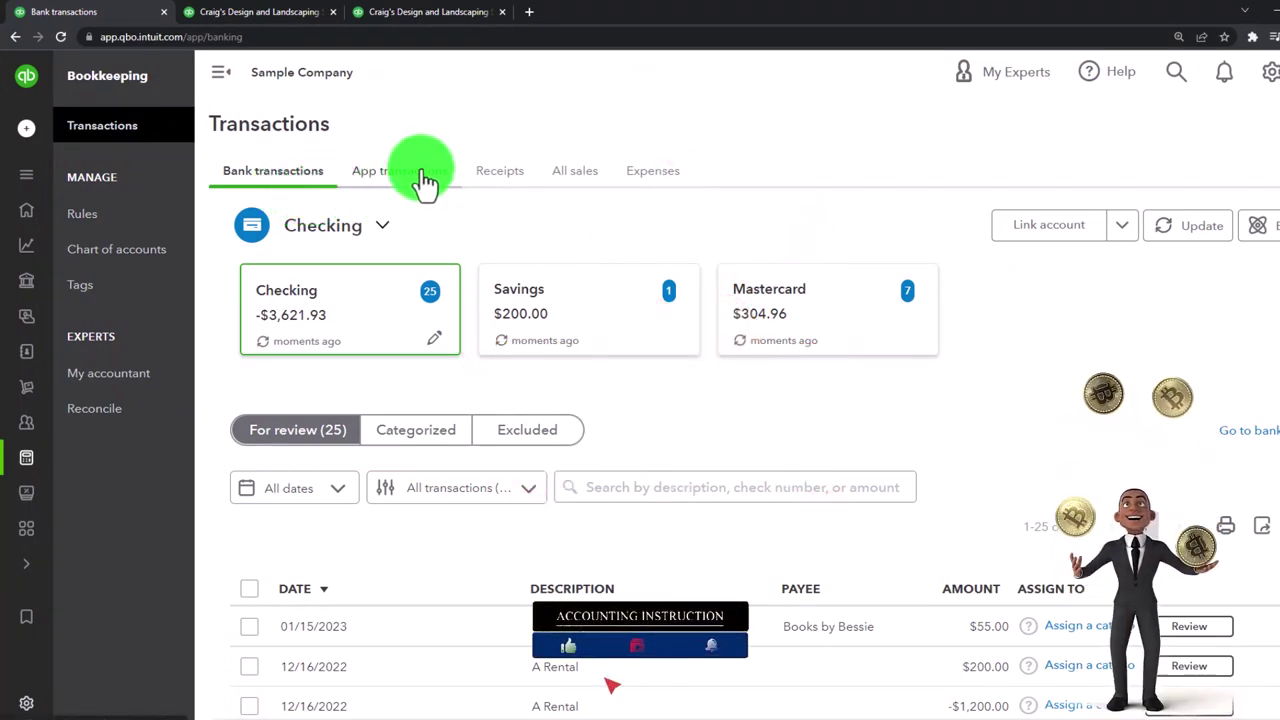
{"action": "mouse_move", "coordinate": [30, 310]}
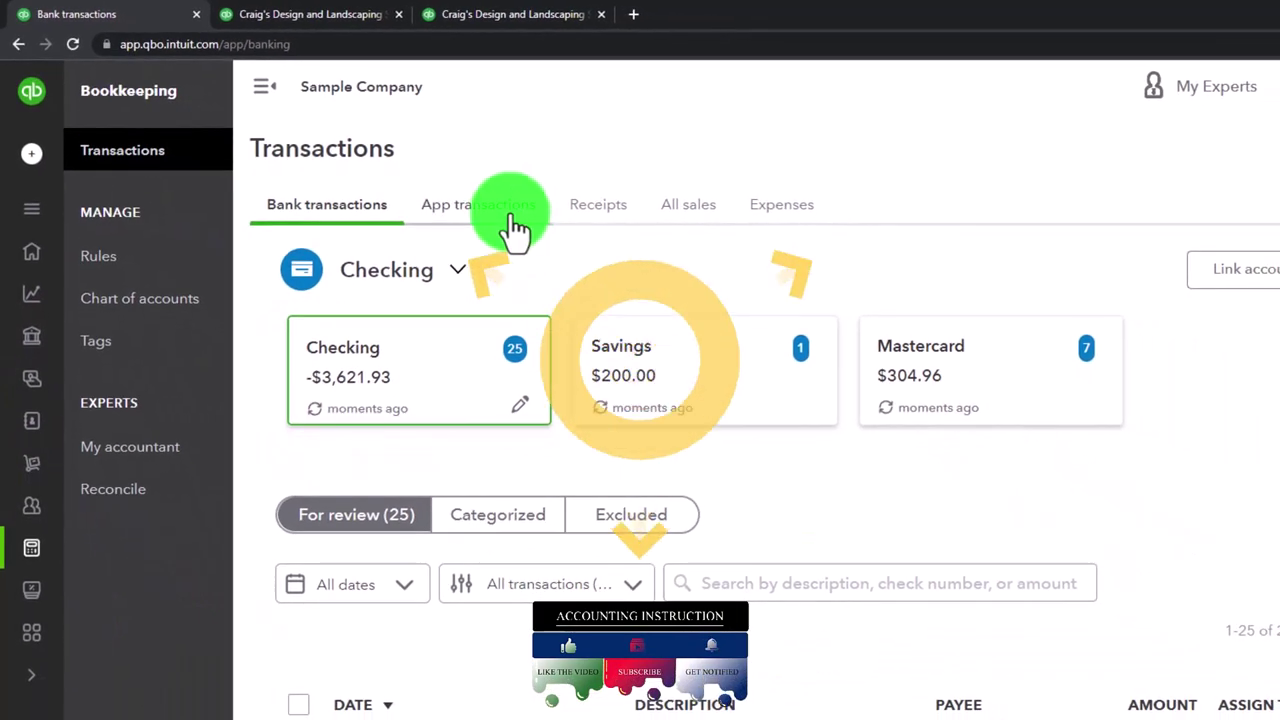
{"action": "left_click", "coordinate": [478, 204]}
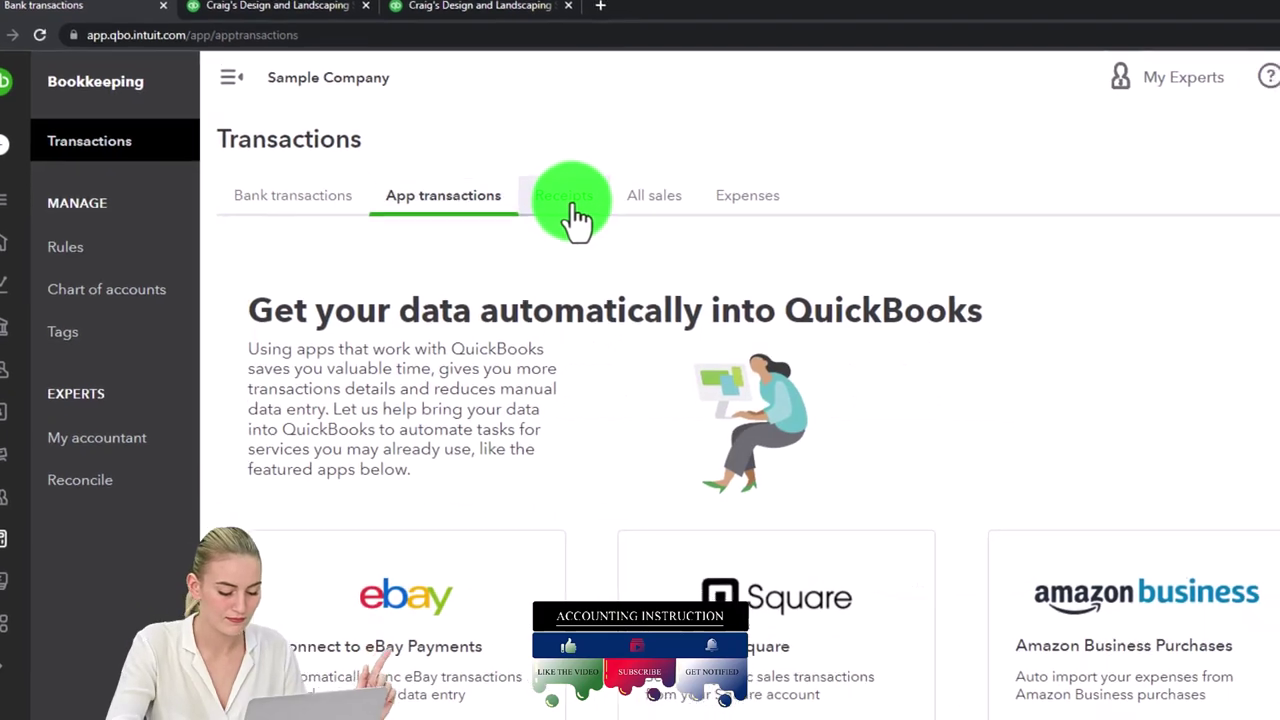
{"action": "left_click", "coordinate": [598, 206]}
{"action": "left_click", "coordinate": [445, 150]}
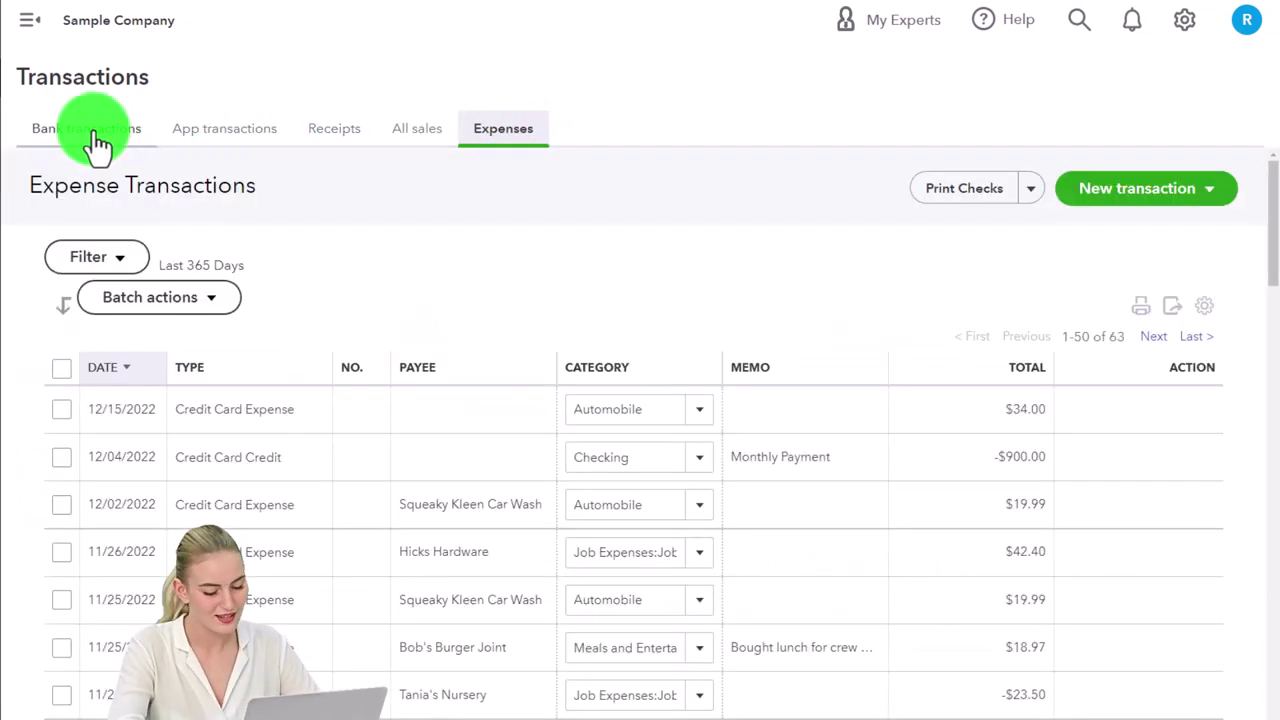
{"action": "left_click", "coordinate": [98, 140]}
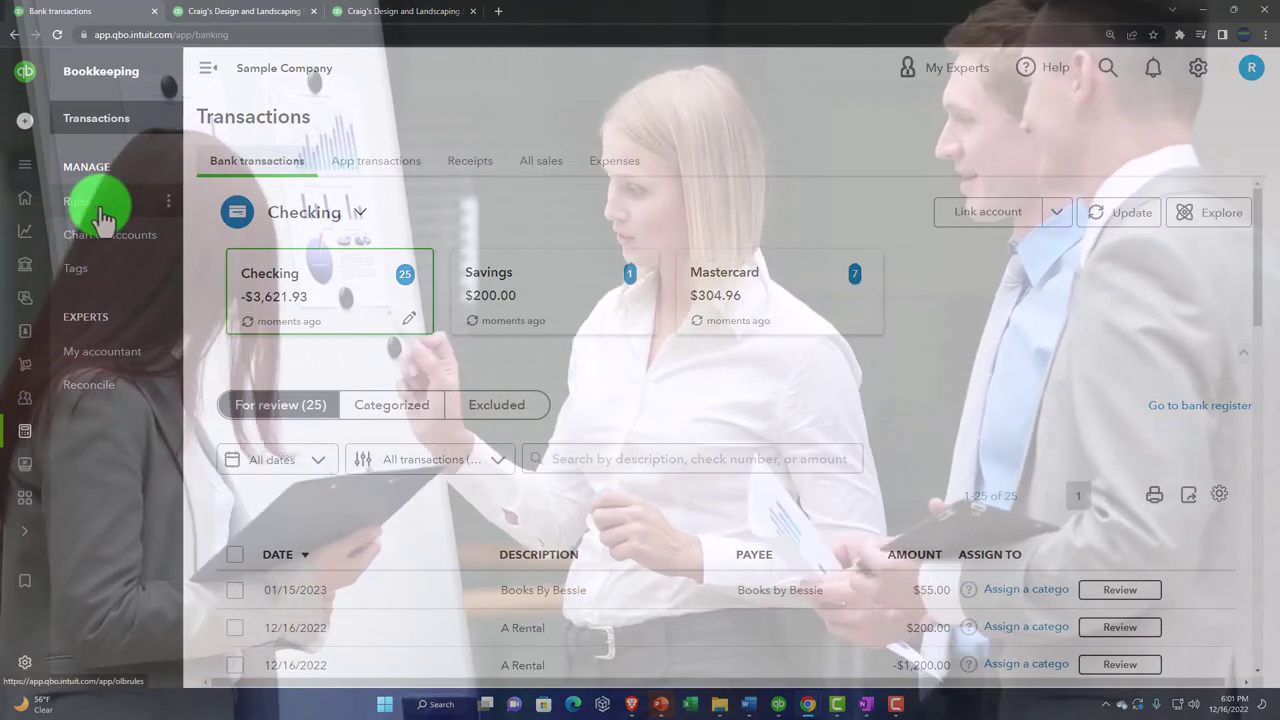
View the Bank rules page, then the full Chart of Accounts list.
{"action": "left_click", "coordinate": [103, 214]}
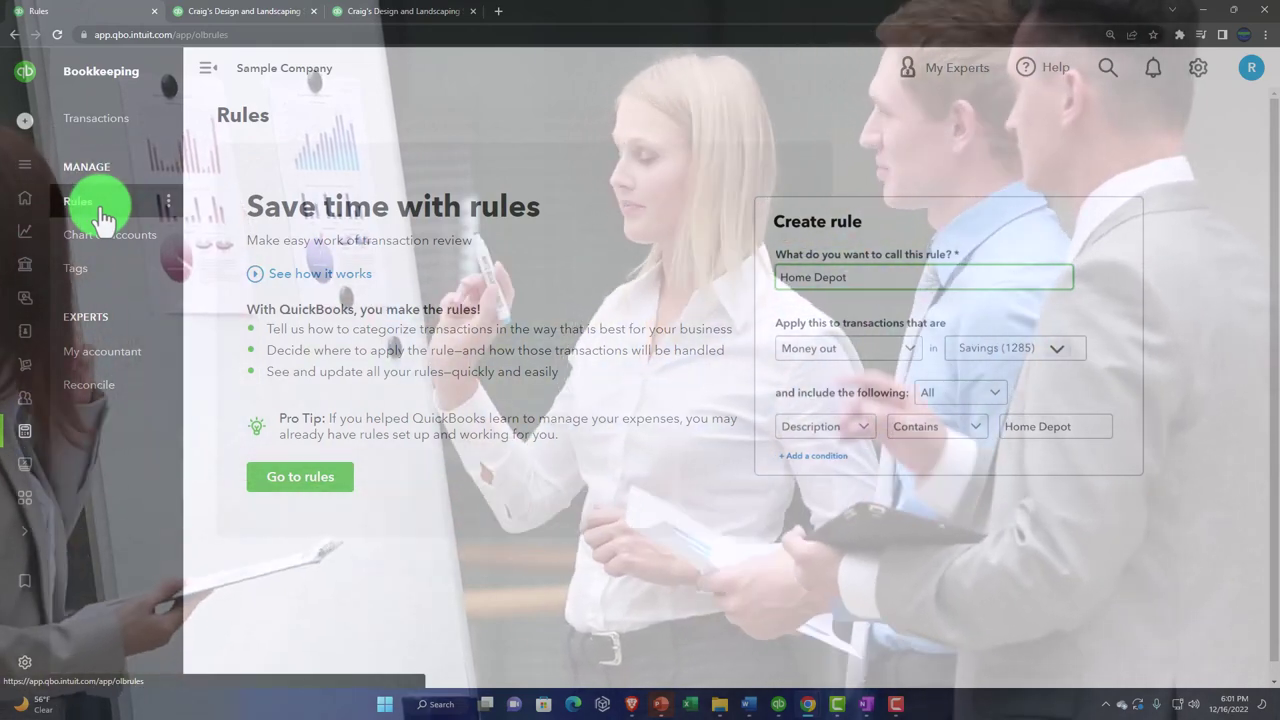
{"action": "left_click", "coordinate": [103, 240]}
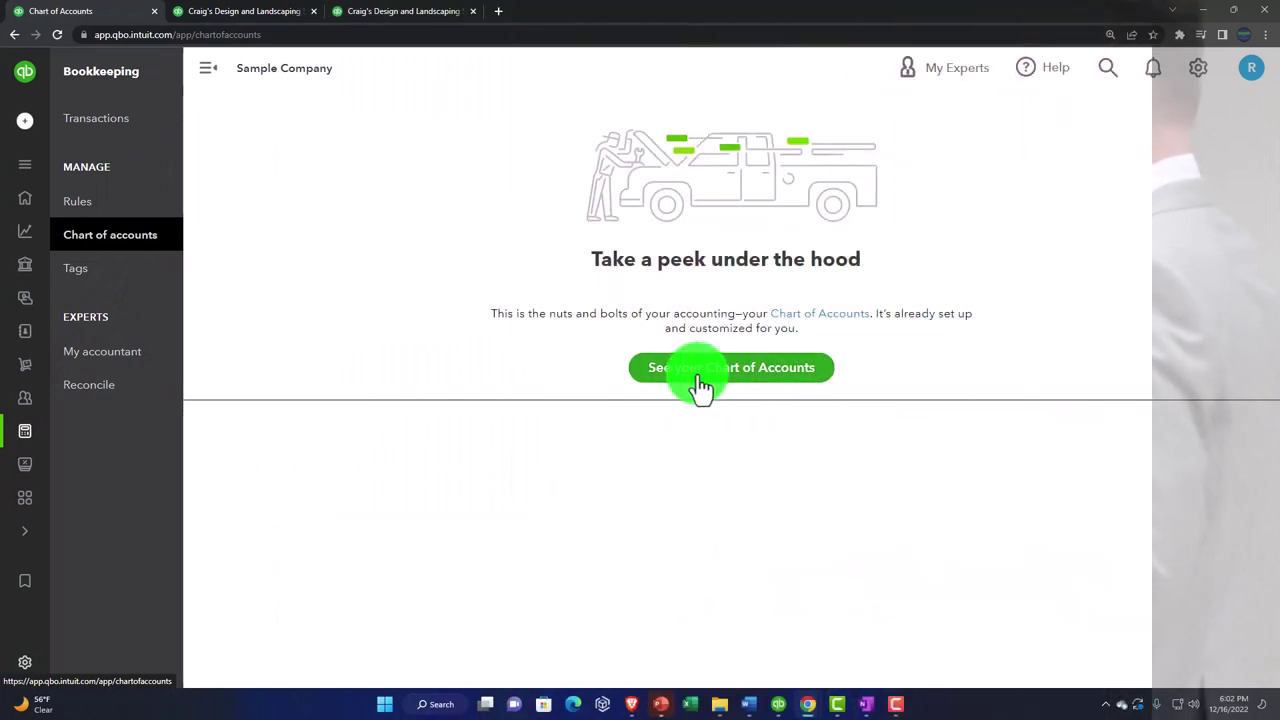
{"action": "left_click", "coordinate": [693, 372]}
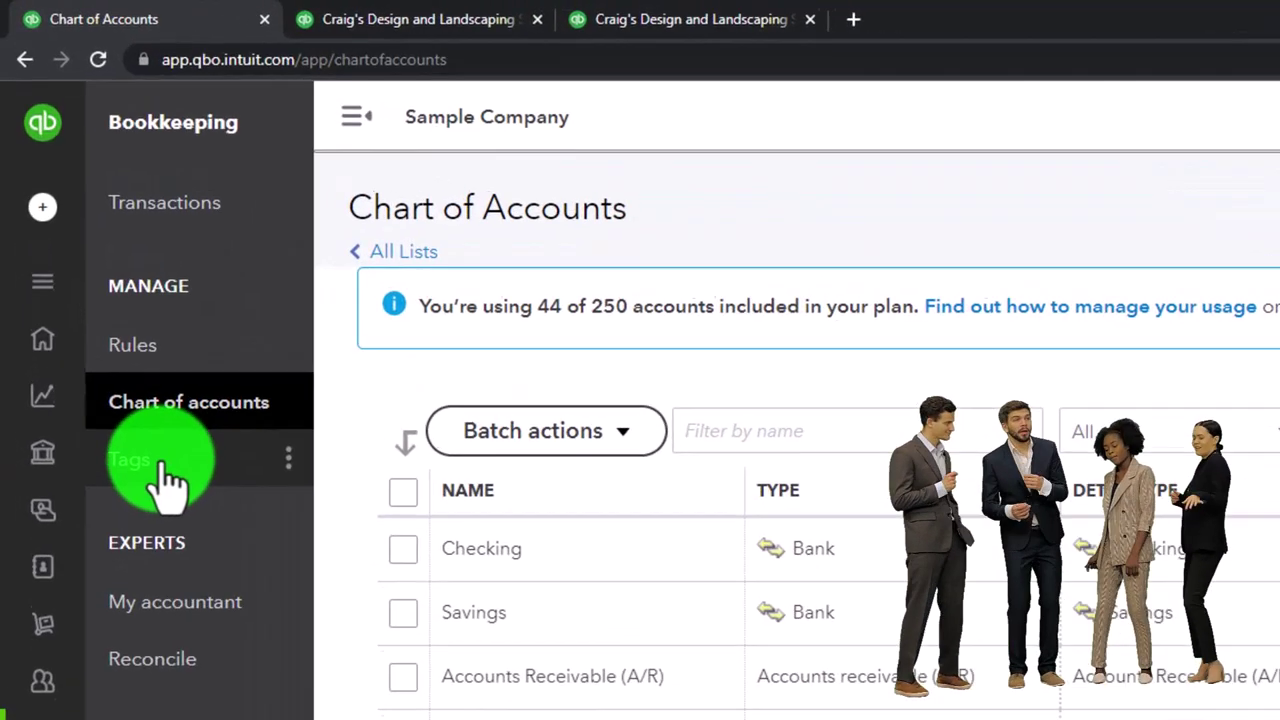
Look at the Tags page, then go to the My accountant page.
{"action": "left_click", "coordinate": [92, 272]}
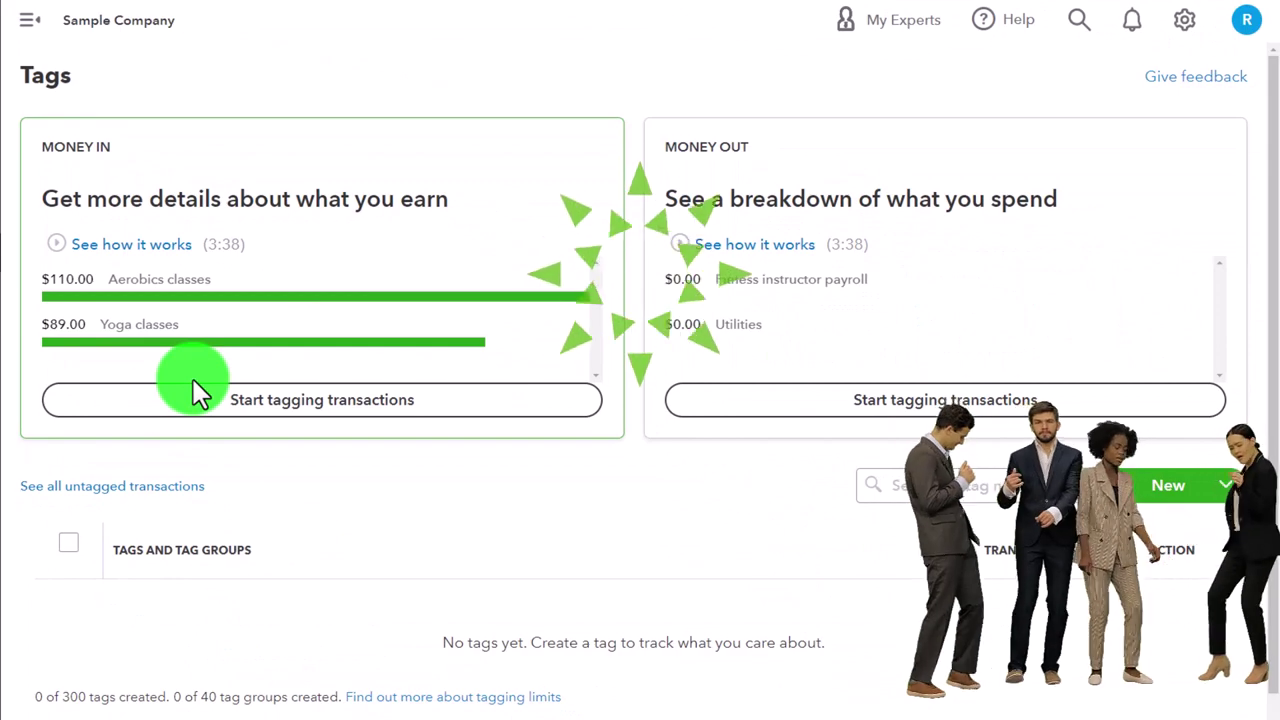
{"action": "left_click", "coordinate": [200, 392]}
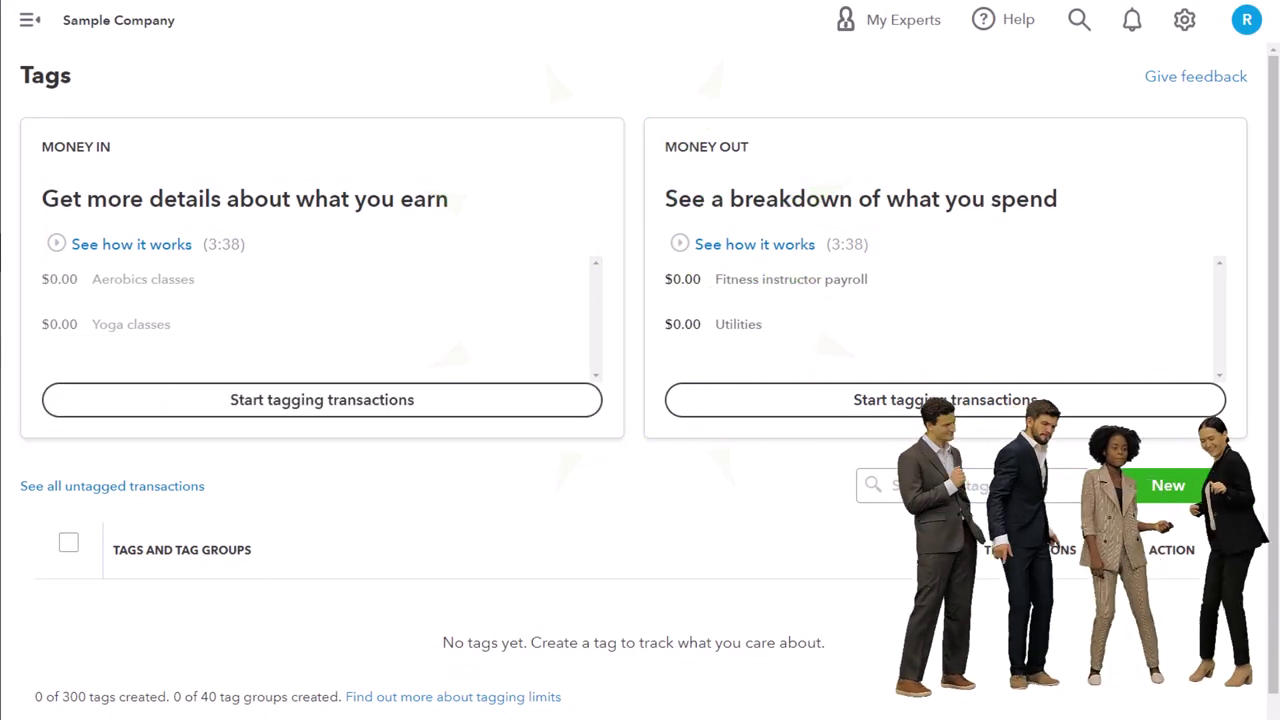
{"action": "left_click", "coordinate": [100, 392]}
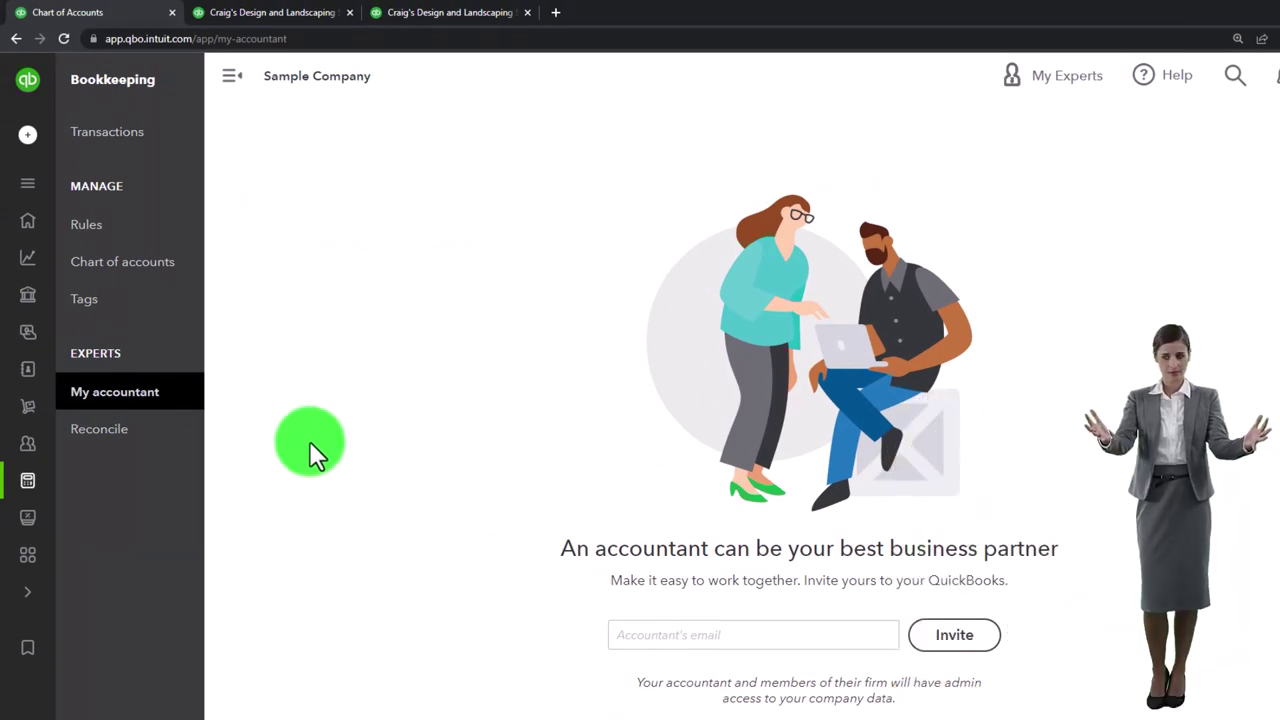
Visit the Reconcile page, then go to the Taxes section's Sales tax setup page.
{"action": "left_click", "coordinate": [162, 630]}
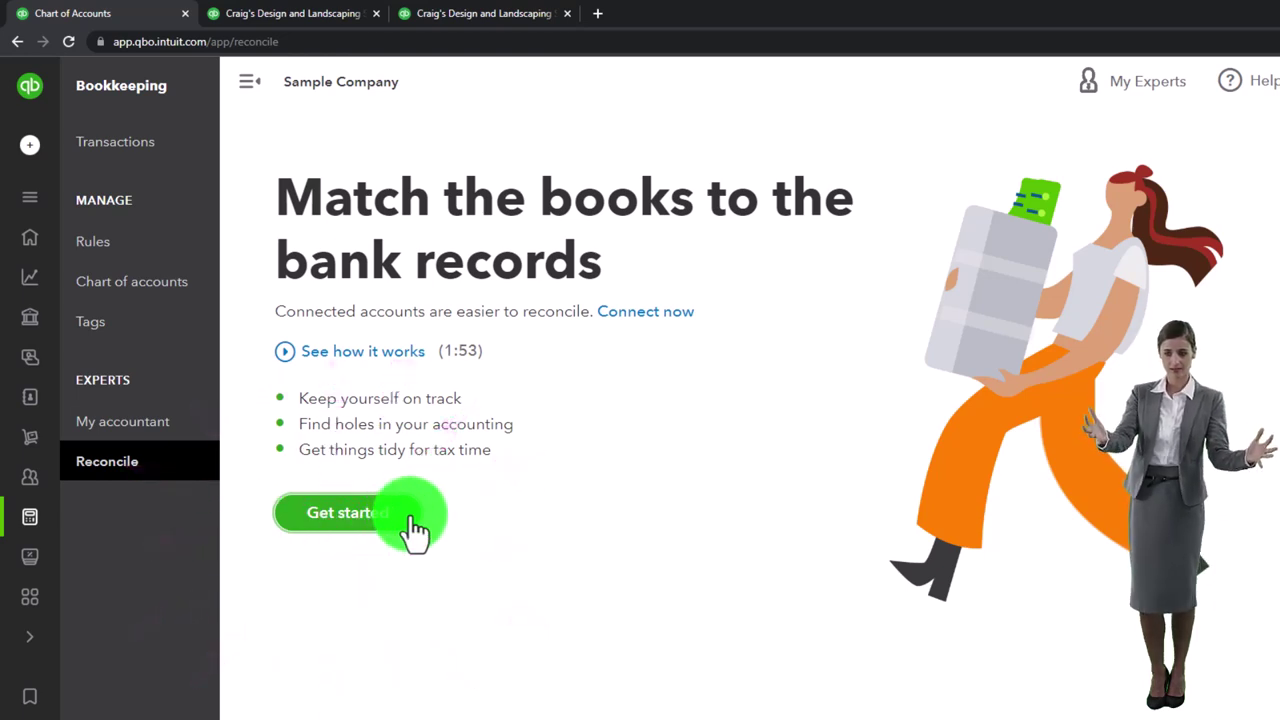
{"action": "left_click", "coordinate": [45, 571]}
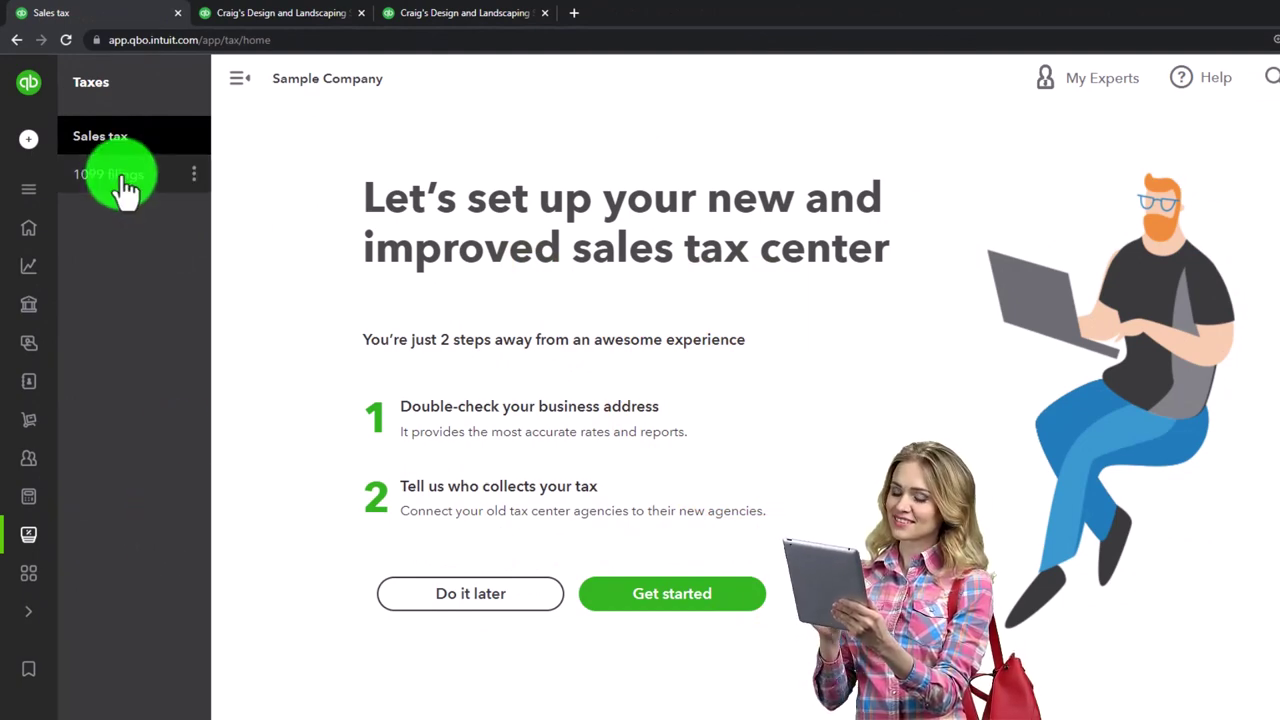
Go to the Apps Find apps tab listing Premium Apps like Planning Maestro, DocuSign and BILL.
{"action": "left_click", "coordinate": [48, 578]}
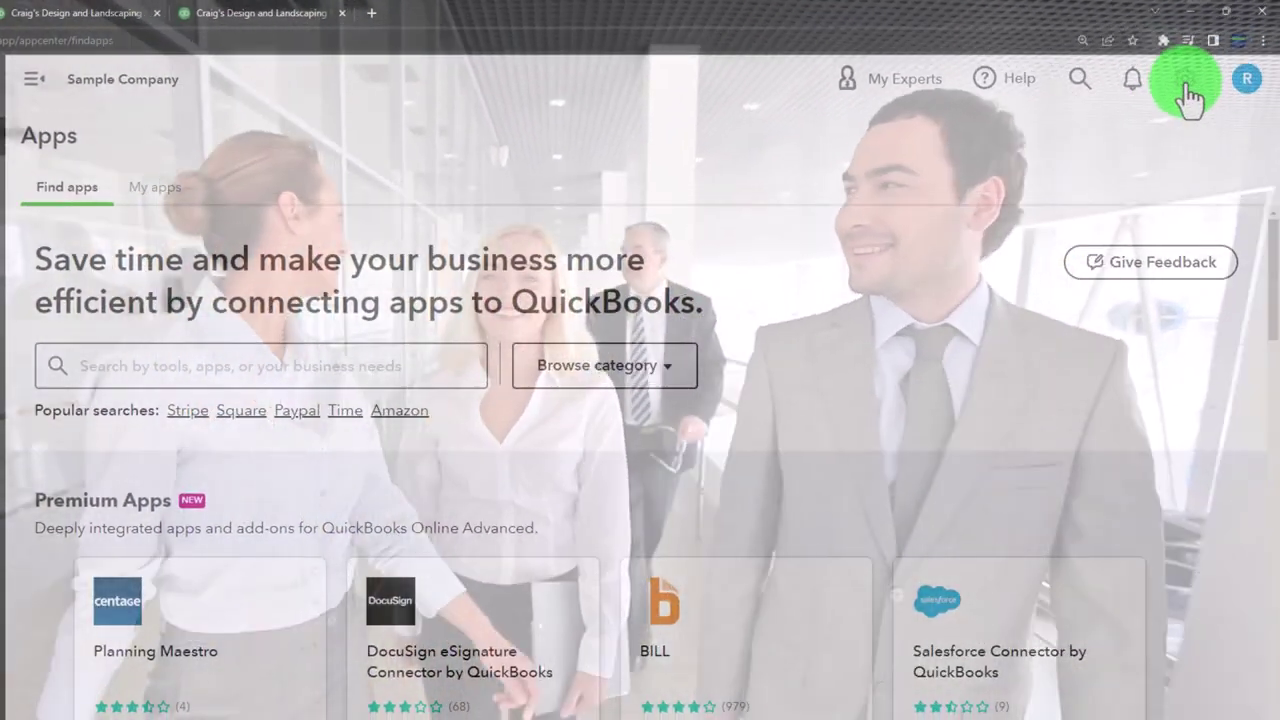
Bring up the company settings gear menu to change to business view.
{"action": "left_click", "coordinate": [1186, 86]}
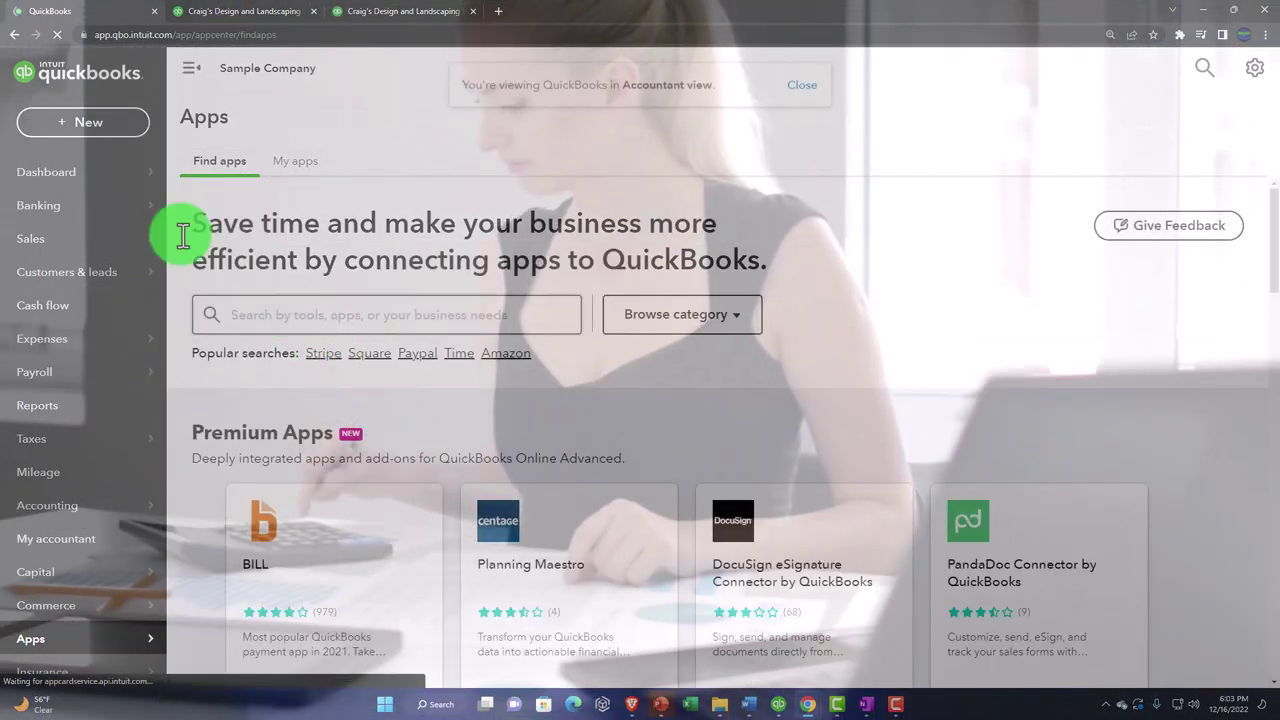
Preview the + New create list, dismiss it, and go to the Dashboard home page.
{"action": "left_click", "coordinate": [90, 130]}
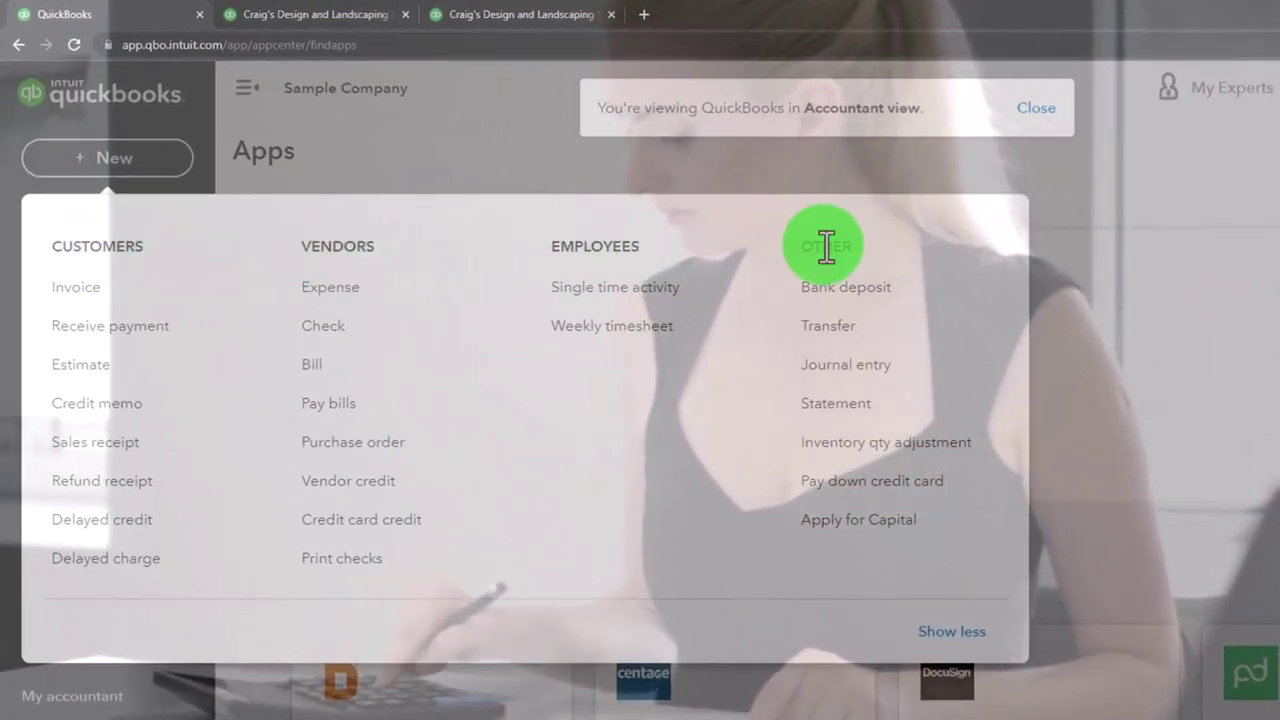
{"action": "left_click", "coordinate": [1118, 179]}
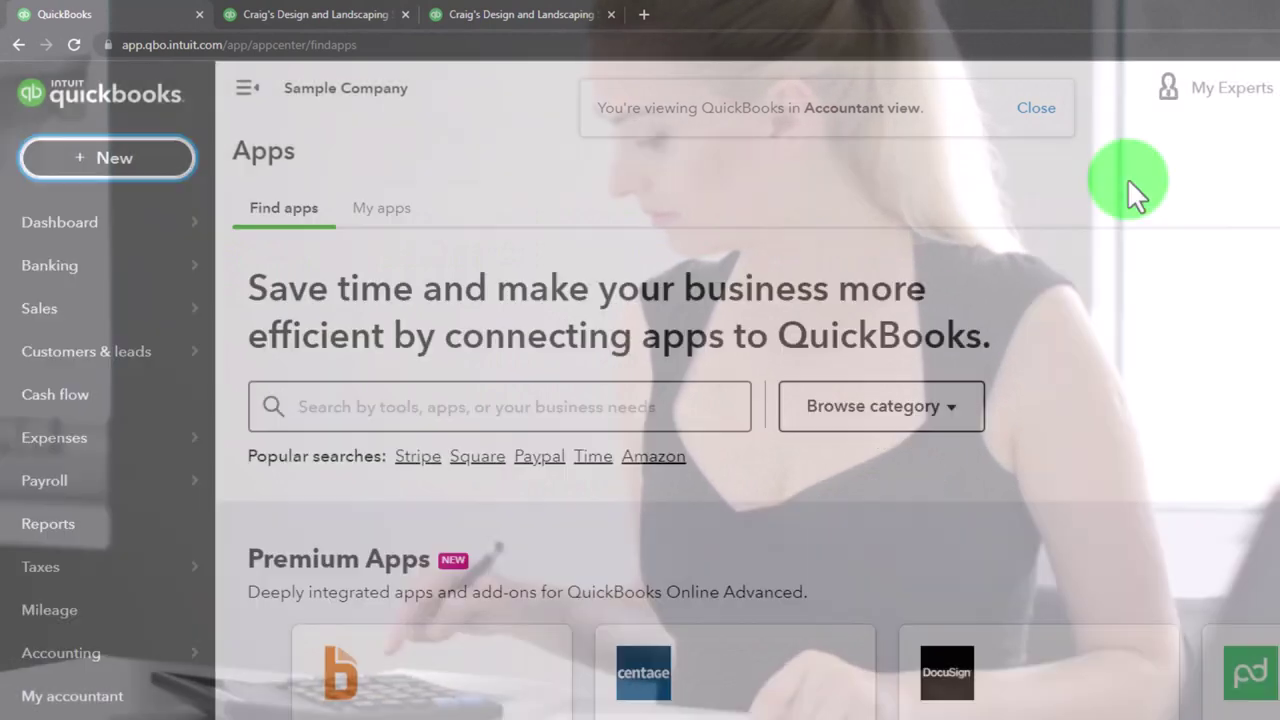
{"action": "left_click", "coordinate": [85, 238]}
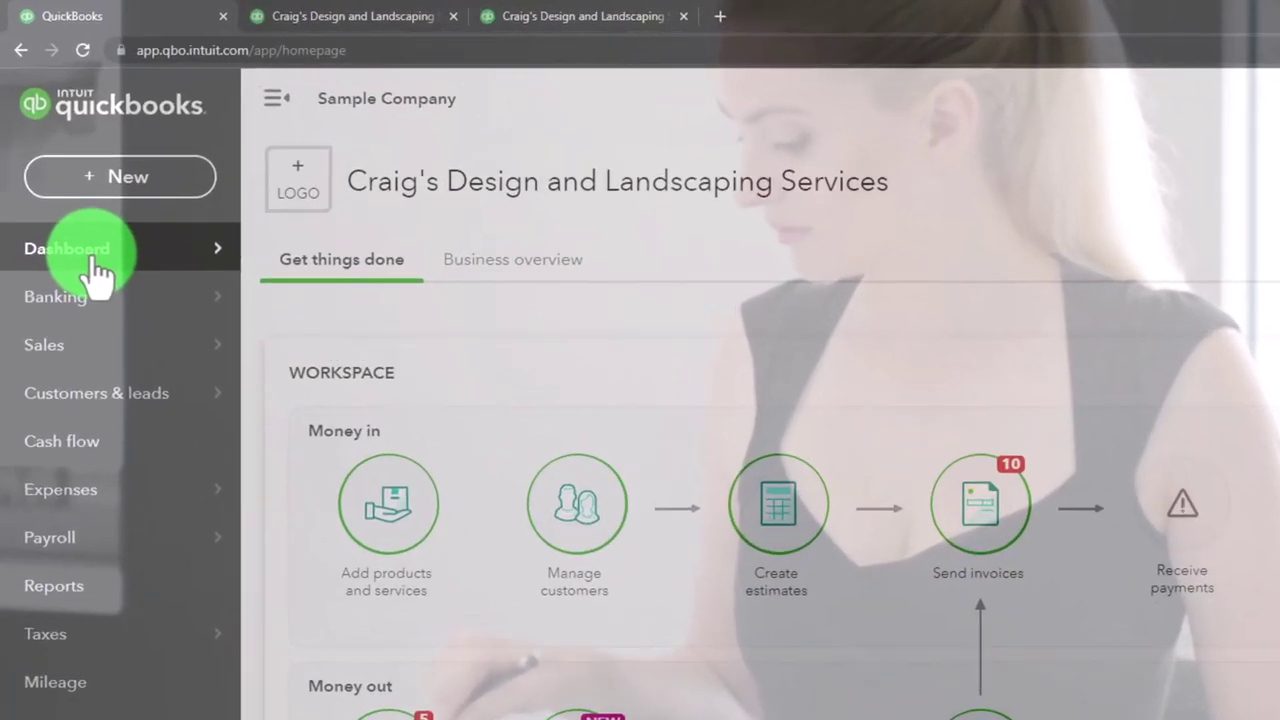
Go to the Banking page and dismiss the bank connection notice.
{"action": "left_click", "coordinate": [144, 283]}
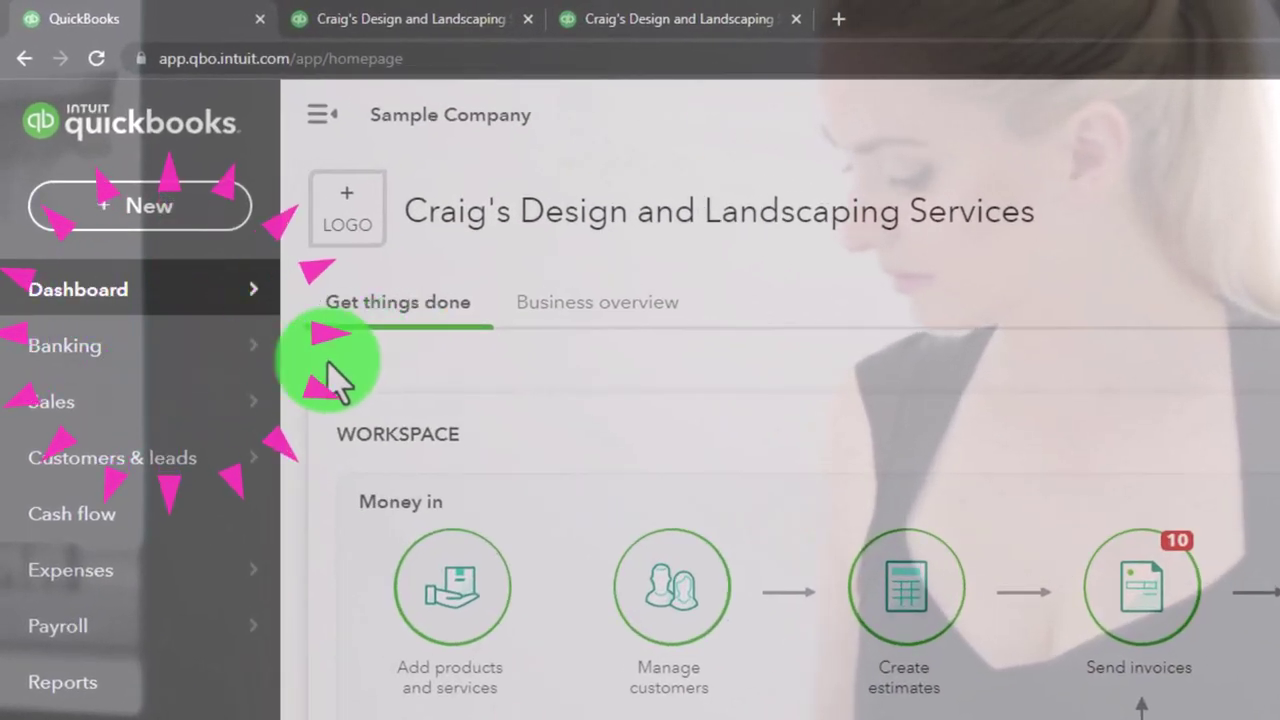
{"action": "mouse_move", "coordinate": [100, 368]}
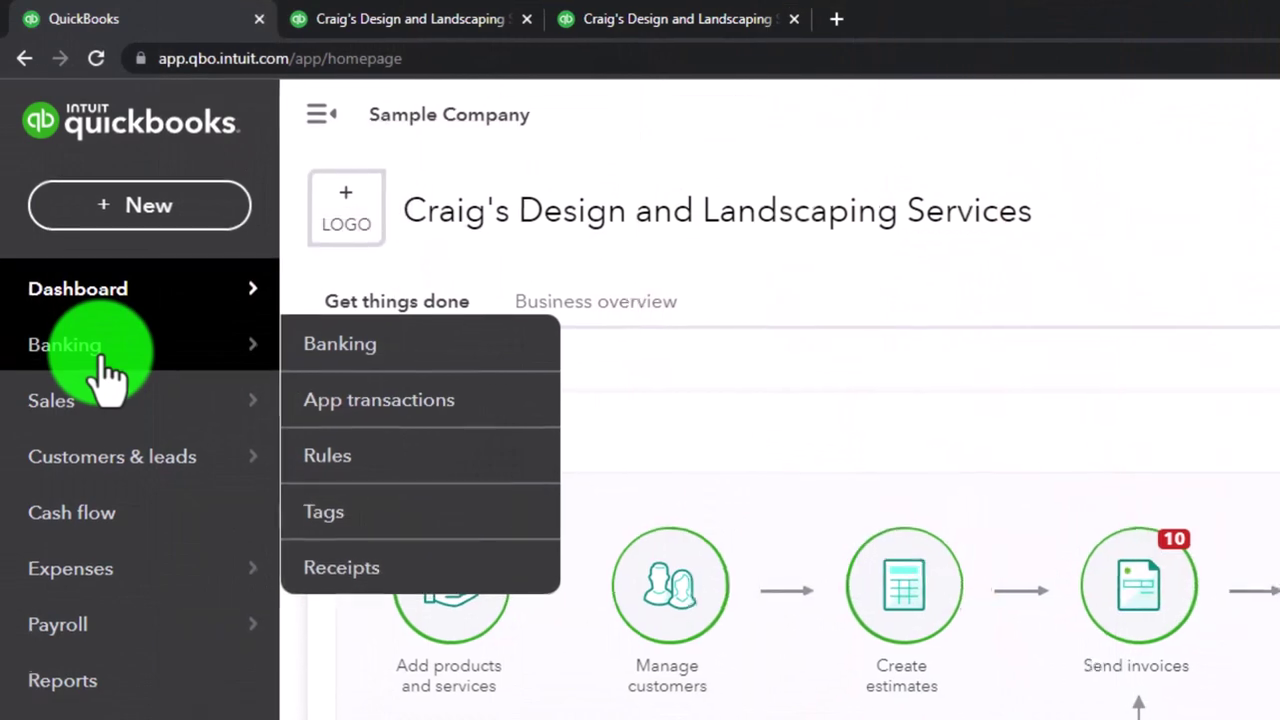
{"action": "left_click", "coordinate": [100, 360]}
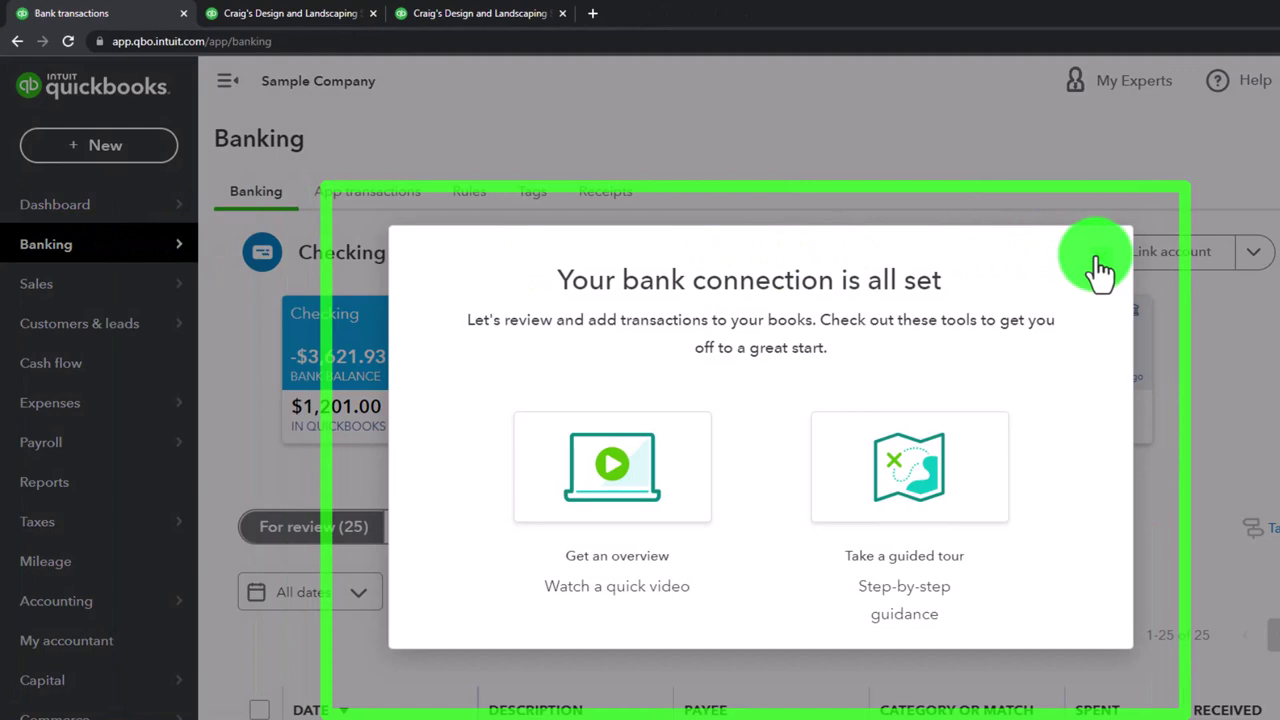
{"action": "left_click", "coordinate": [1100, 262]}
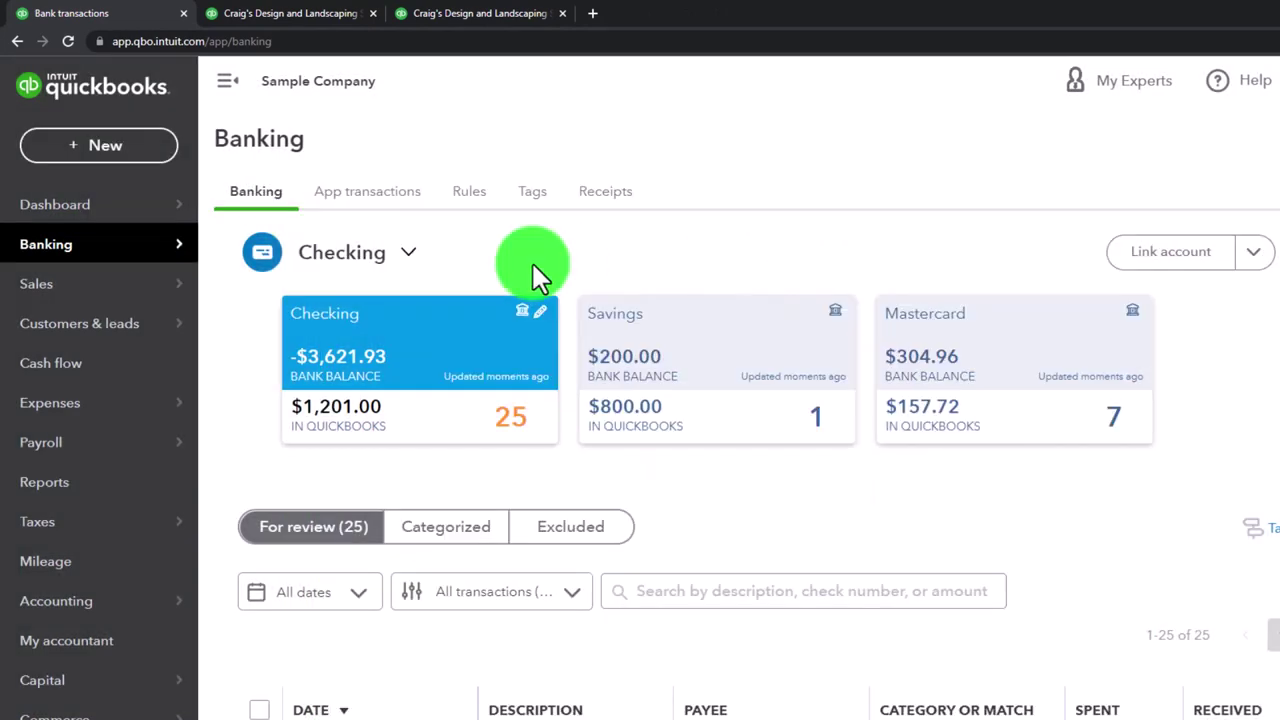
Step through the App transactions, Rules, Tags and Receipts sections of Banking.
{"action": "mouse_move", "coordinate": [180, 246]}
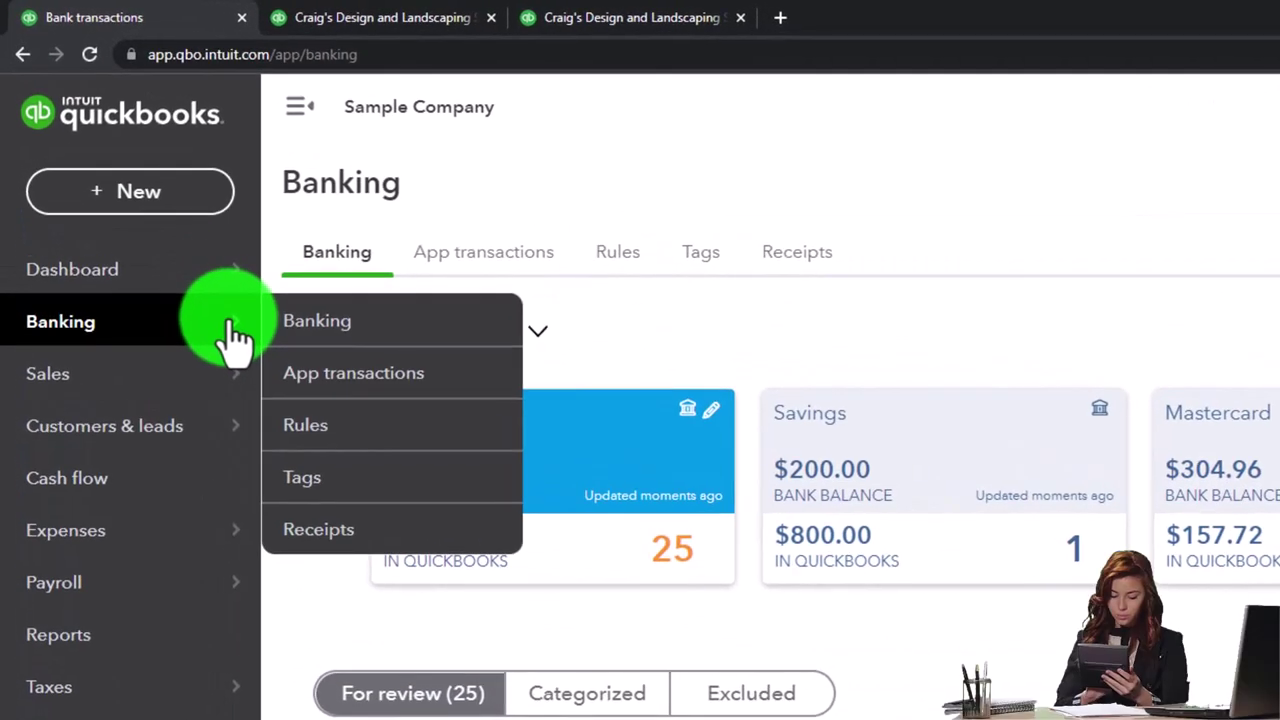
{"action": "mouse_move", "coordinate": [139, 338]}
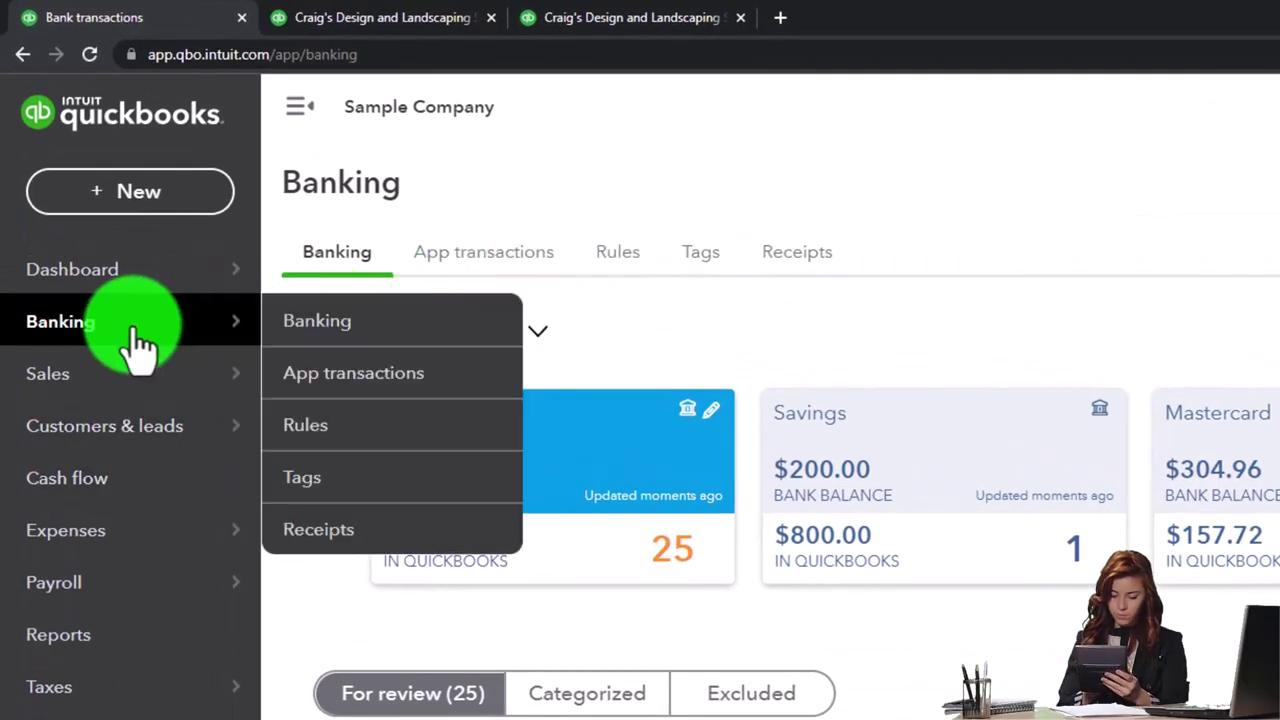
{"action": "left_click", "coordinate": [182, 332]}
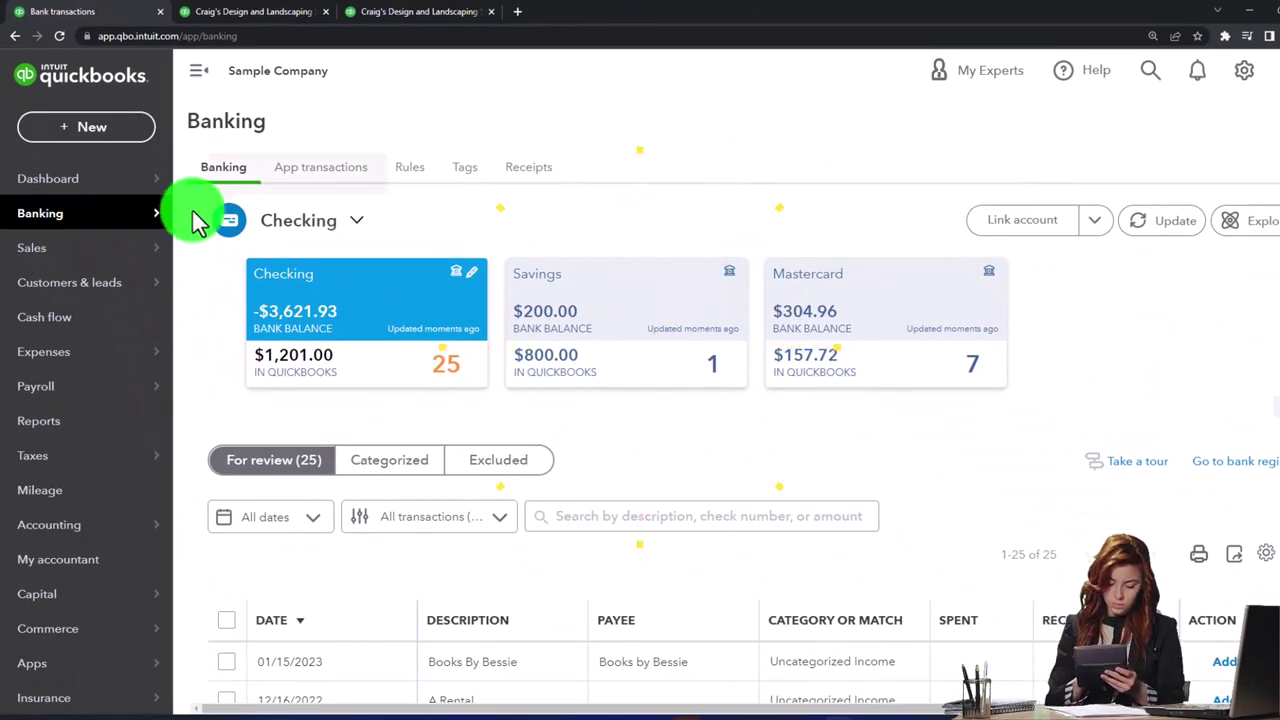
{"action": "mouse_move", "coordinate": [160, 226]}
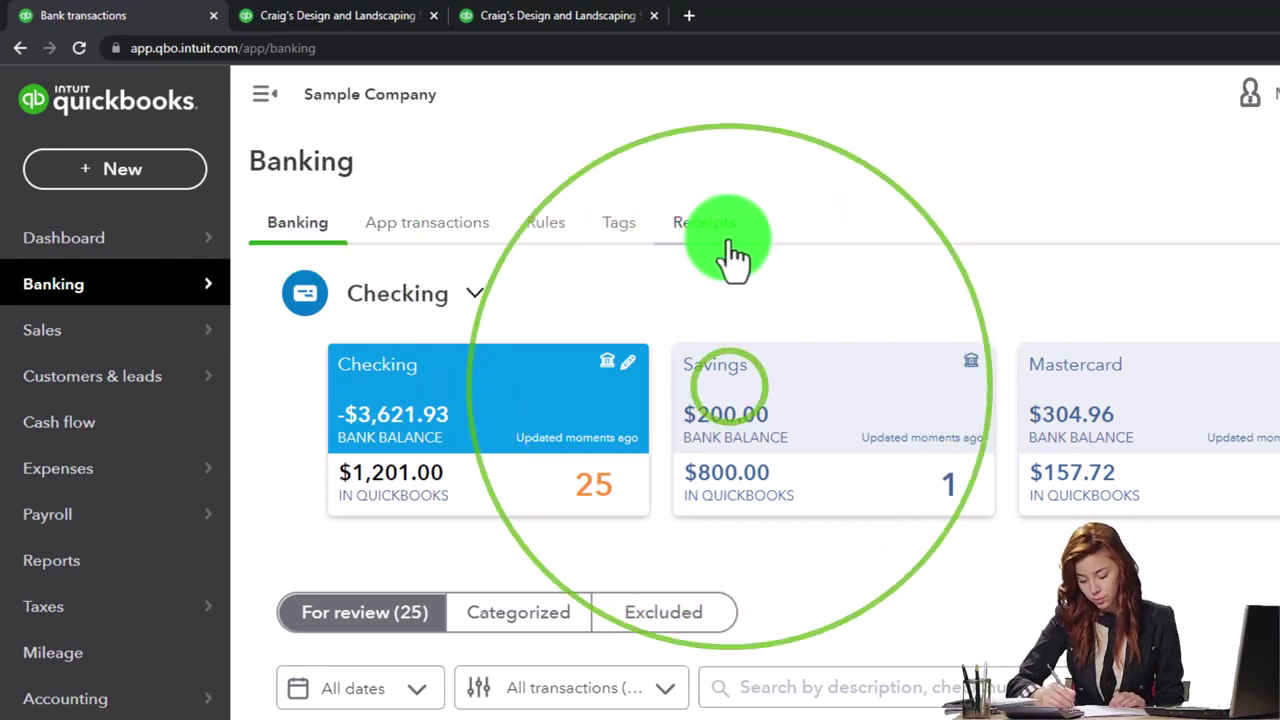
{"action": "left_click", "coordinate": [438, 226]}
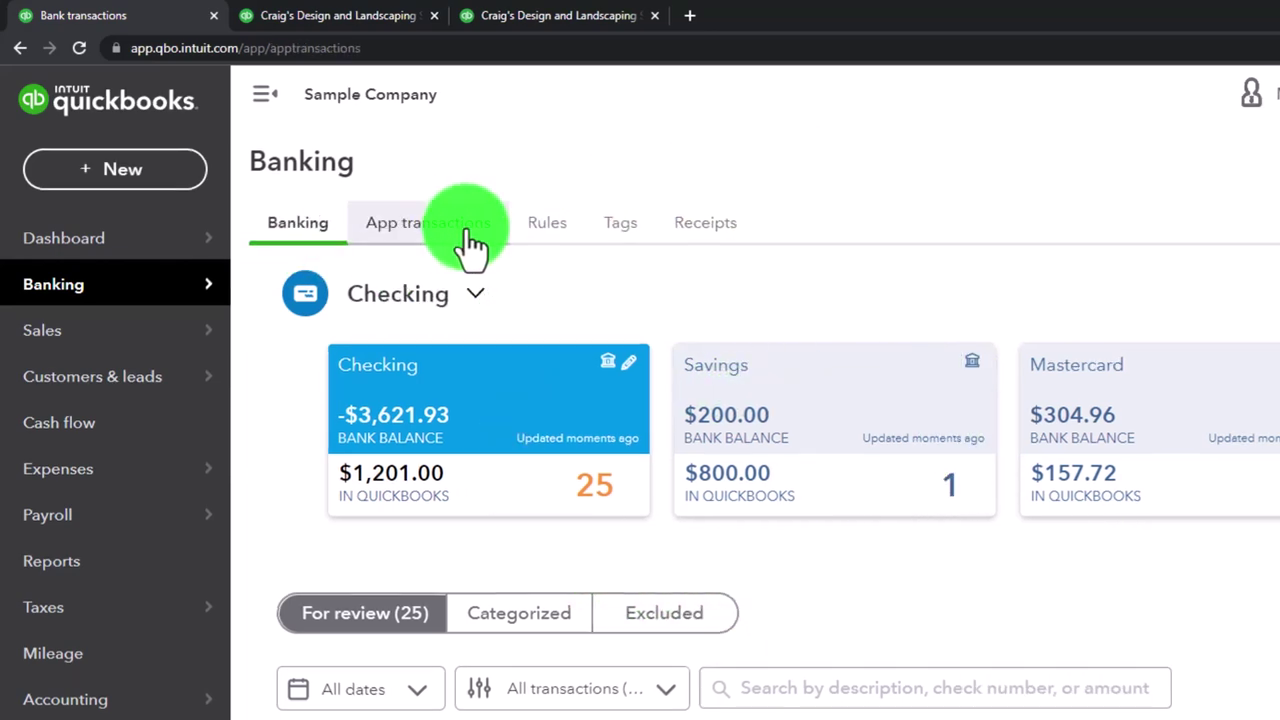
{"action": "left_click", "coordinate": [548, 224]}
{"action": "left_click", "coordinate": [628, 224]}
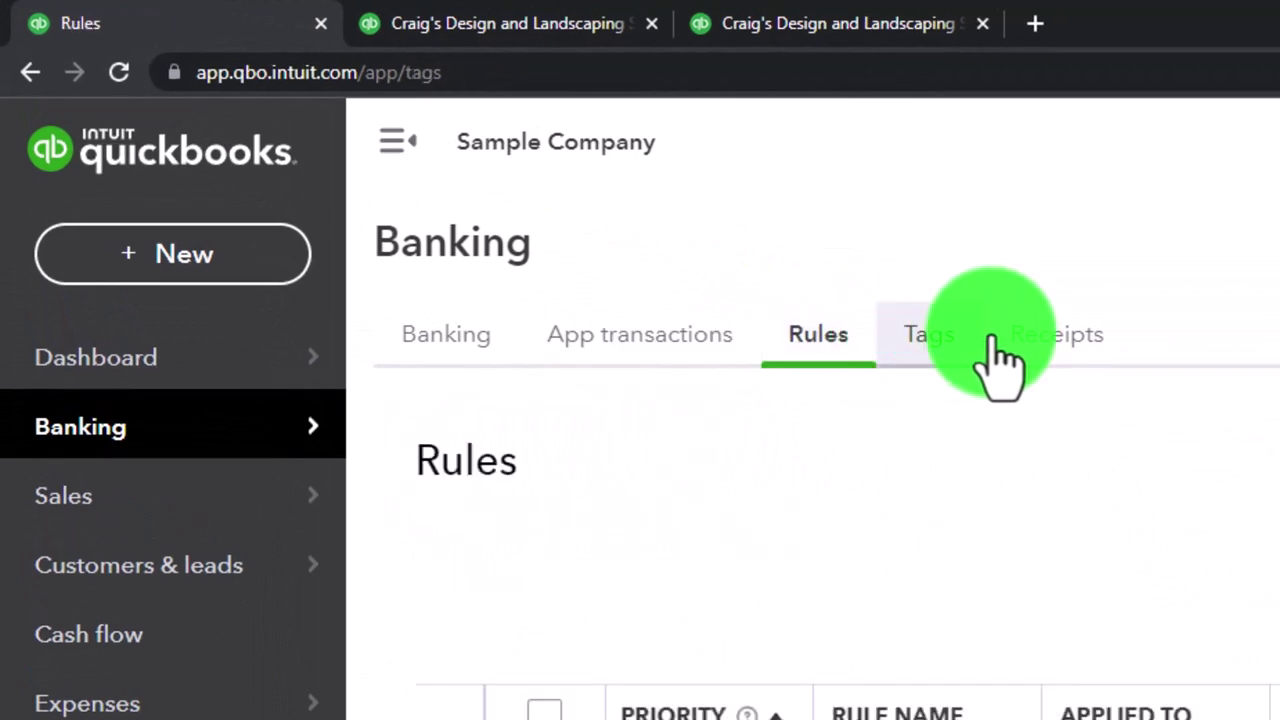
{"action": "left_click", "coordinate": [1000, 340]}
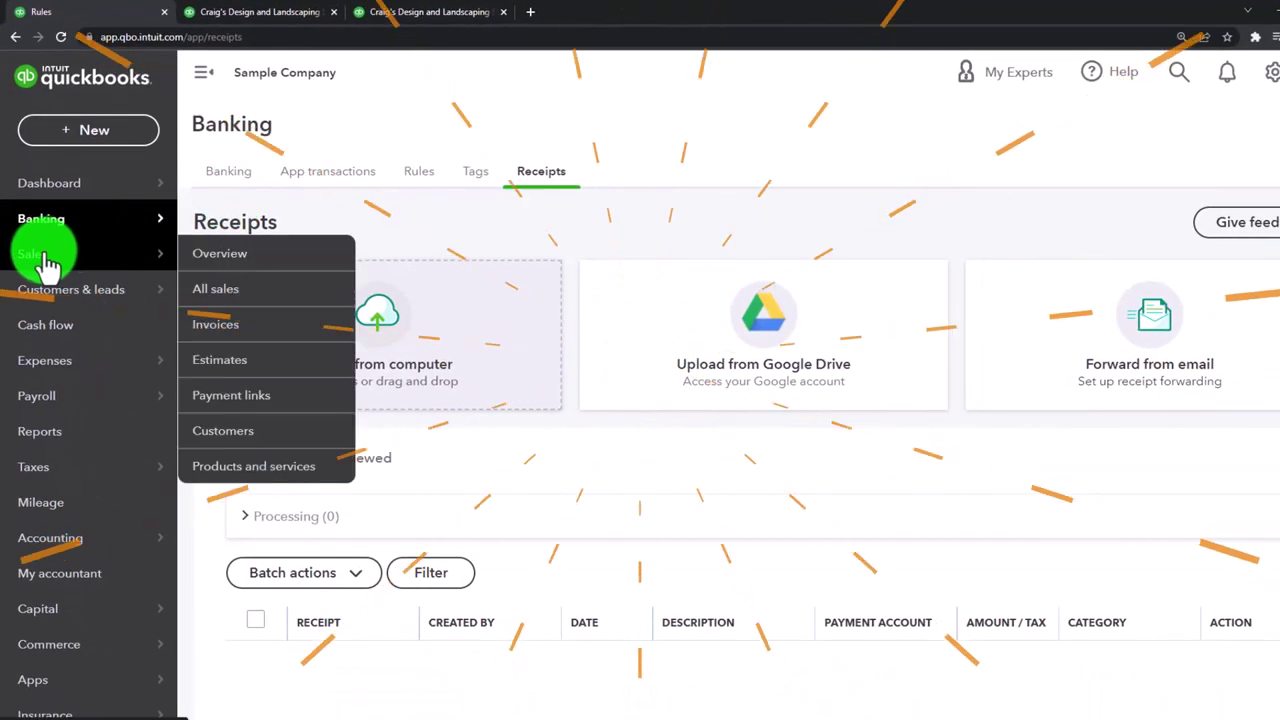
View the Sales overview, then the Sales invoices list.
{"action": "left_click", "coordinate": [43, 263]}
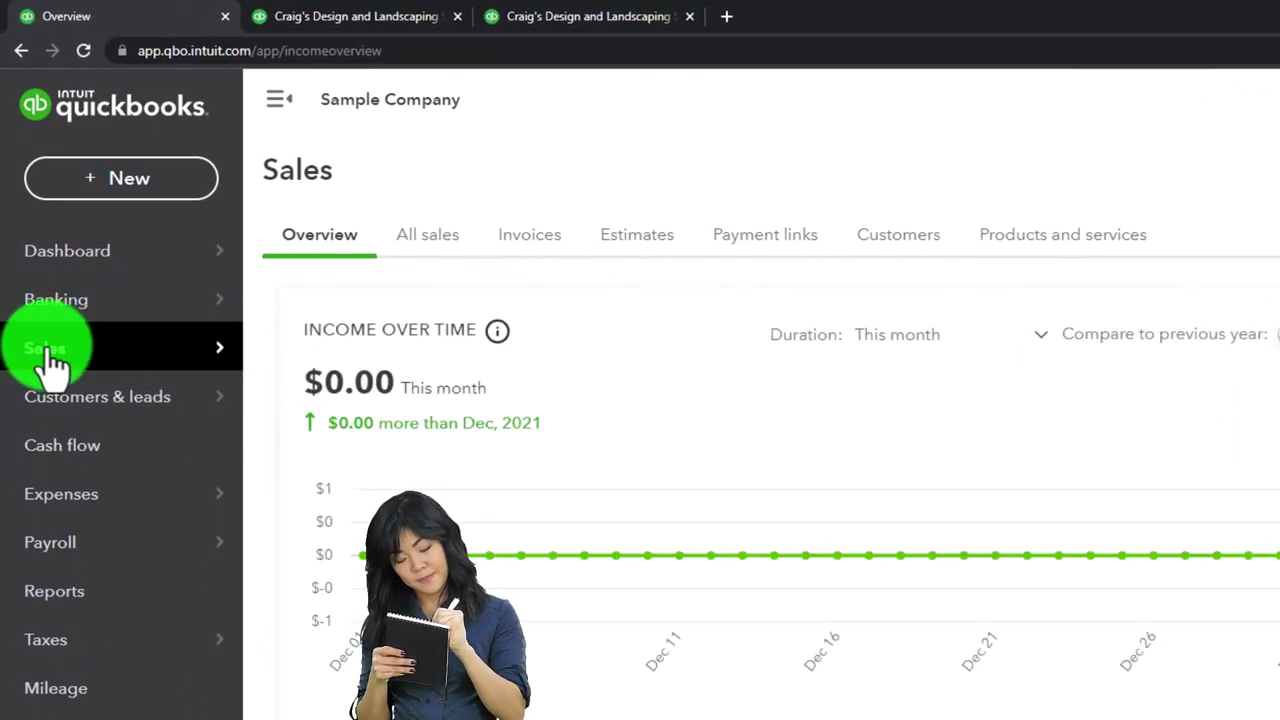
{"action": "left_click", "coordinate": [168, 302]}
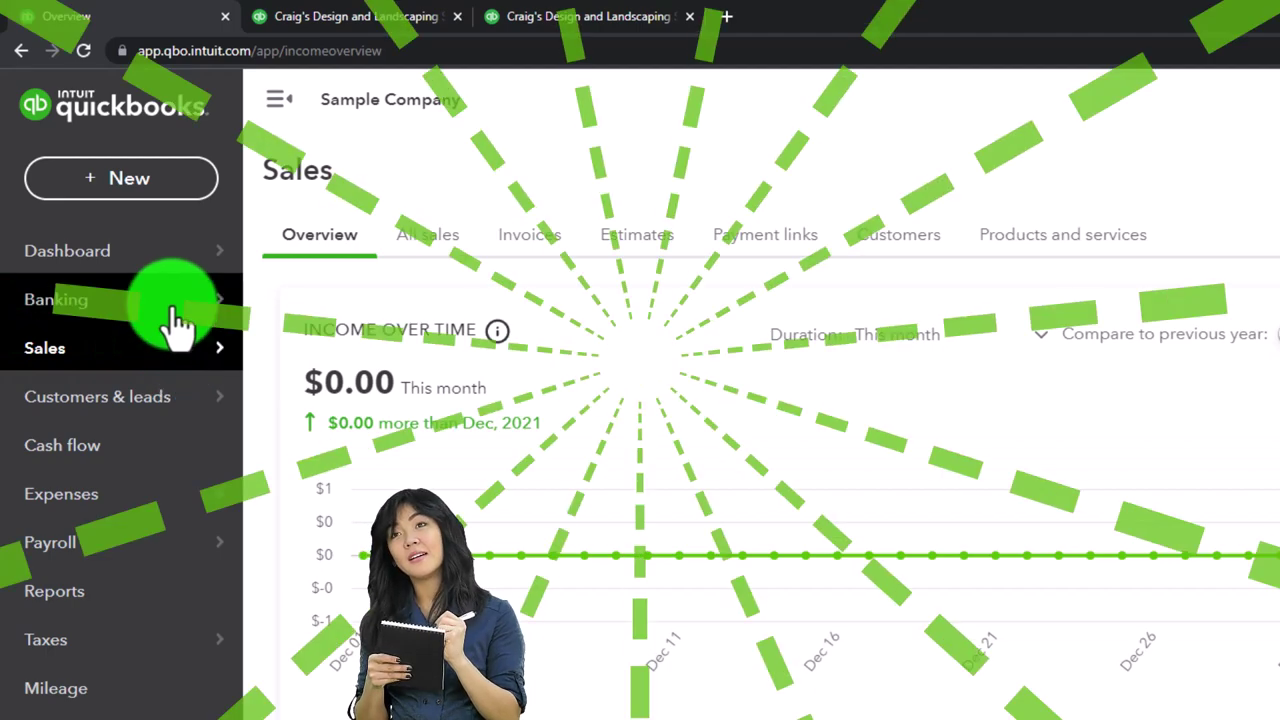
{"action": "mouse_move", "coordinate": [158, 350]}
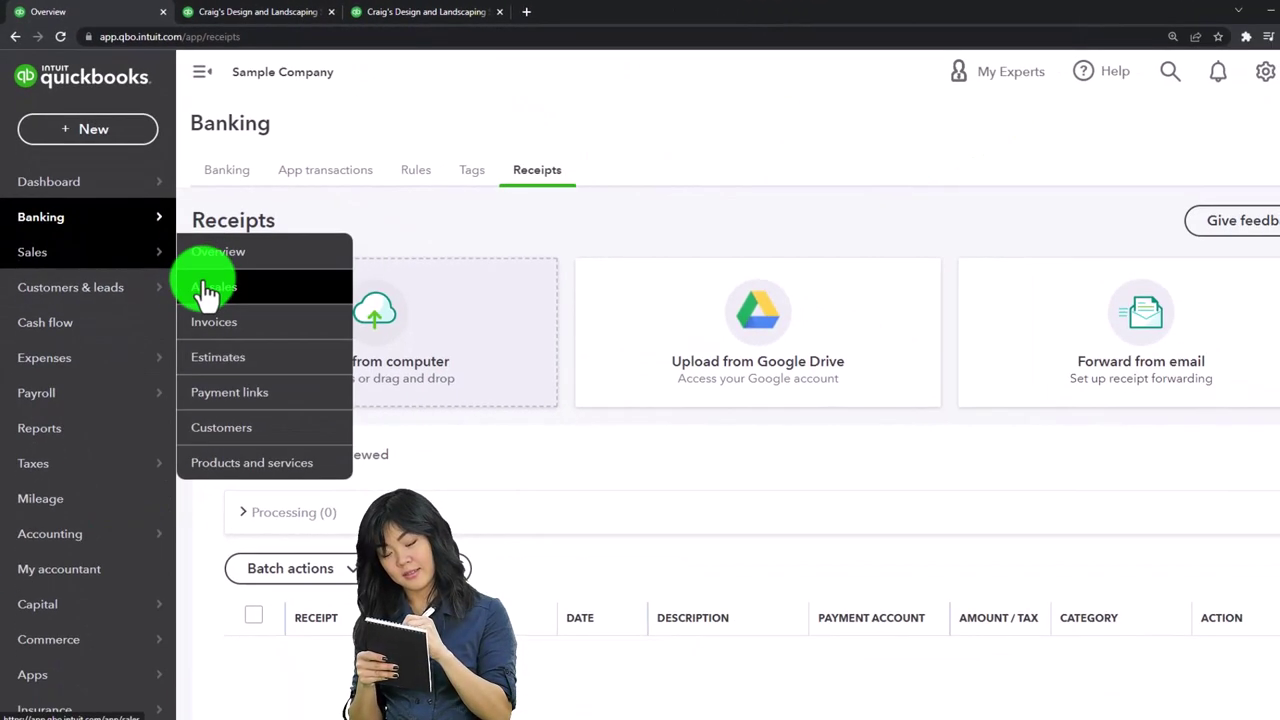
{"action": "left_click", "coordinate": [209, 337]}
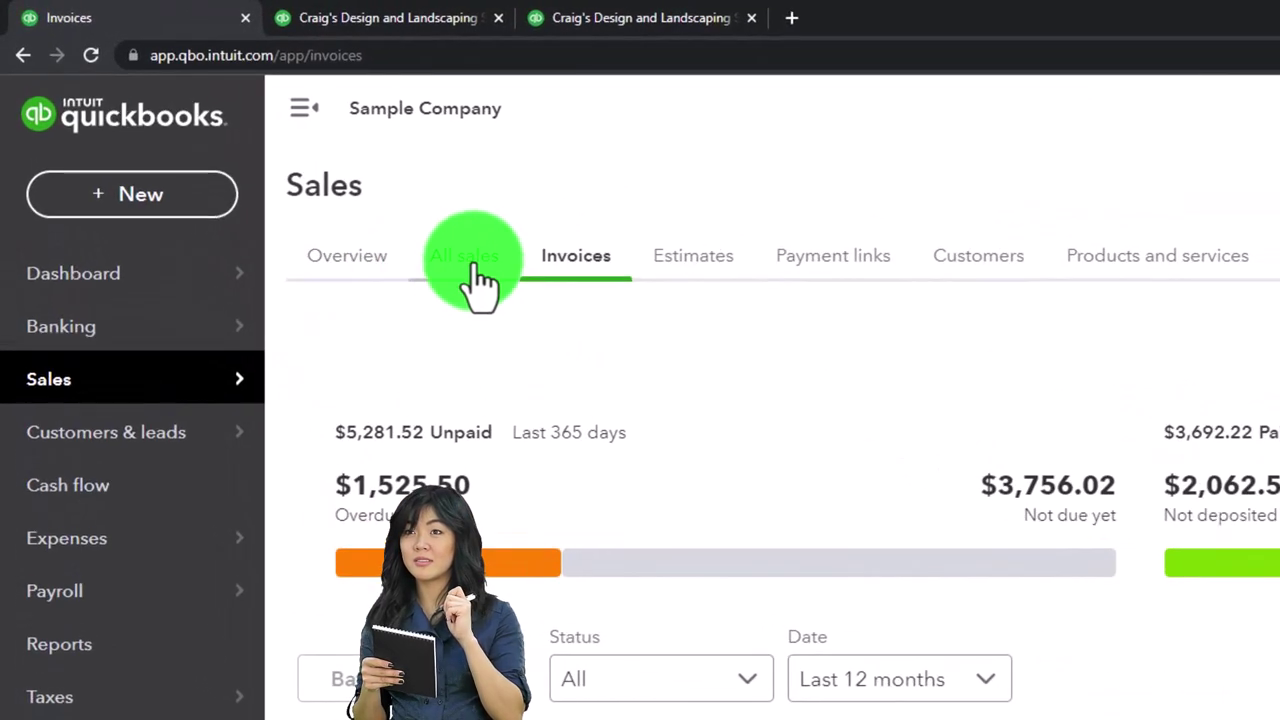
Browse Estimates, Payment links, Customers and Products and services, ending on Customers & leads.
{"action": "left_click", "coordinate": [674, 270]}
{"action": "left_click", "coordinate": [845, 262]}
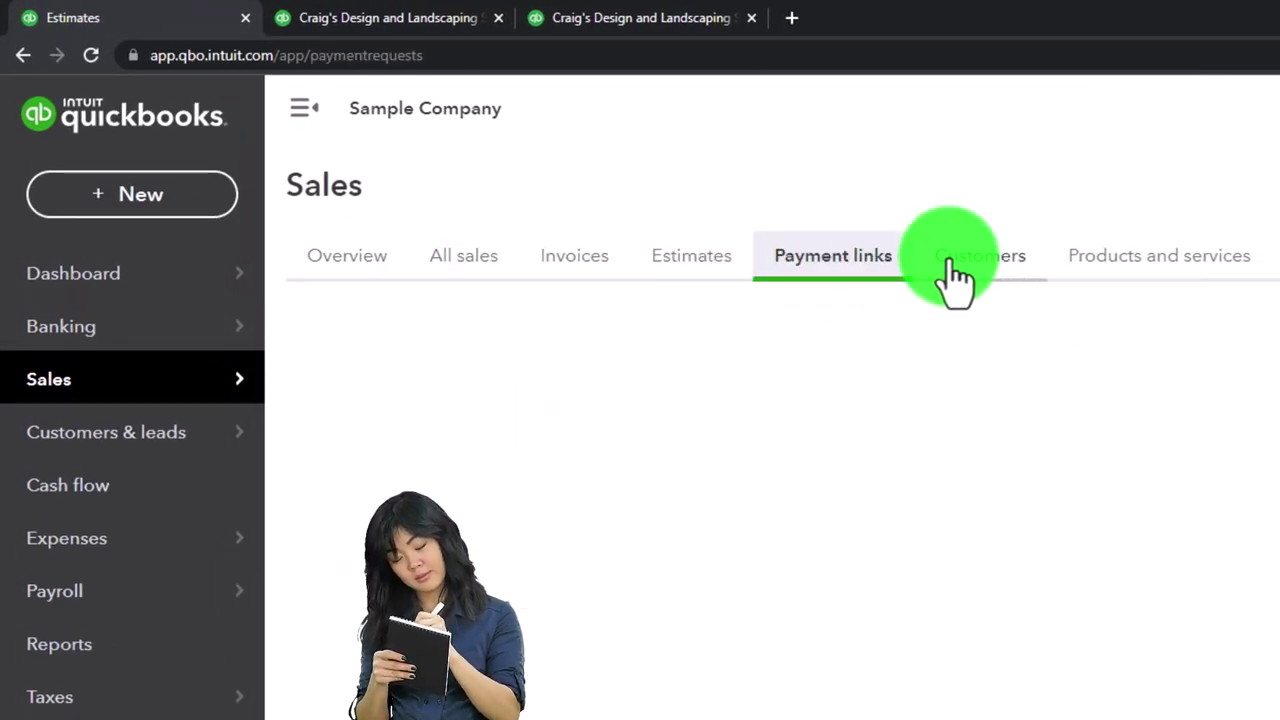
{"action": "left_click", "coordinate": [985, 262]}
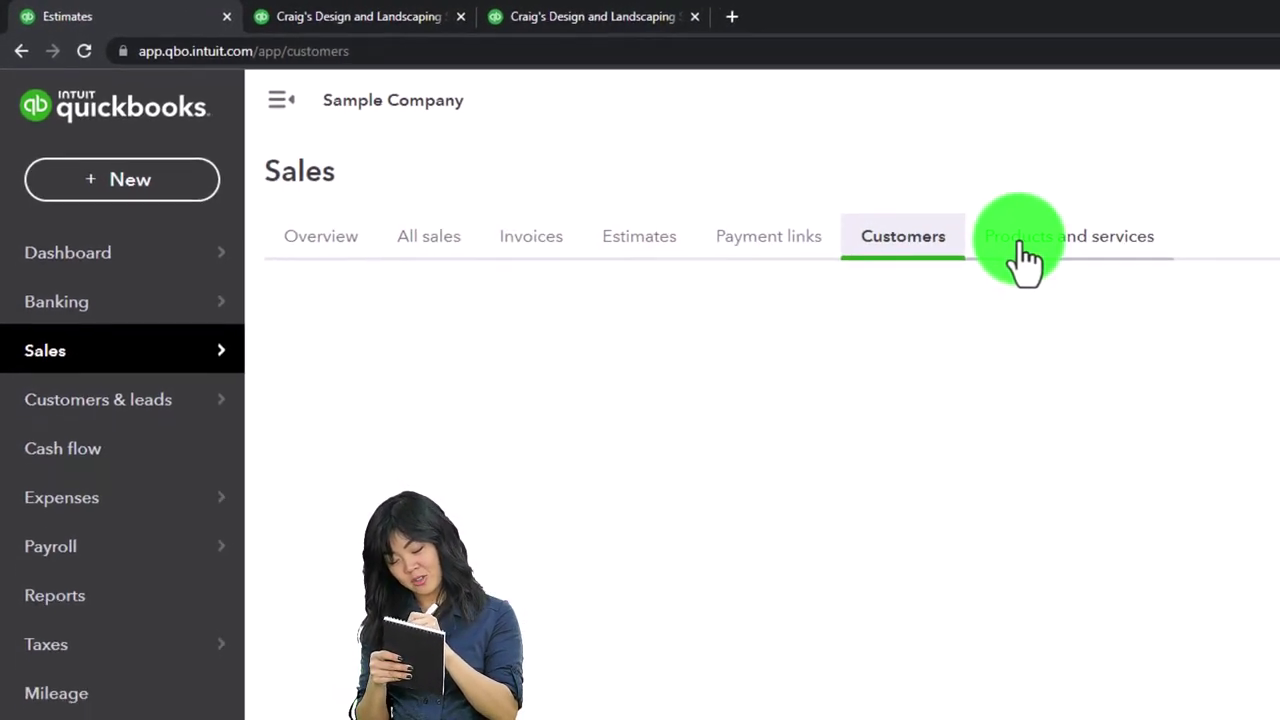
{"action": "left_click", "coordinate": [1022, 245]}
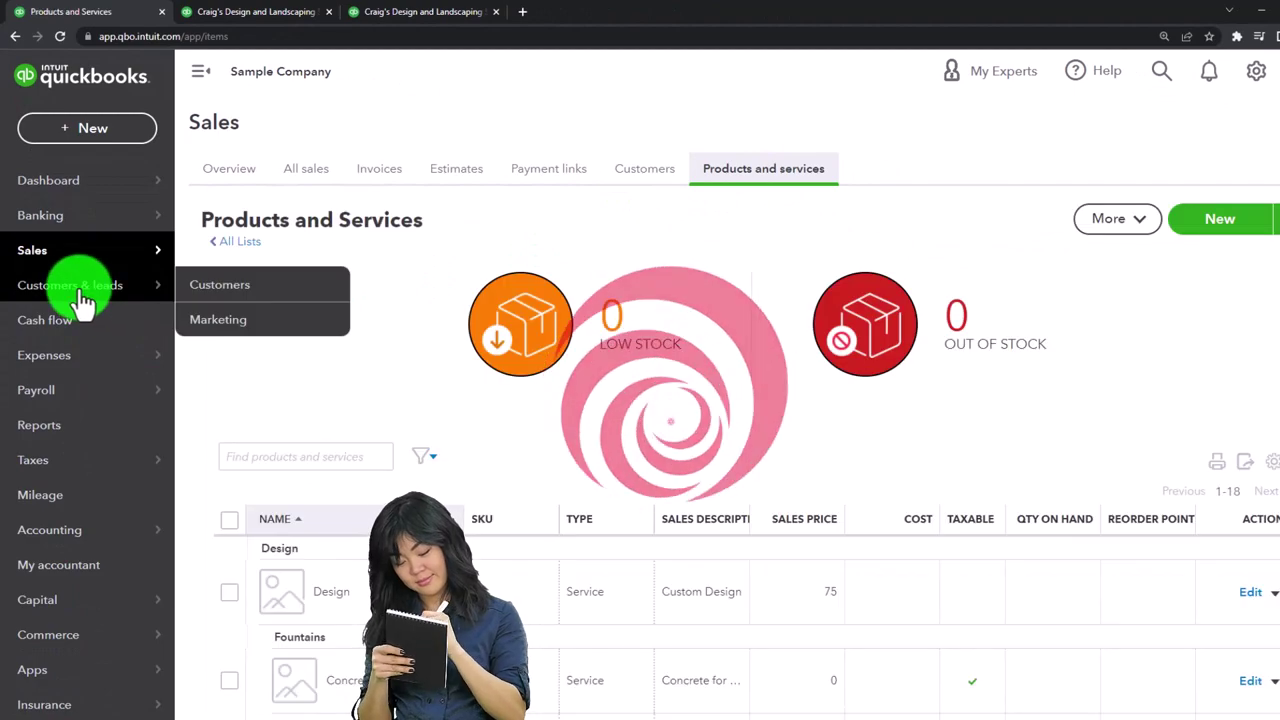
{"action": "left_click", "coordinate": [84, 300]}
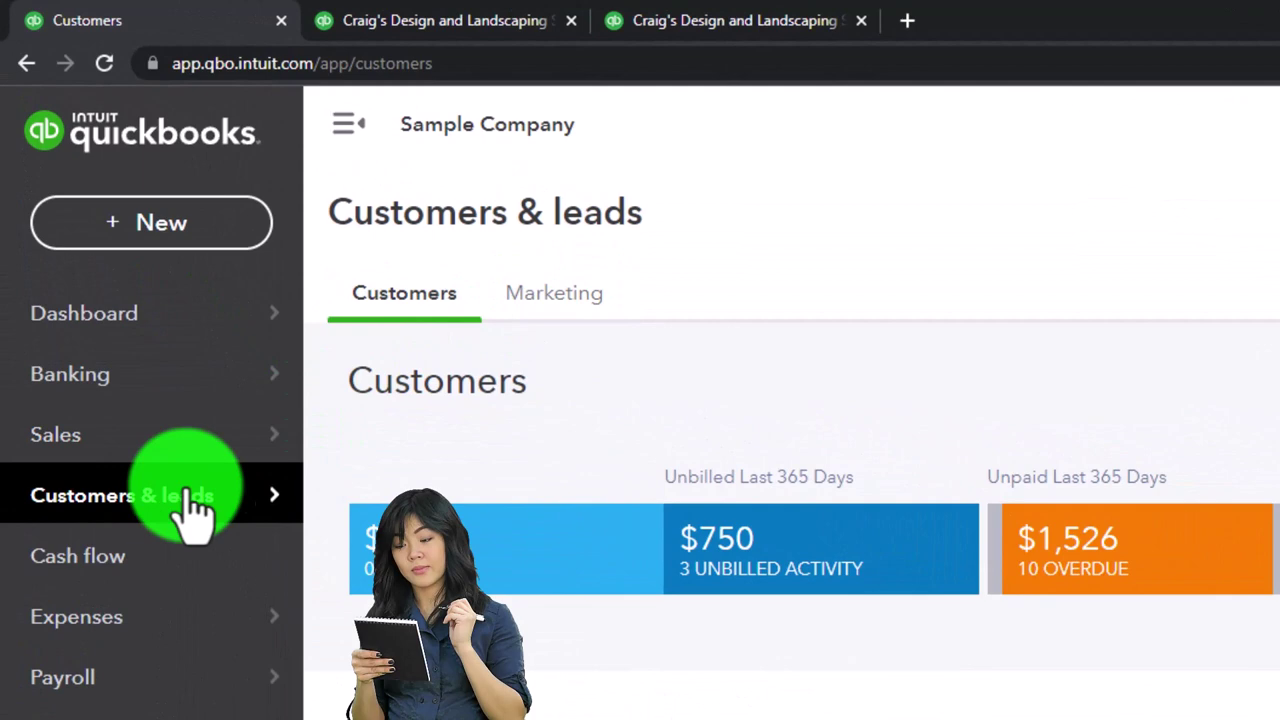
Visit the Cash flow planner, Expenses list, Payroll employees, Reports, then Taxes' Sales tax page.
{"action": "left_click", "coordinate": [100, 575]}
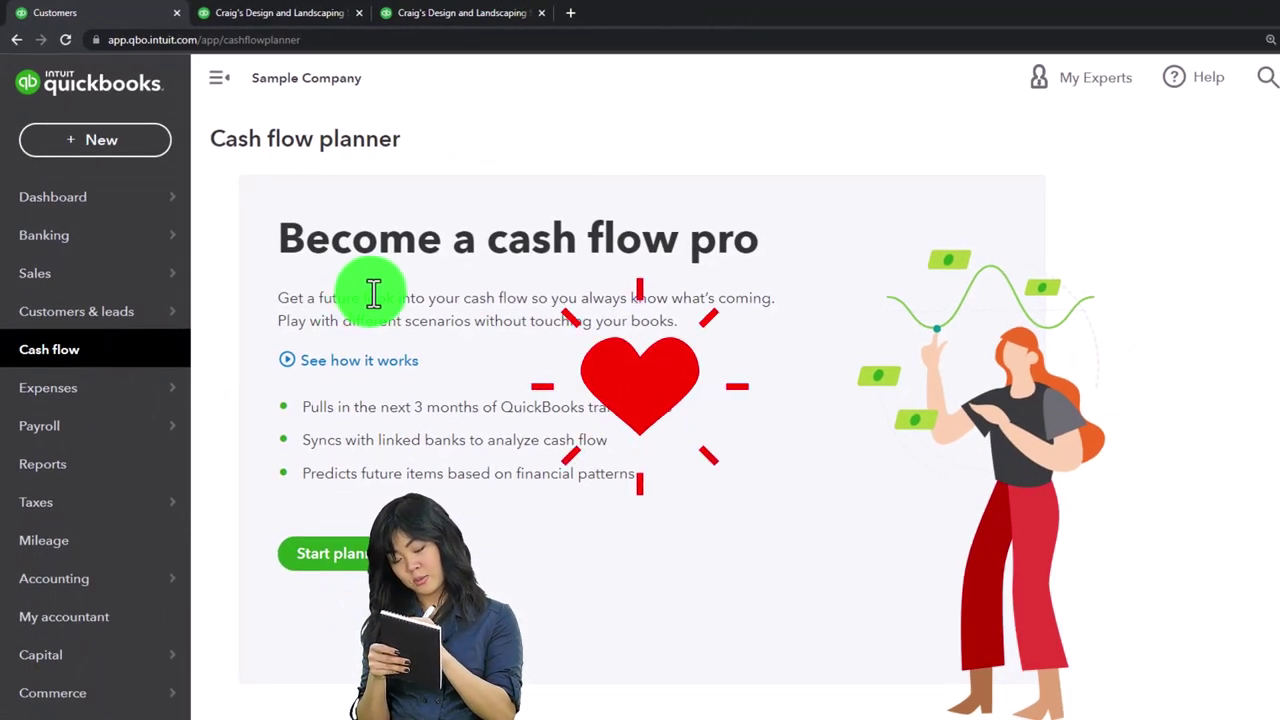
{"action": "mouse_move", "coordinate": [103, 405]}
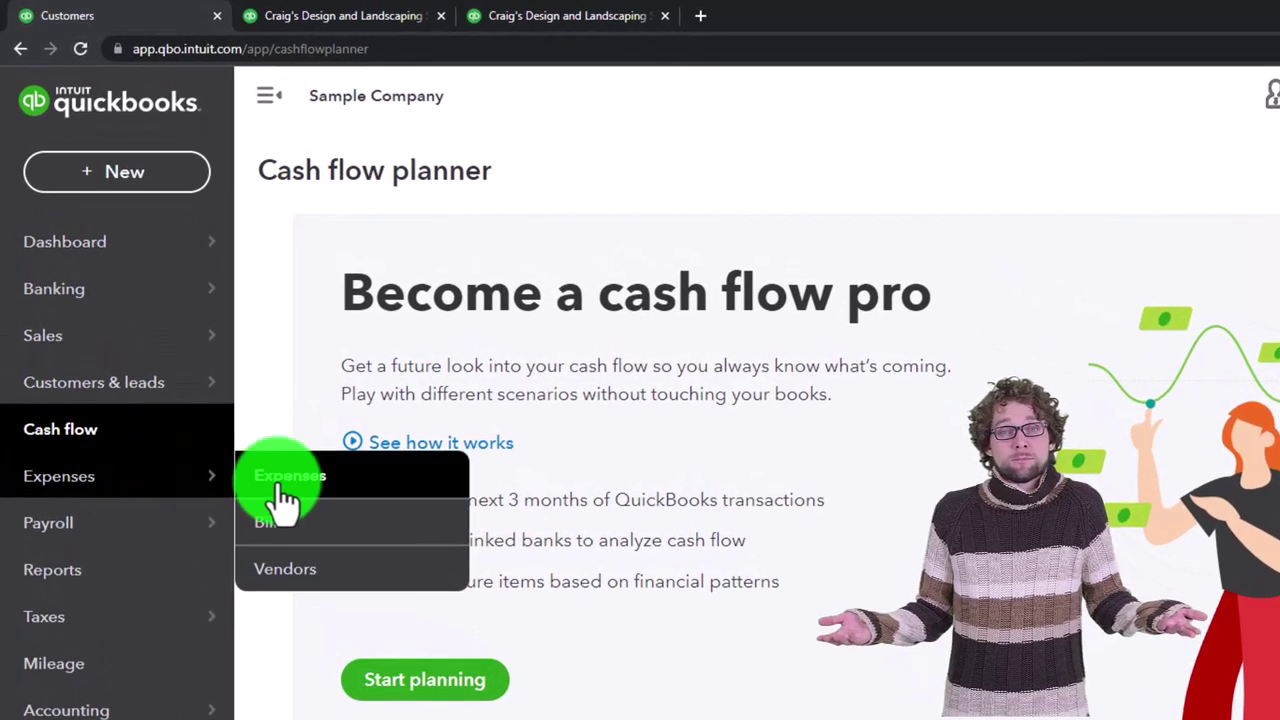
{"action": "left_click", "coordinate": [282, 480]}
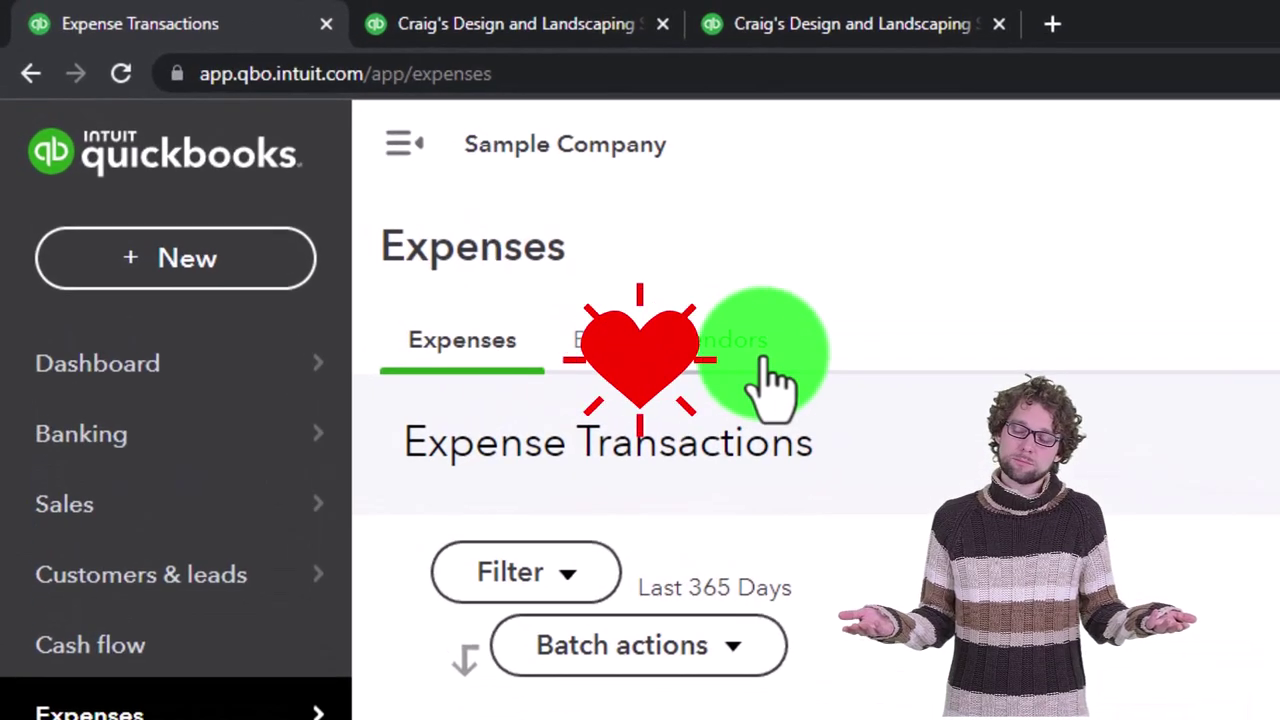
{"action": "mouse_move", "coordinate": [66, 452]}
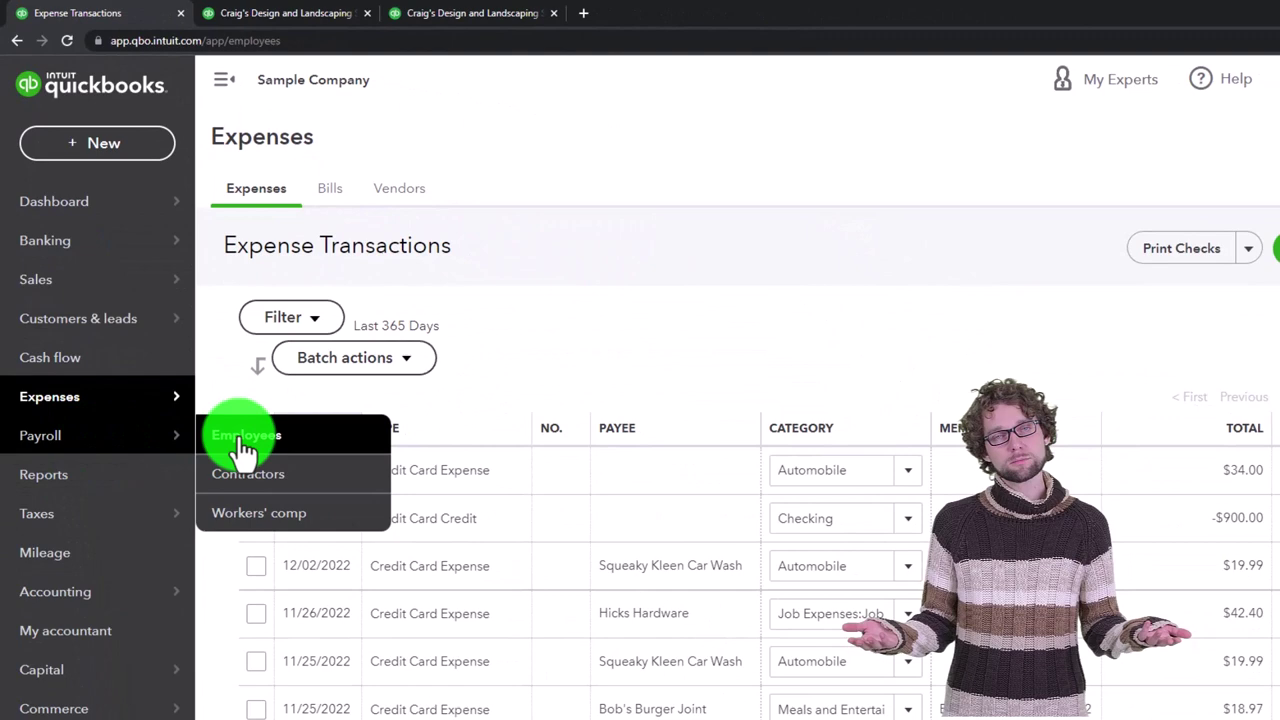
{"action": "left_click", "coordinate": [244, 440]}
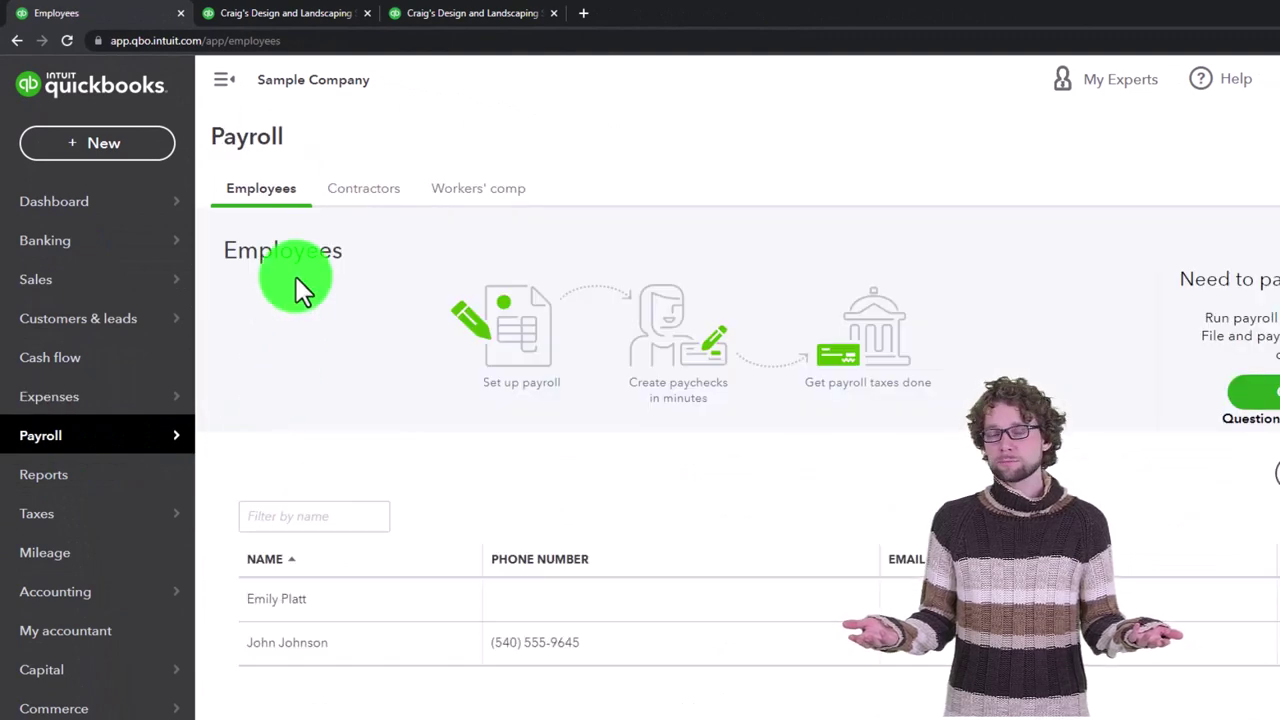
{"action": "left_click", "coordinate": [68, 488]}
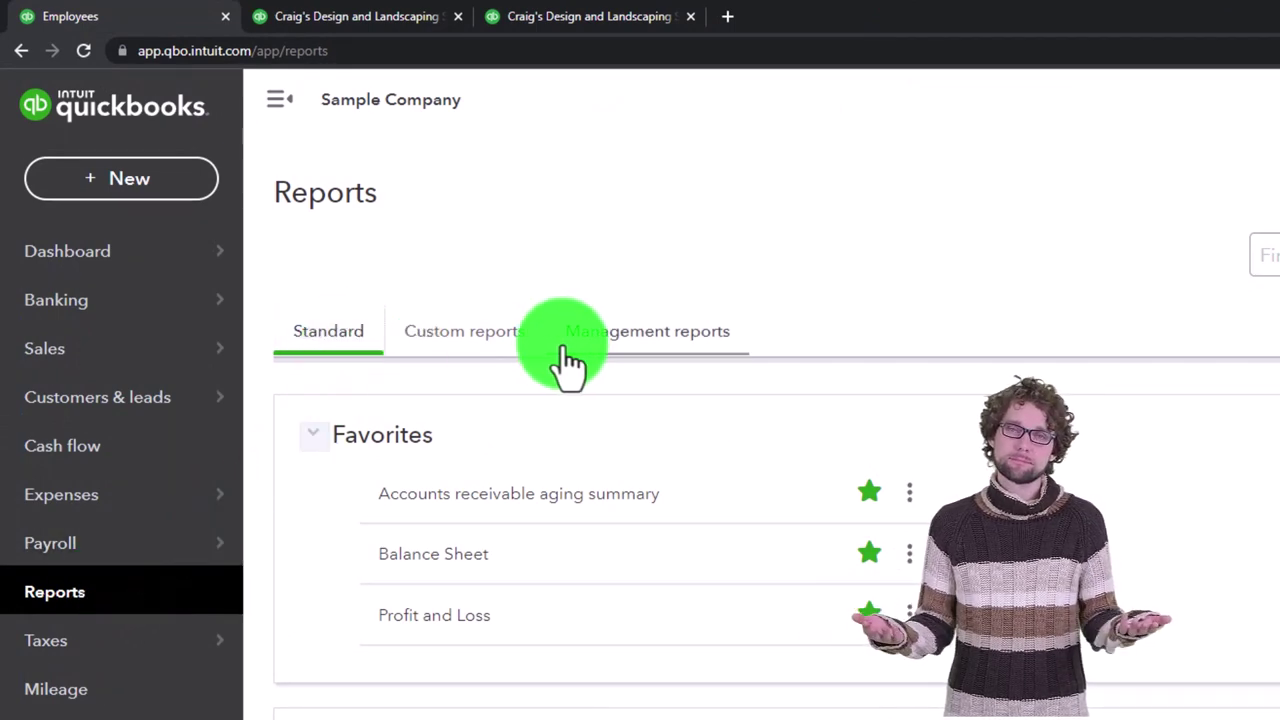
{"action": "left_click", "coordinate": [55, 640]}
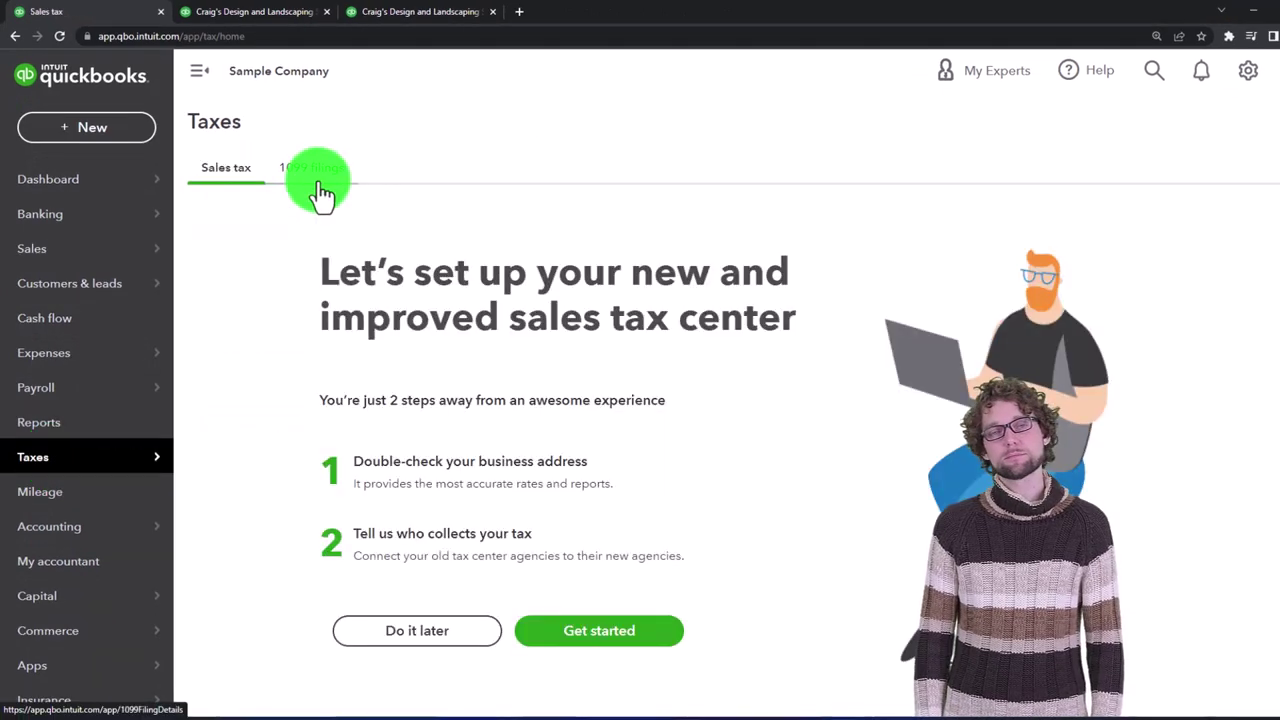
Visit Mileage, Chart of accounts, Reconcile and My accountant, ending on the Capital 'Let's help you get funded' page.
{"action": "left_click", "coordinate": [48, 510]}
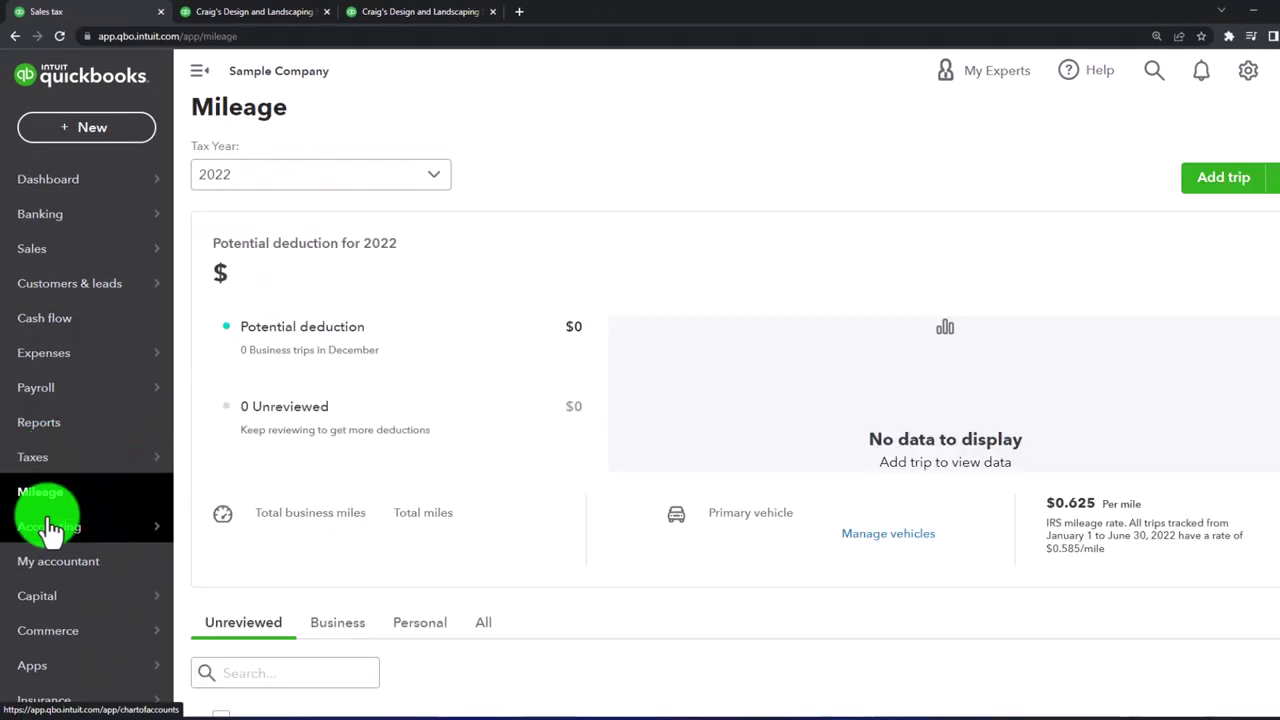
{"action": "left_click", "coordinate": [49, 530]}
{"action": "left_click", "coordinate": [250, 190]}
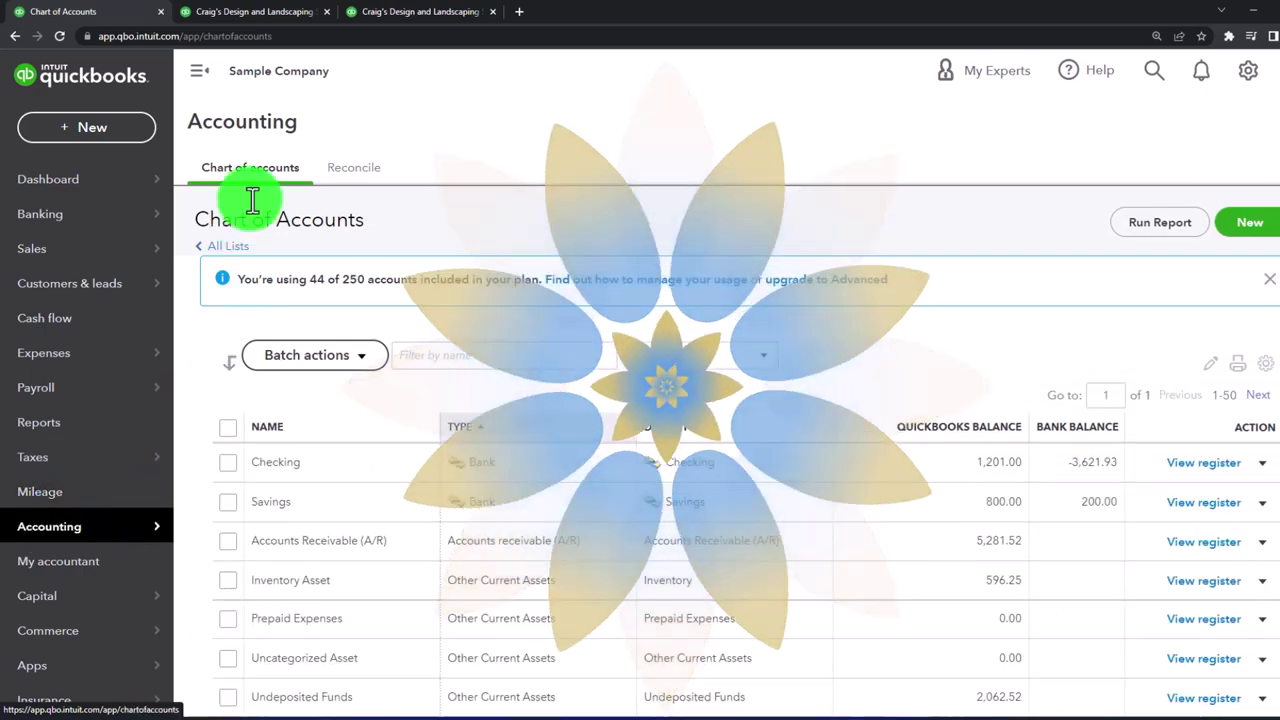
{"action": "left_click", "coordinate": [352, 176]}
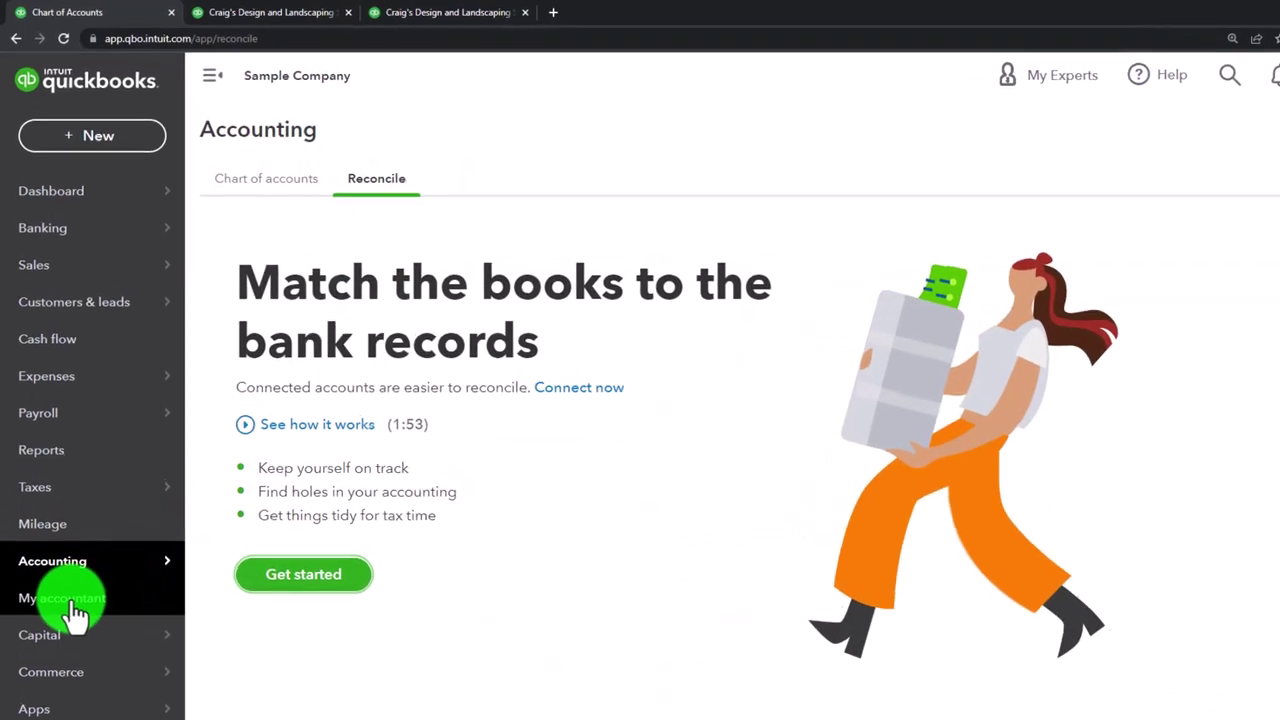
{"action": "left_click", "coordinate": [77, 610]}
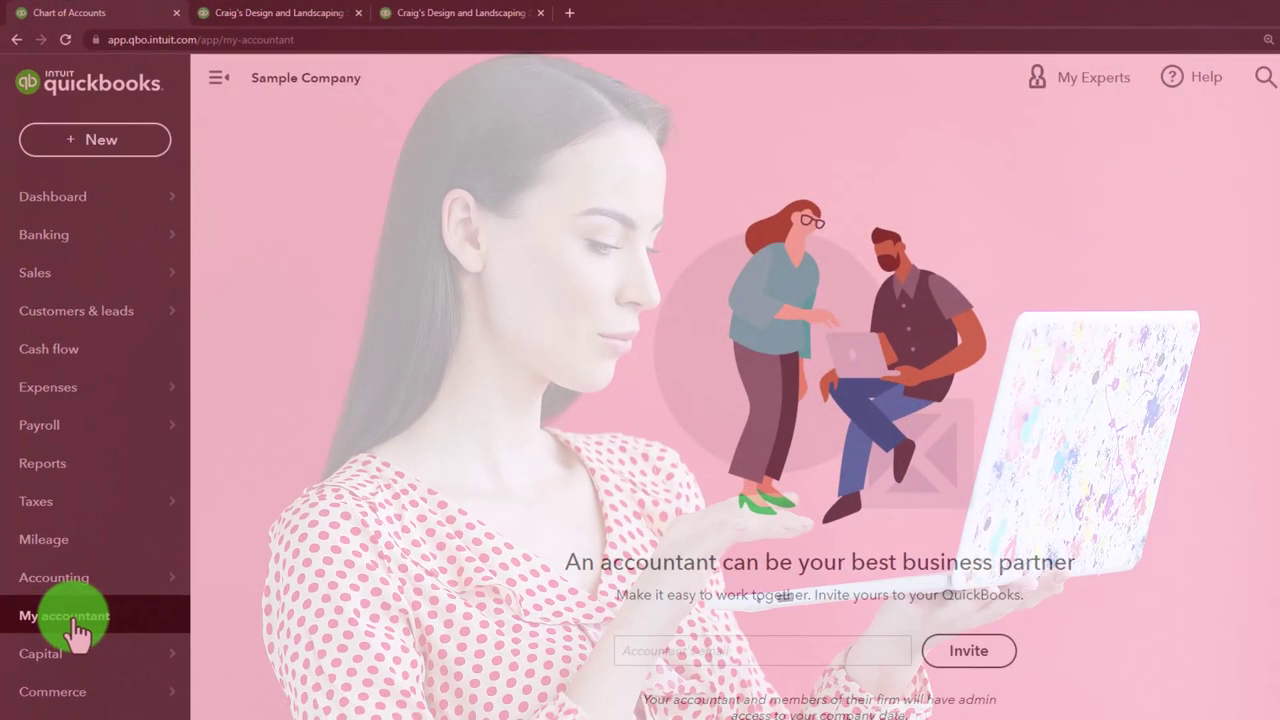
{"action": "left_click", "coordinate": [50, 609]}
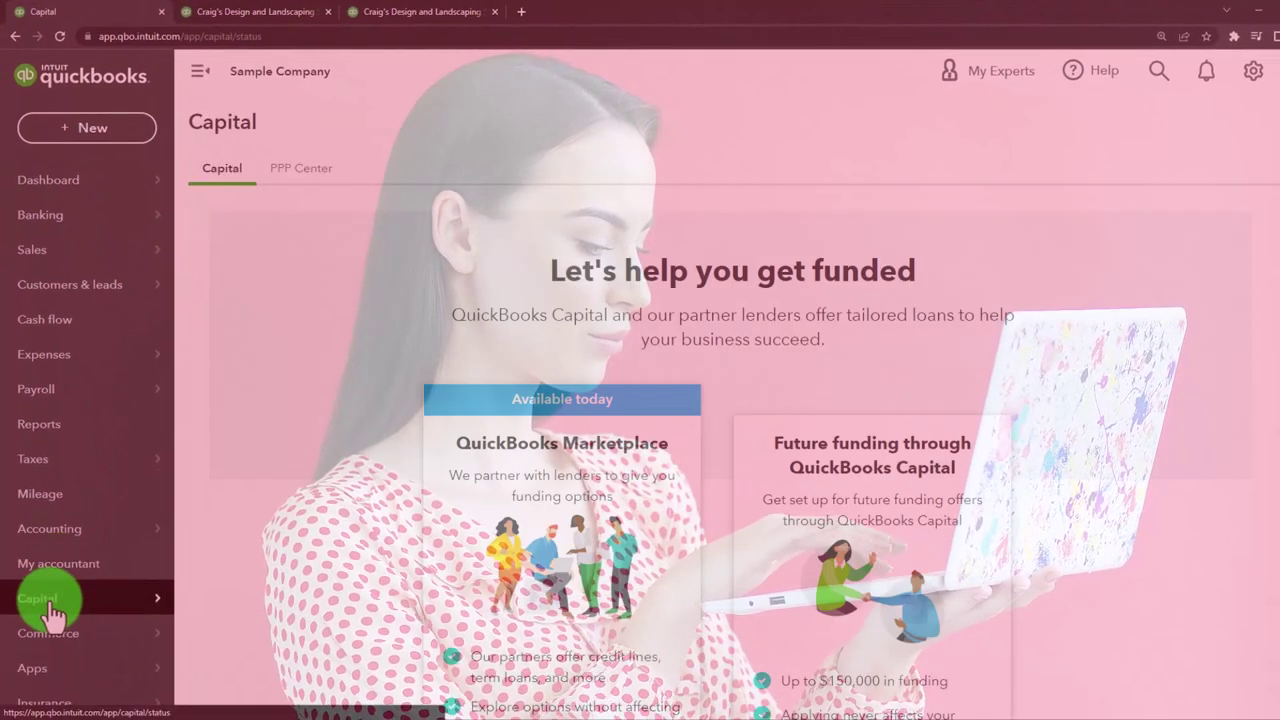
{"action": "left_click", "coordinate": [281, 226]}
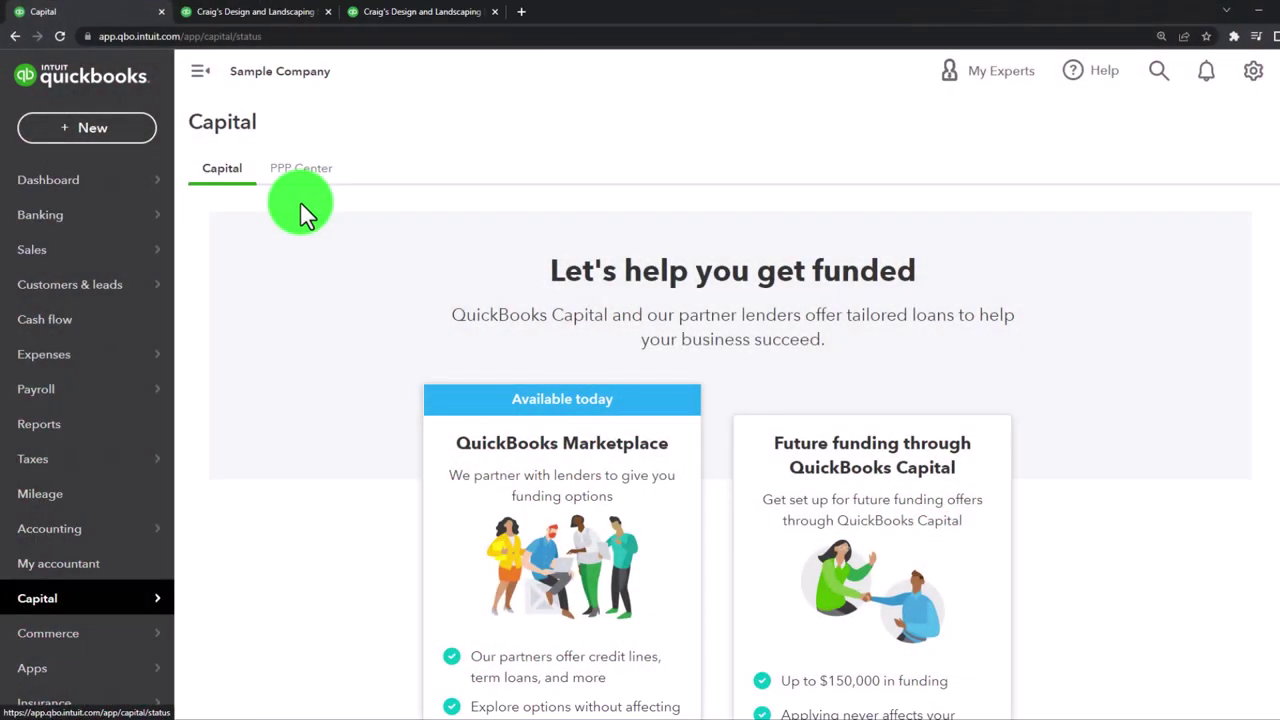
Visit the Commerce overview and Apps pages, ending on the Insurance 'starting at $1/day' overview.
{"action": "mouse_move", "coordinate": [101, 607]}
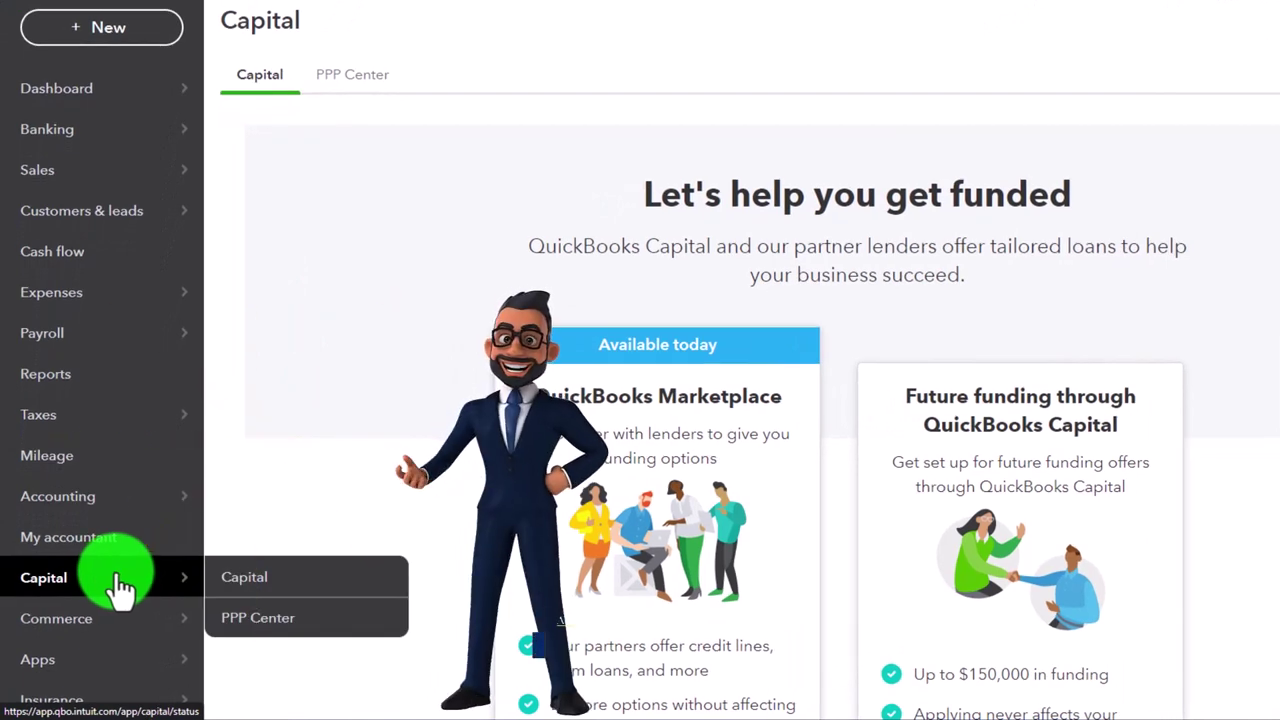
{"action": "mouse_move", "coordinate": [74, 145]}
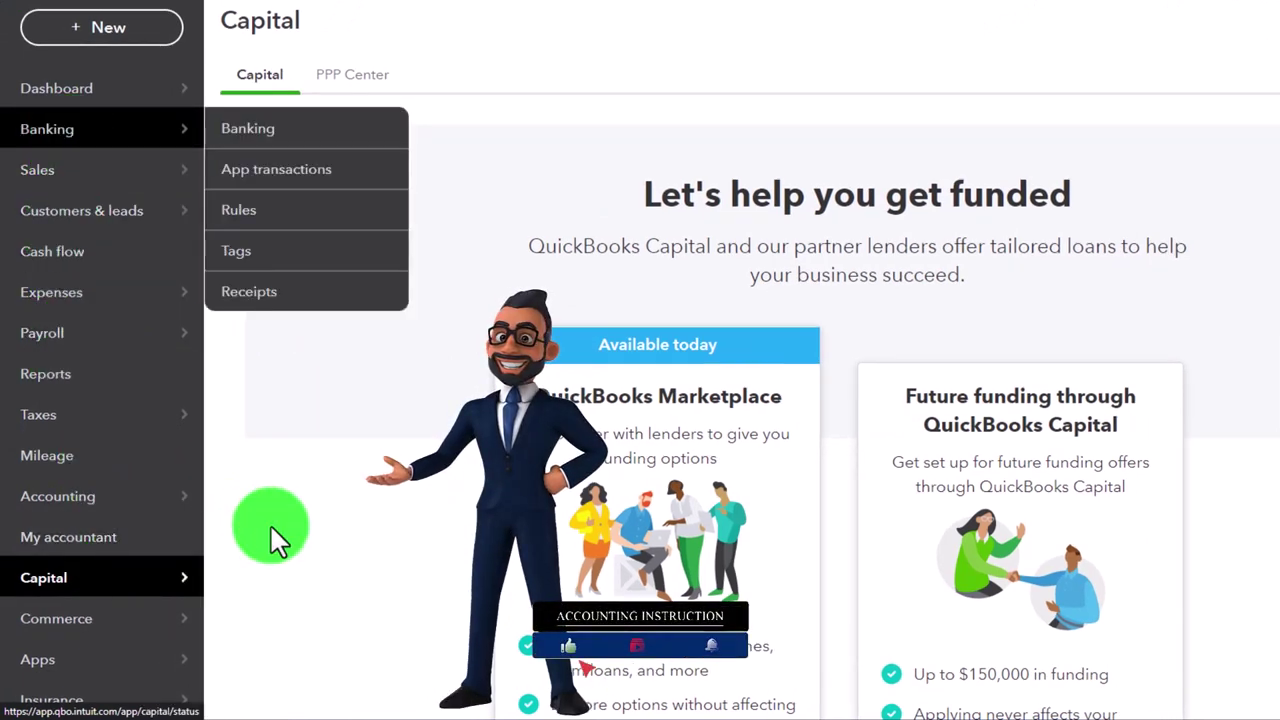
{"action": "scroll", "coordinate": [300, 560], "scroll_direction": "down", "scroll_amount": 3}
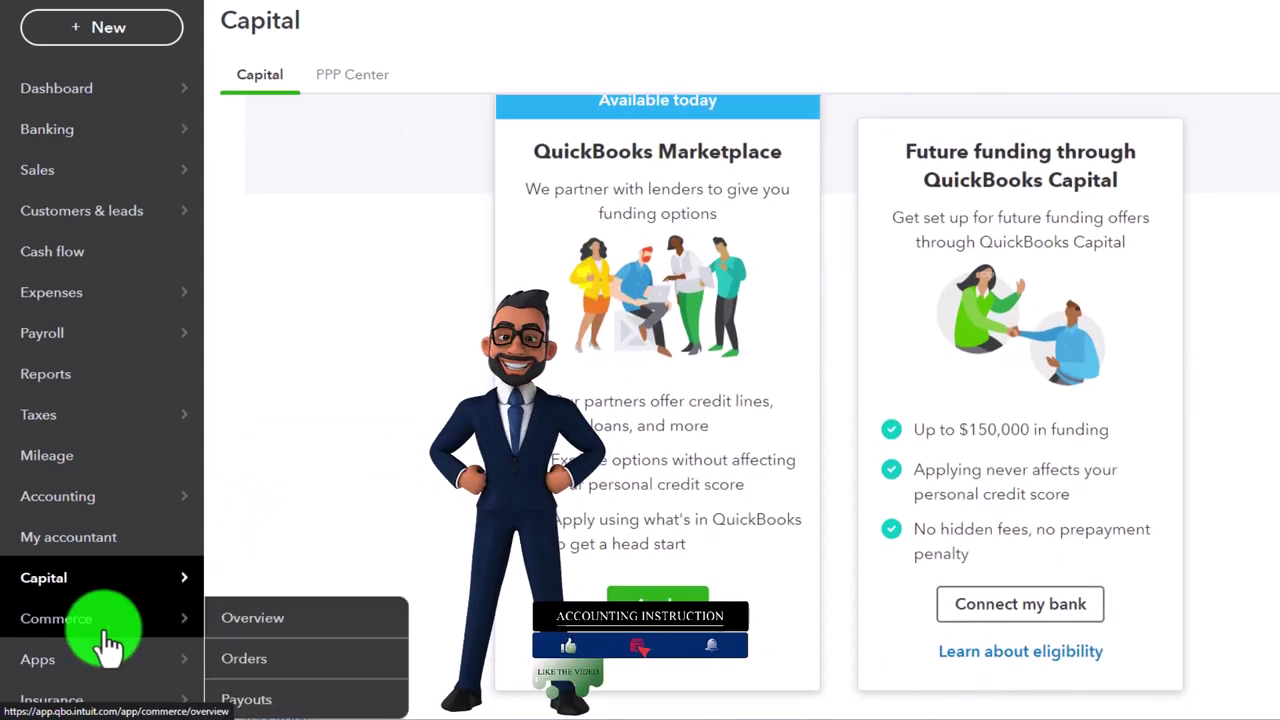
{"action": "left_click", "coordinate": [105, 630]}
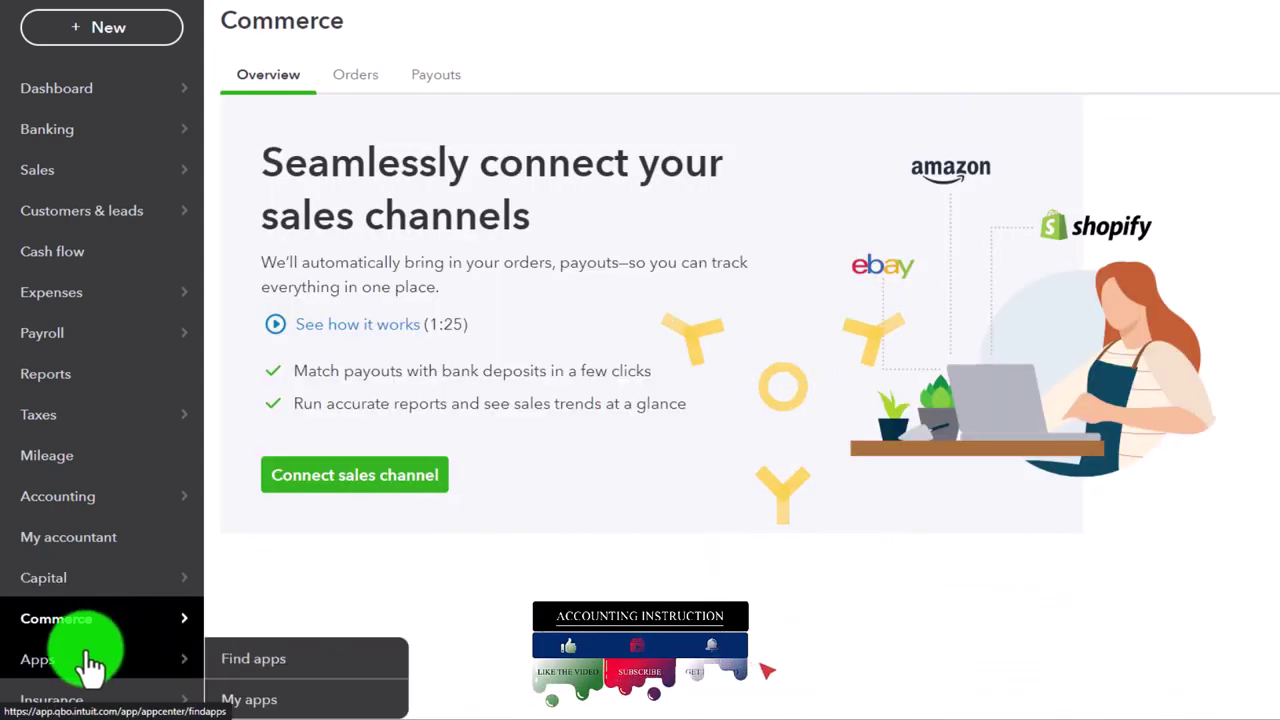
{"action": "left_click", "coordinate": [86, 661]}
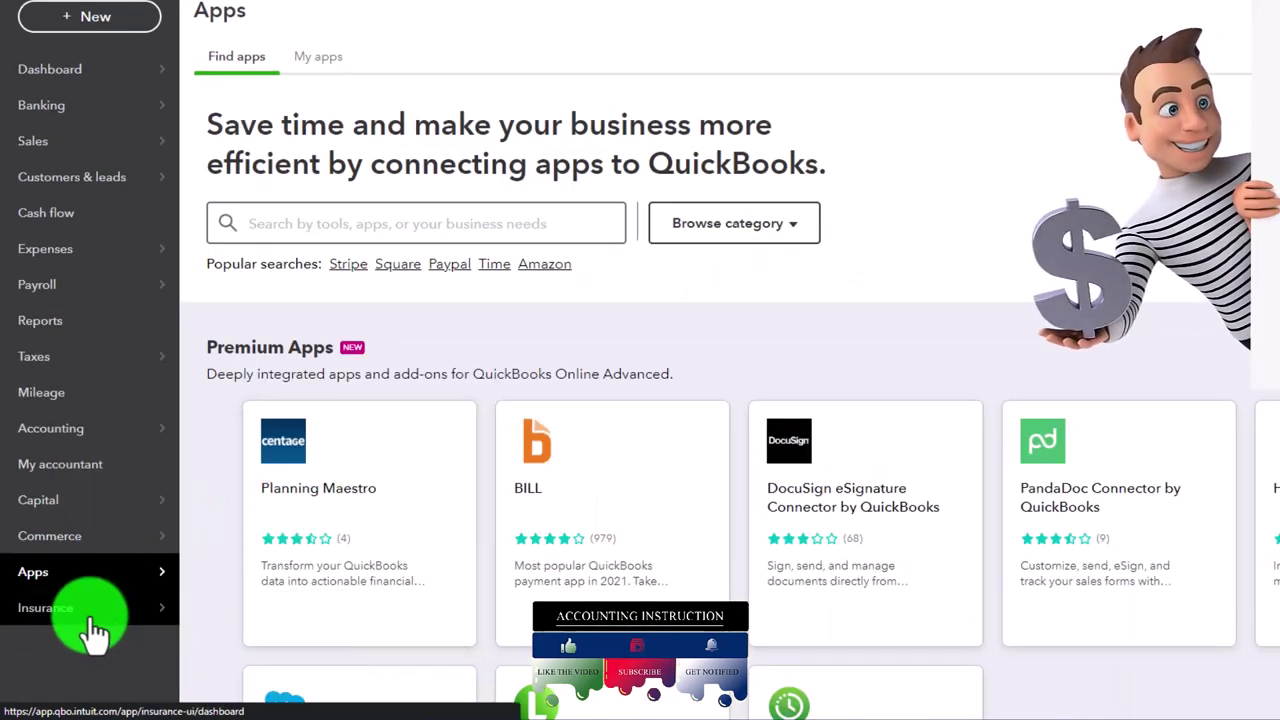
{"action": "left_click", "coordinate": [92, 620]}
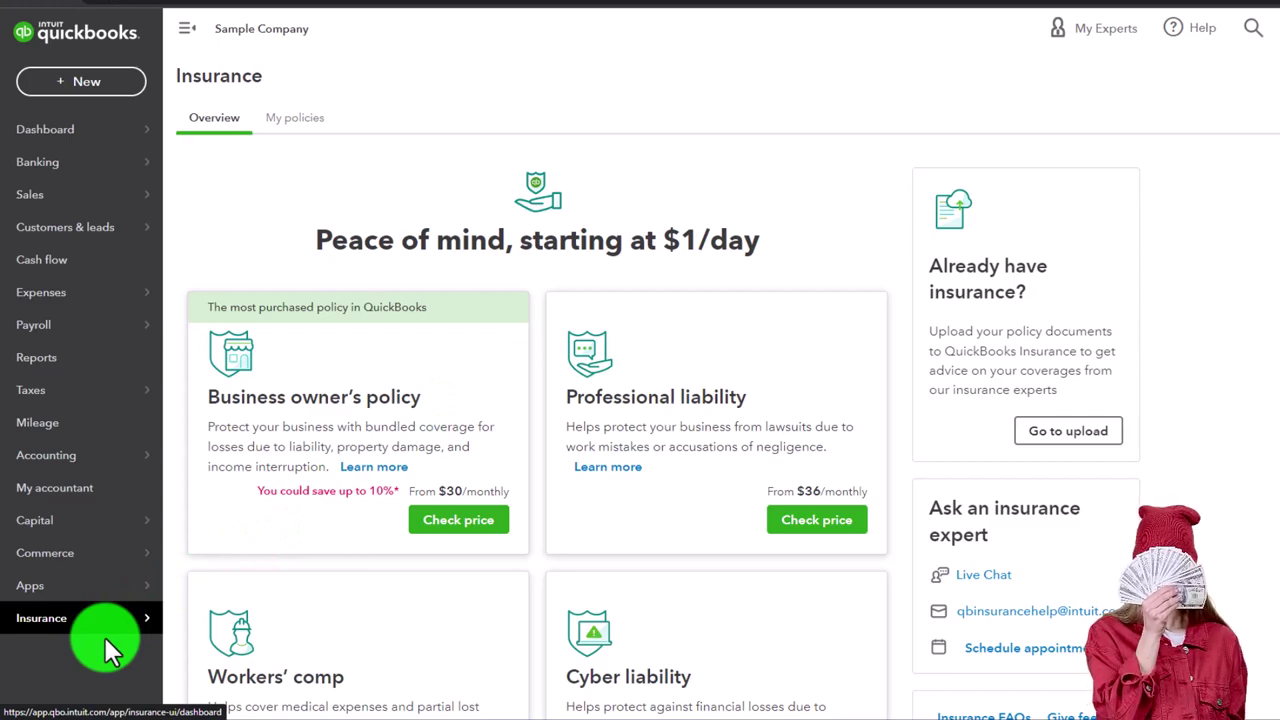
Return to the Dashboard's Get things done page, zoom in one step, and switch to Business view.
{"action": "mouse_move", "coordinate": [53, 137]}
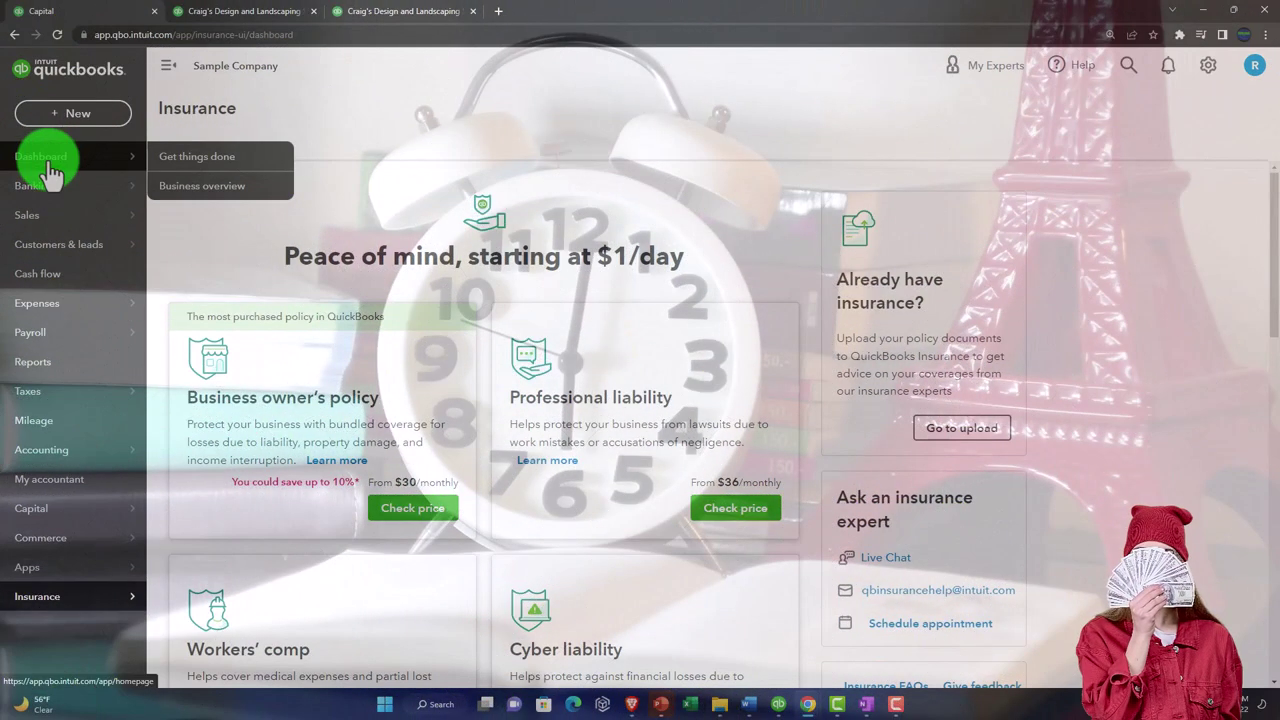
{"action": "left_click", "coordinate": [52, 170]}
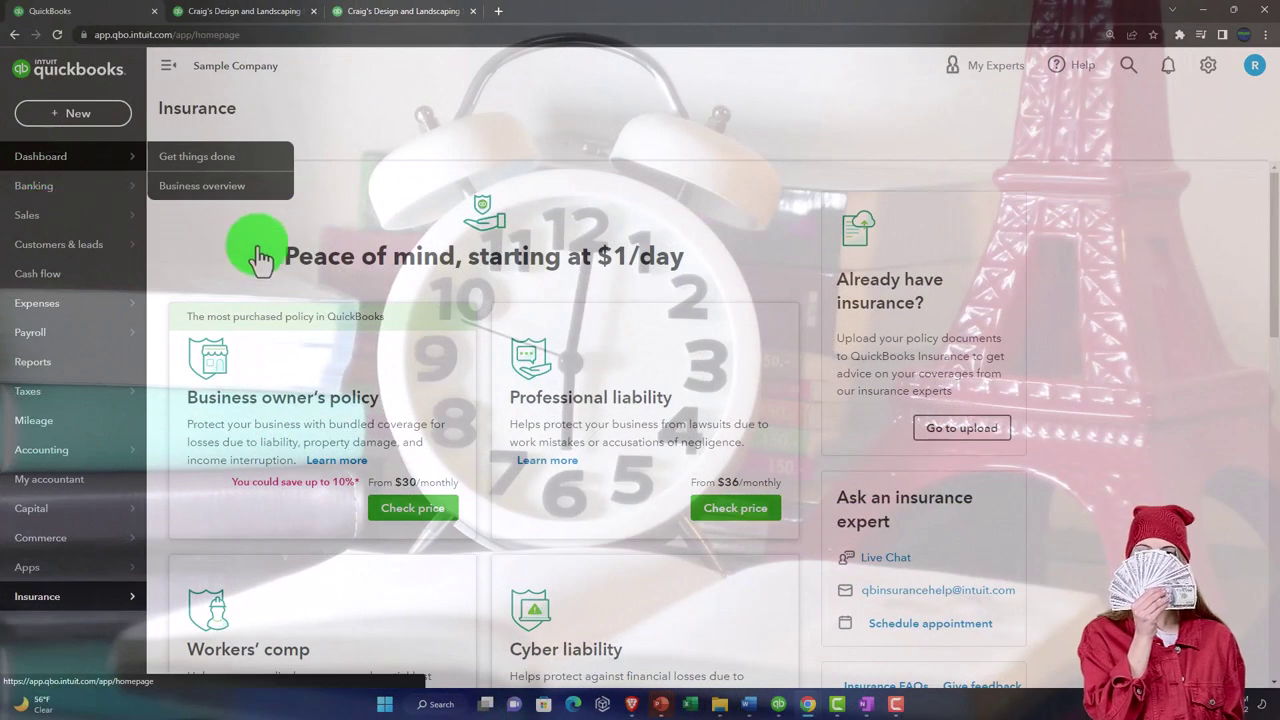
{"action": "key", "text": "ctrl+plus"}
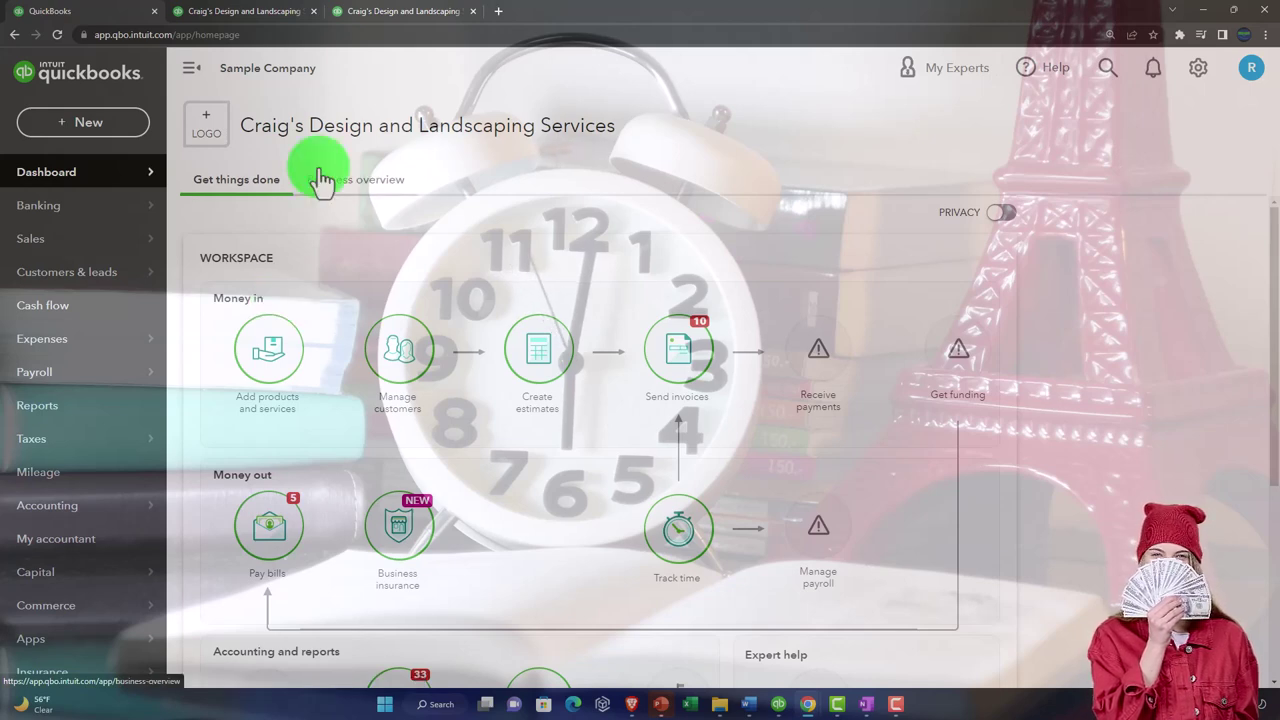
{"action": "left_click", "coordinate": [1180, 70]}
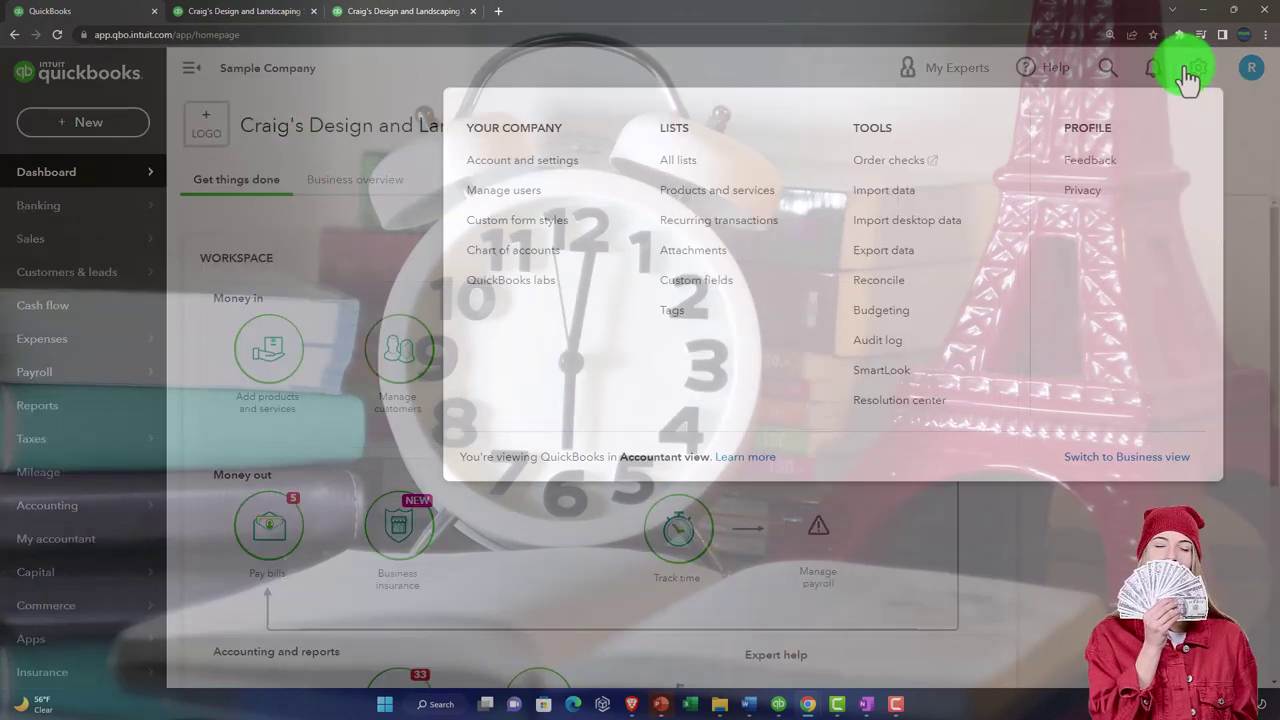
{"action": "left_click", "coordinate": [1120, 462]}
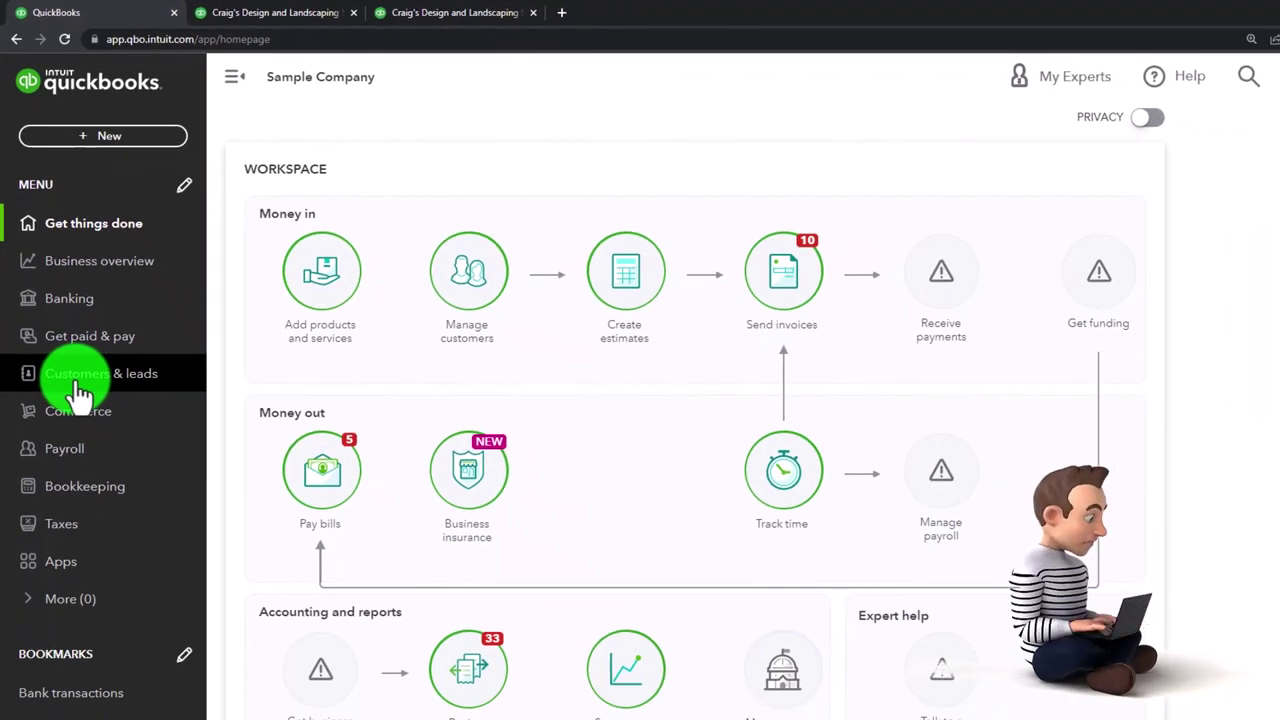
In Business view, open the gear menu listing Lists, Import data, Reconcile, Budgeting and Profile options.
{"action": "left_click", "coordinate": [1279, 77]}
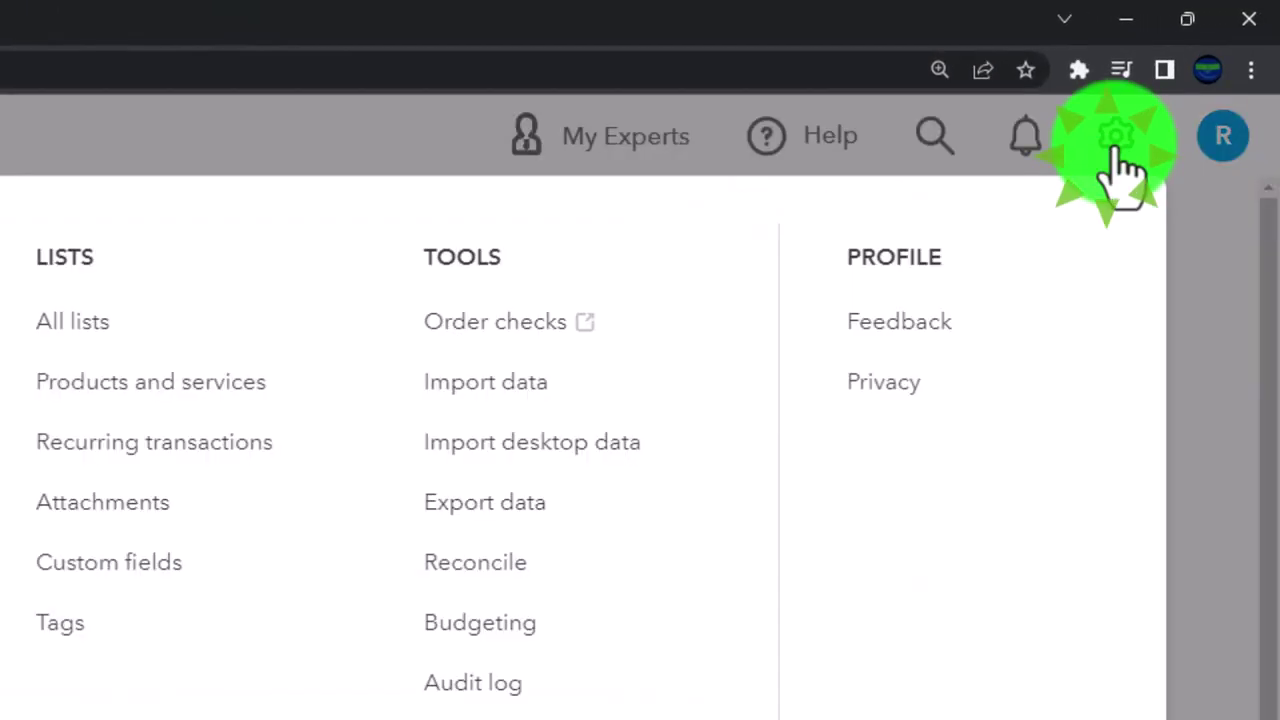